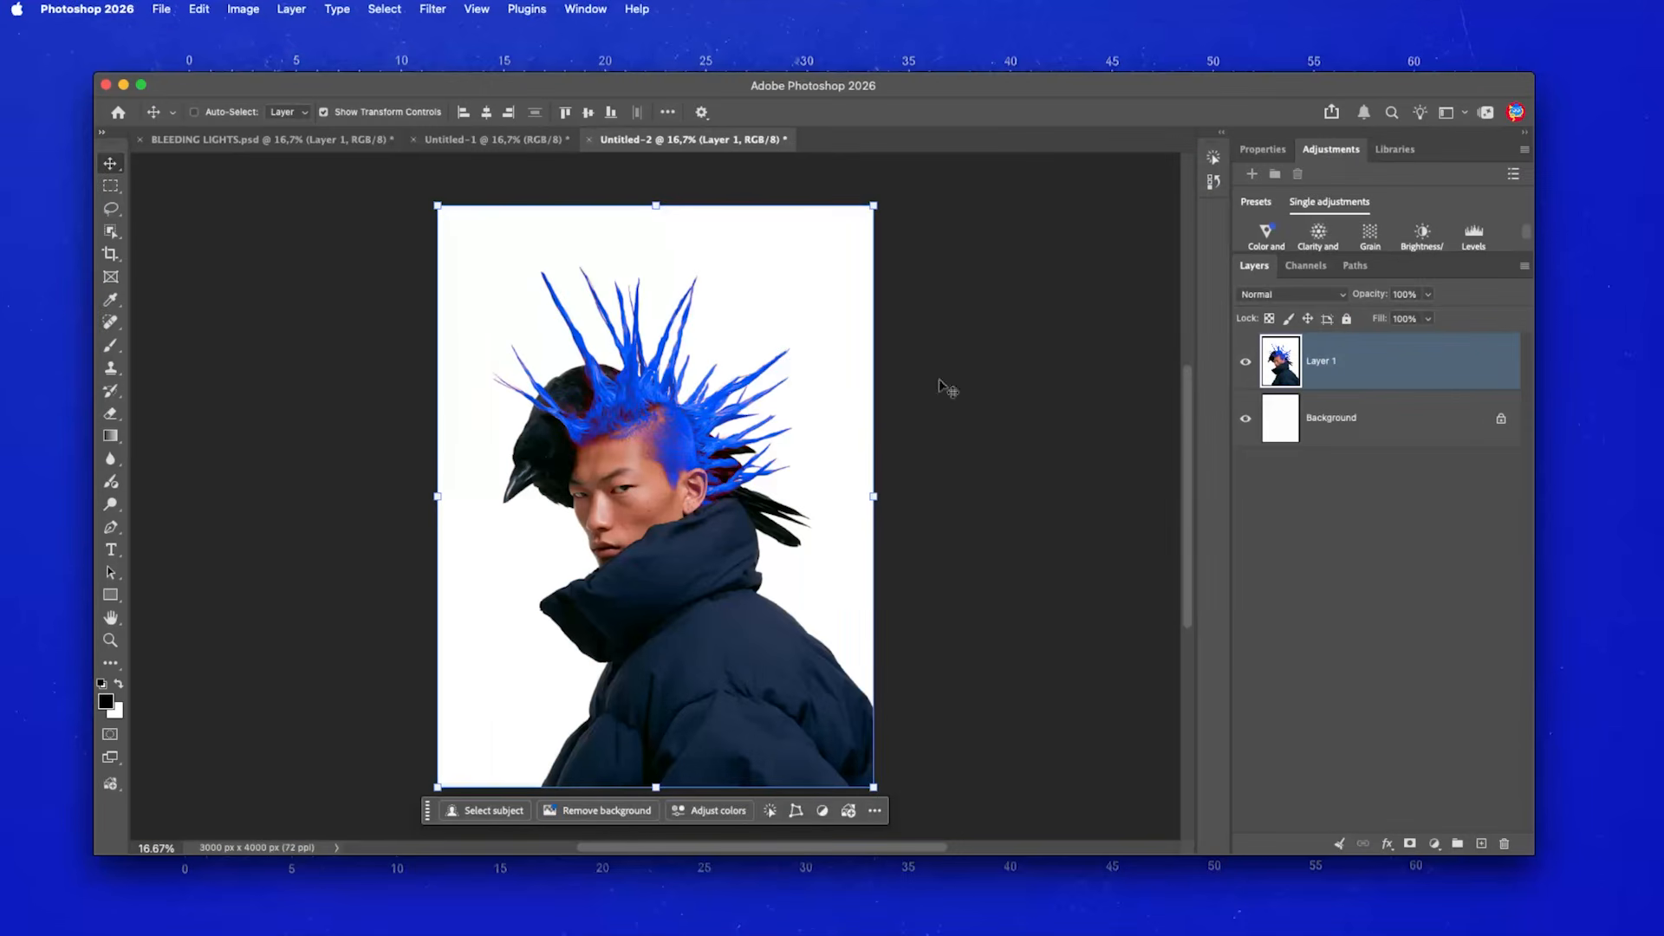
- Delete the white Background layer and convert Layer 1 to a smart object
click(1498, 421)
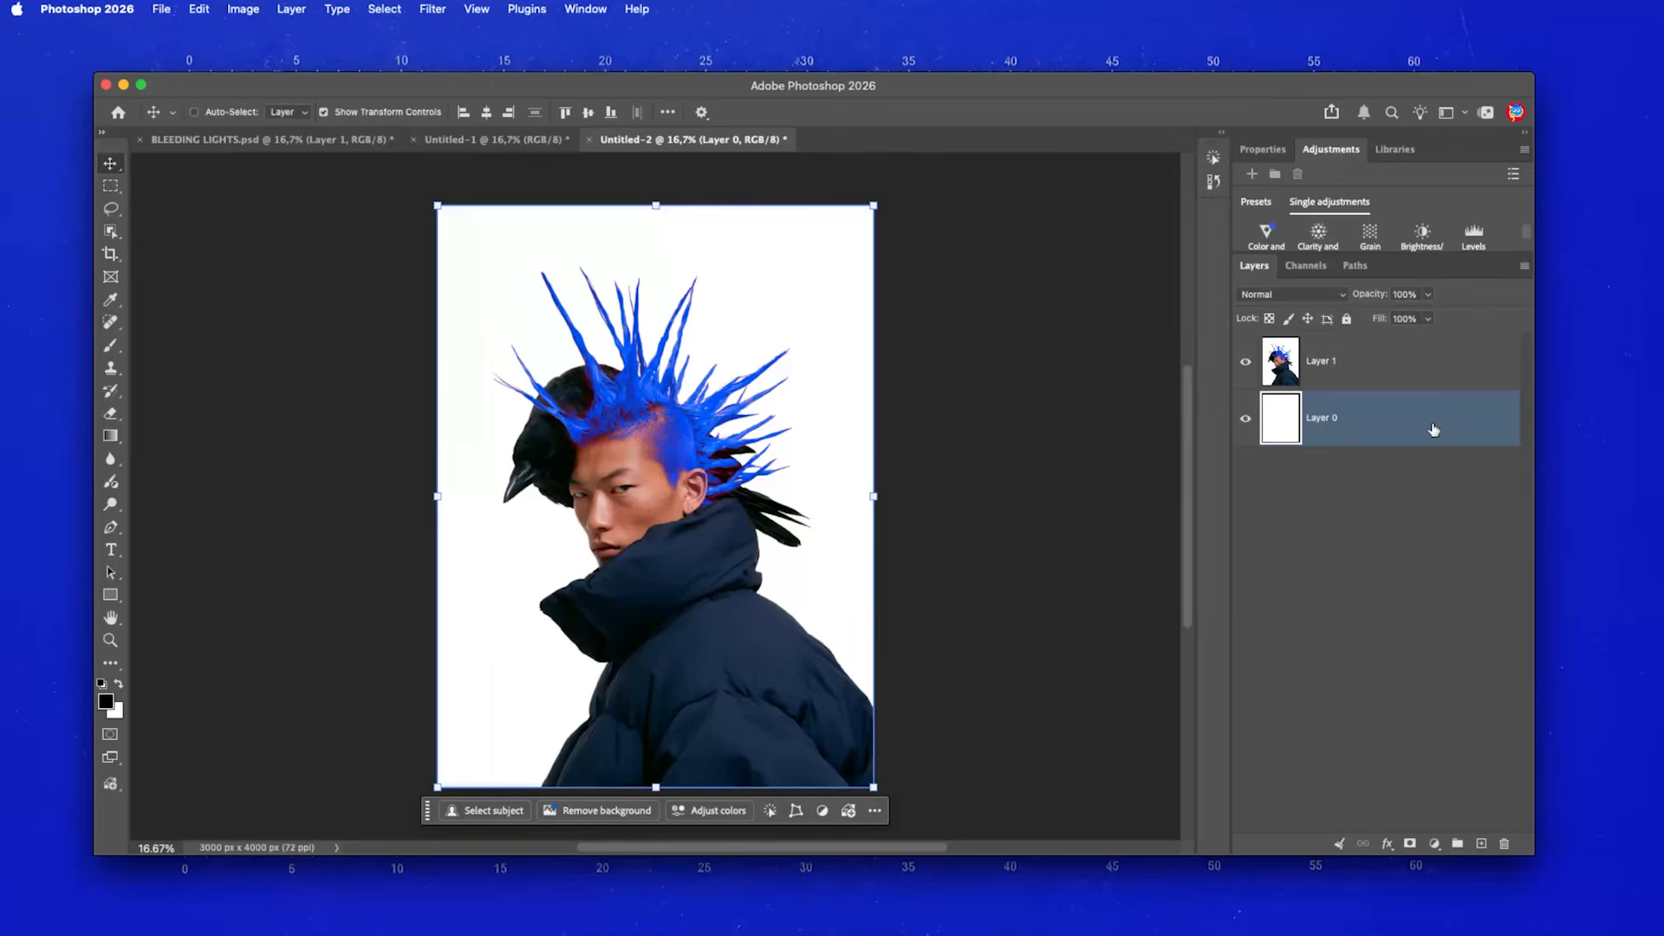
key(Delete)
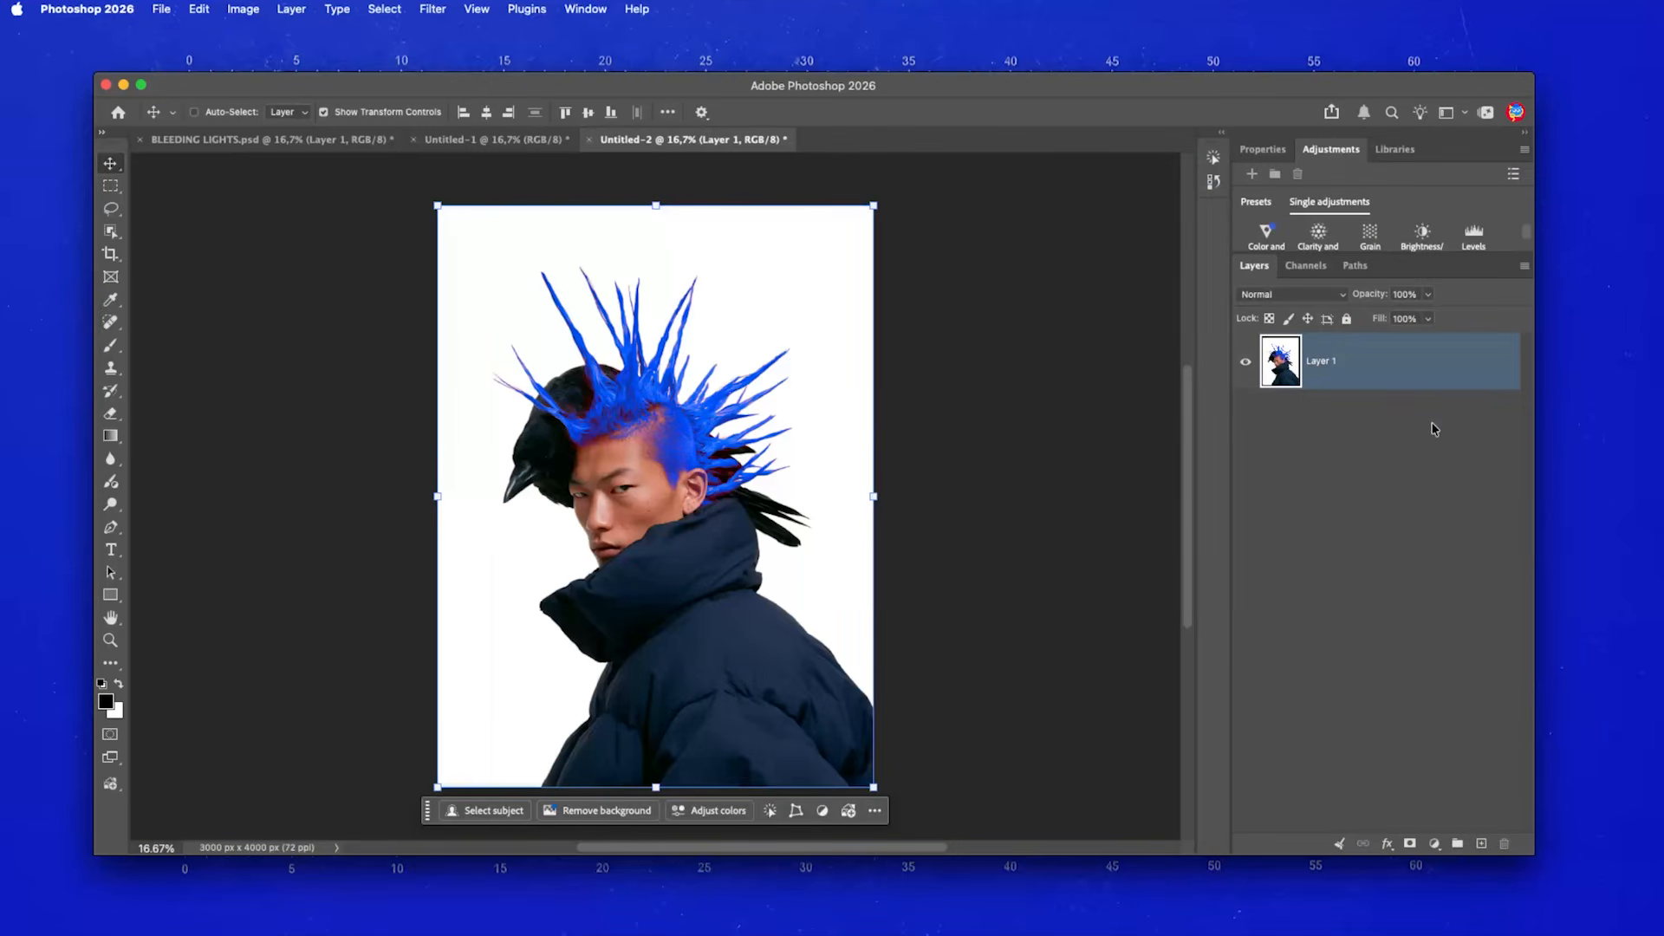
right_click(1397, 371)
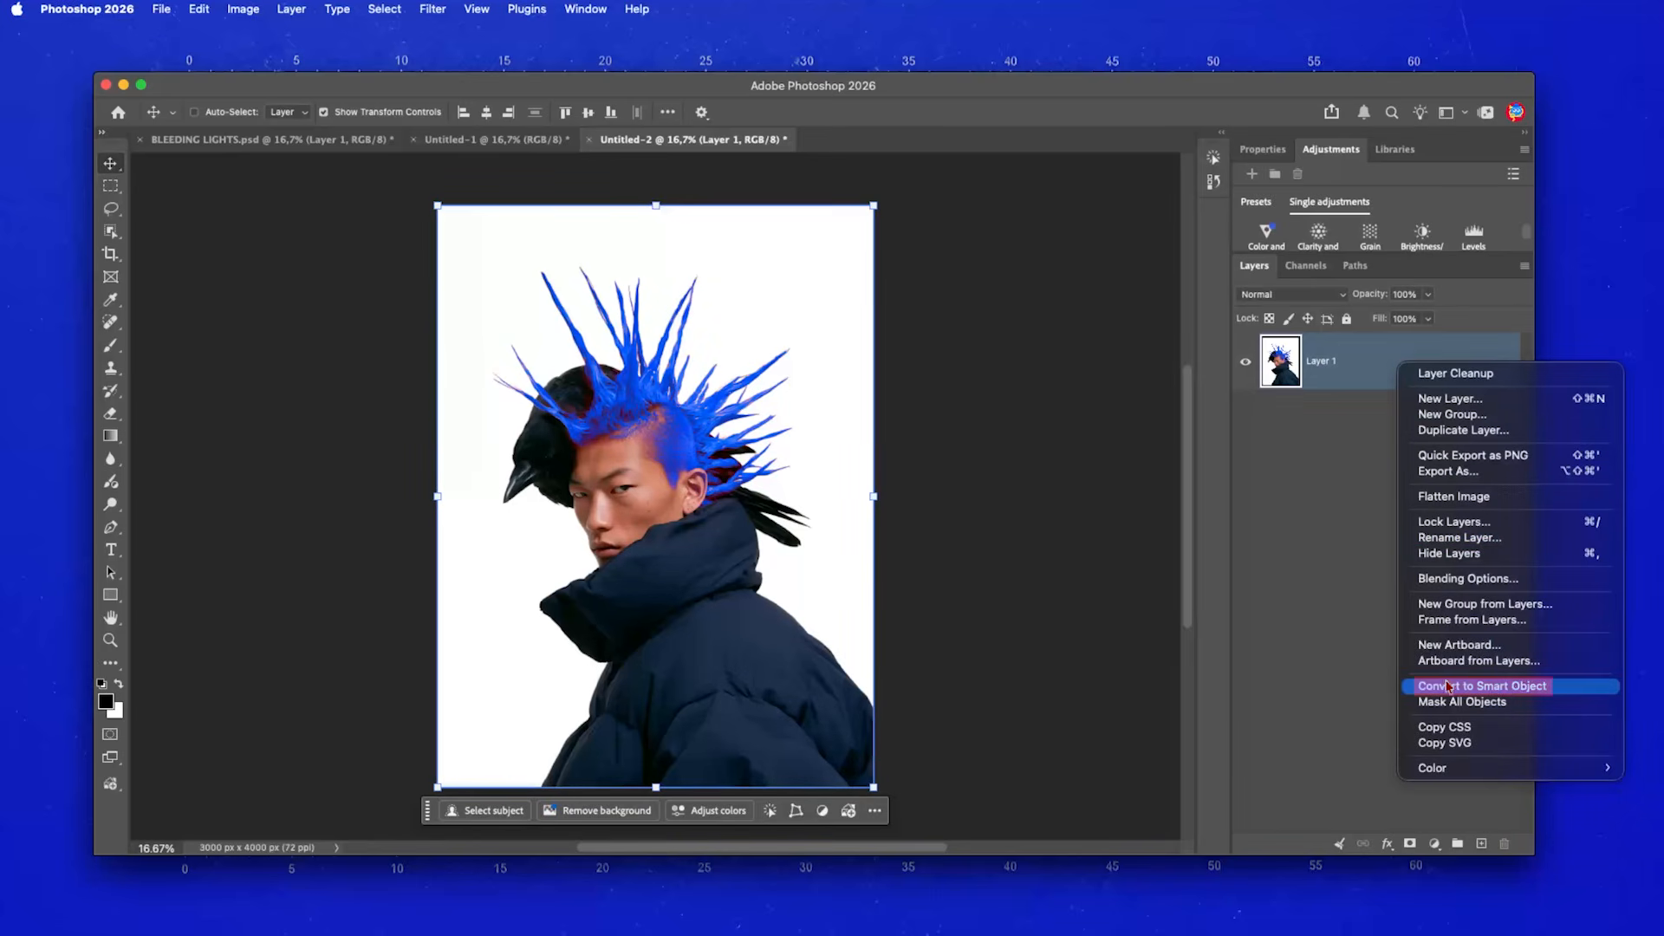
click(1549, 690)
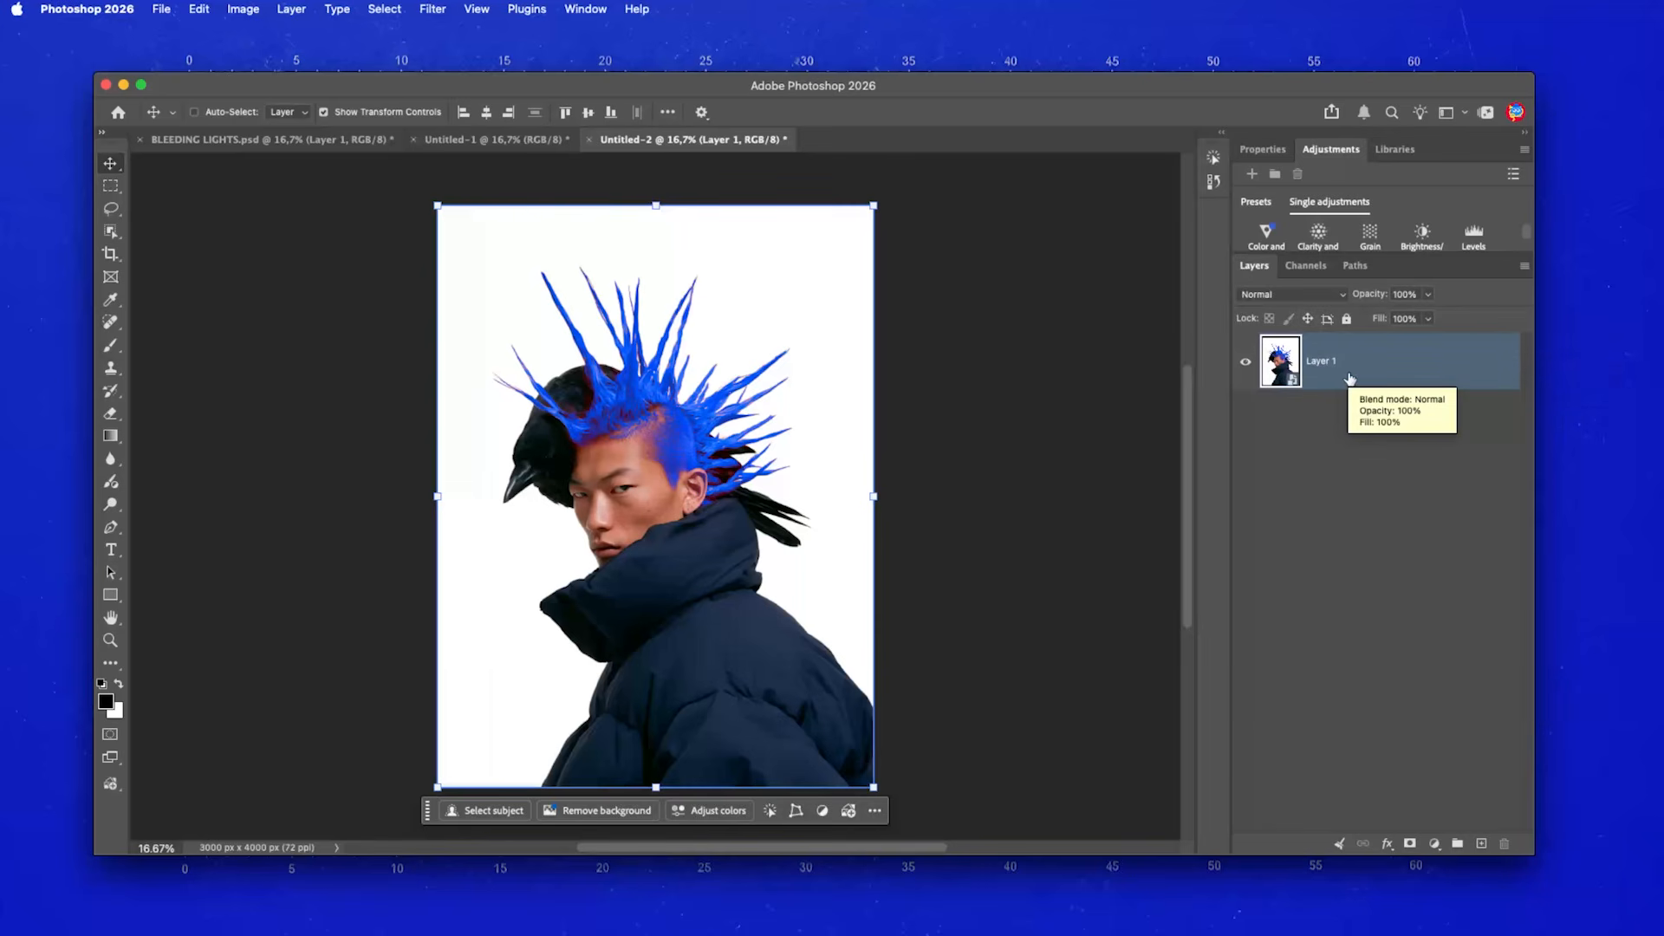
- Duplicate the smart object and name the copy 'Filter 1'
key(super+j)
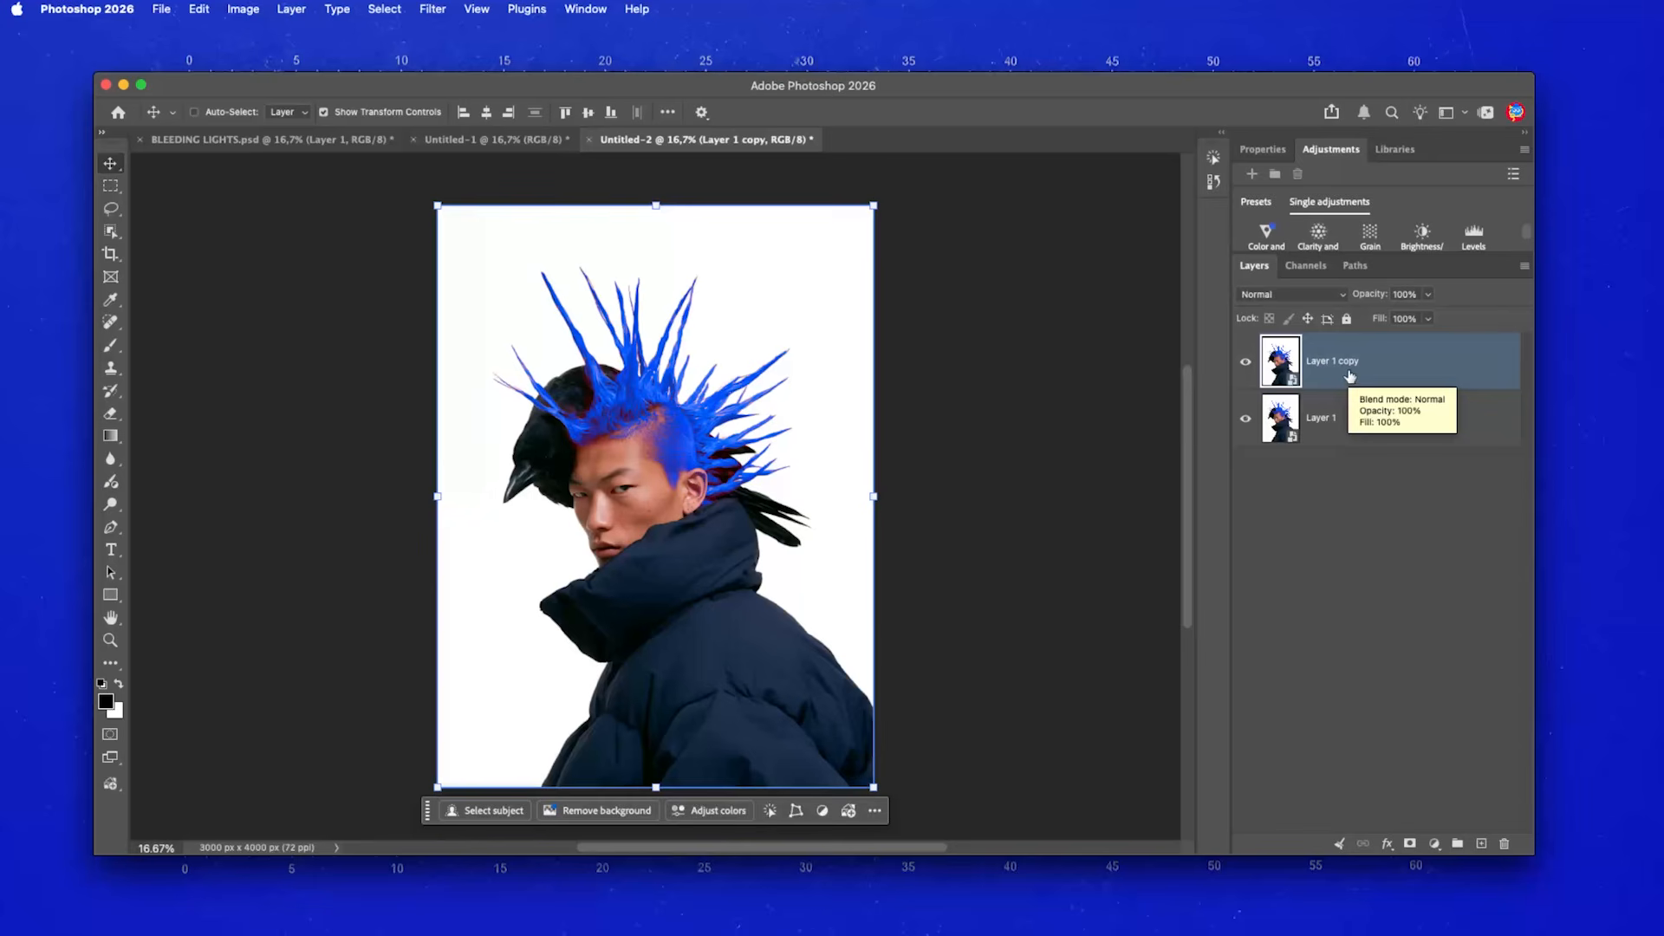
double_click(1344, 361)
text(Filter 1)
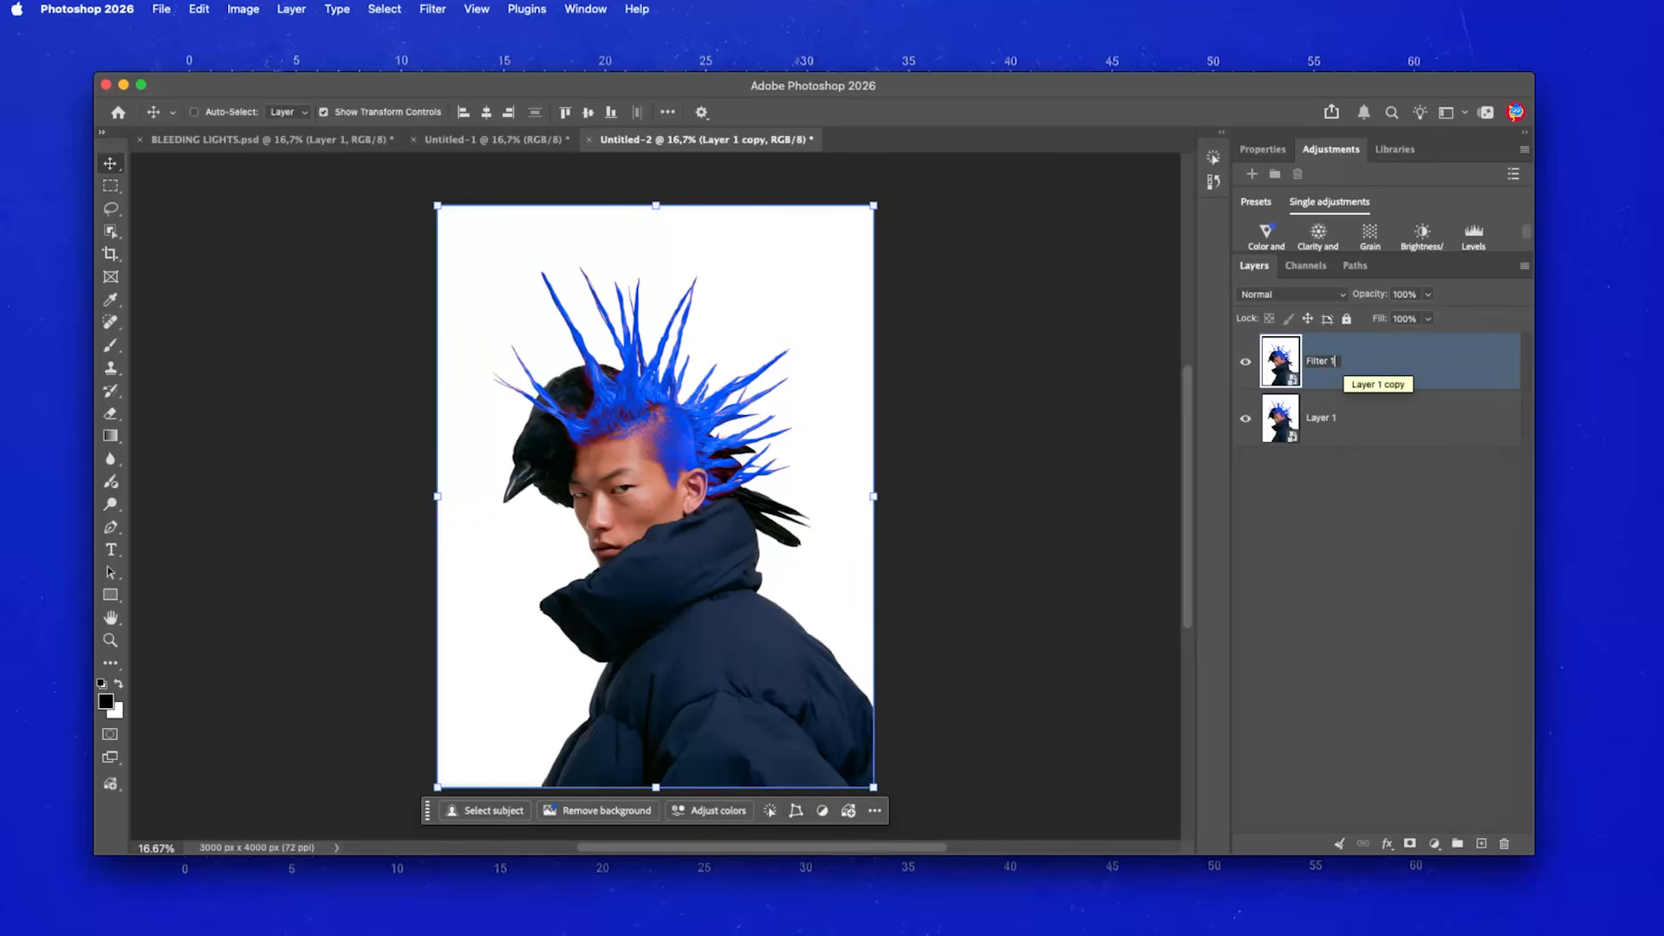
key(Return)
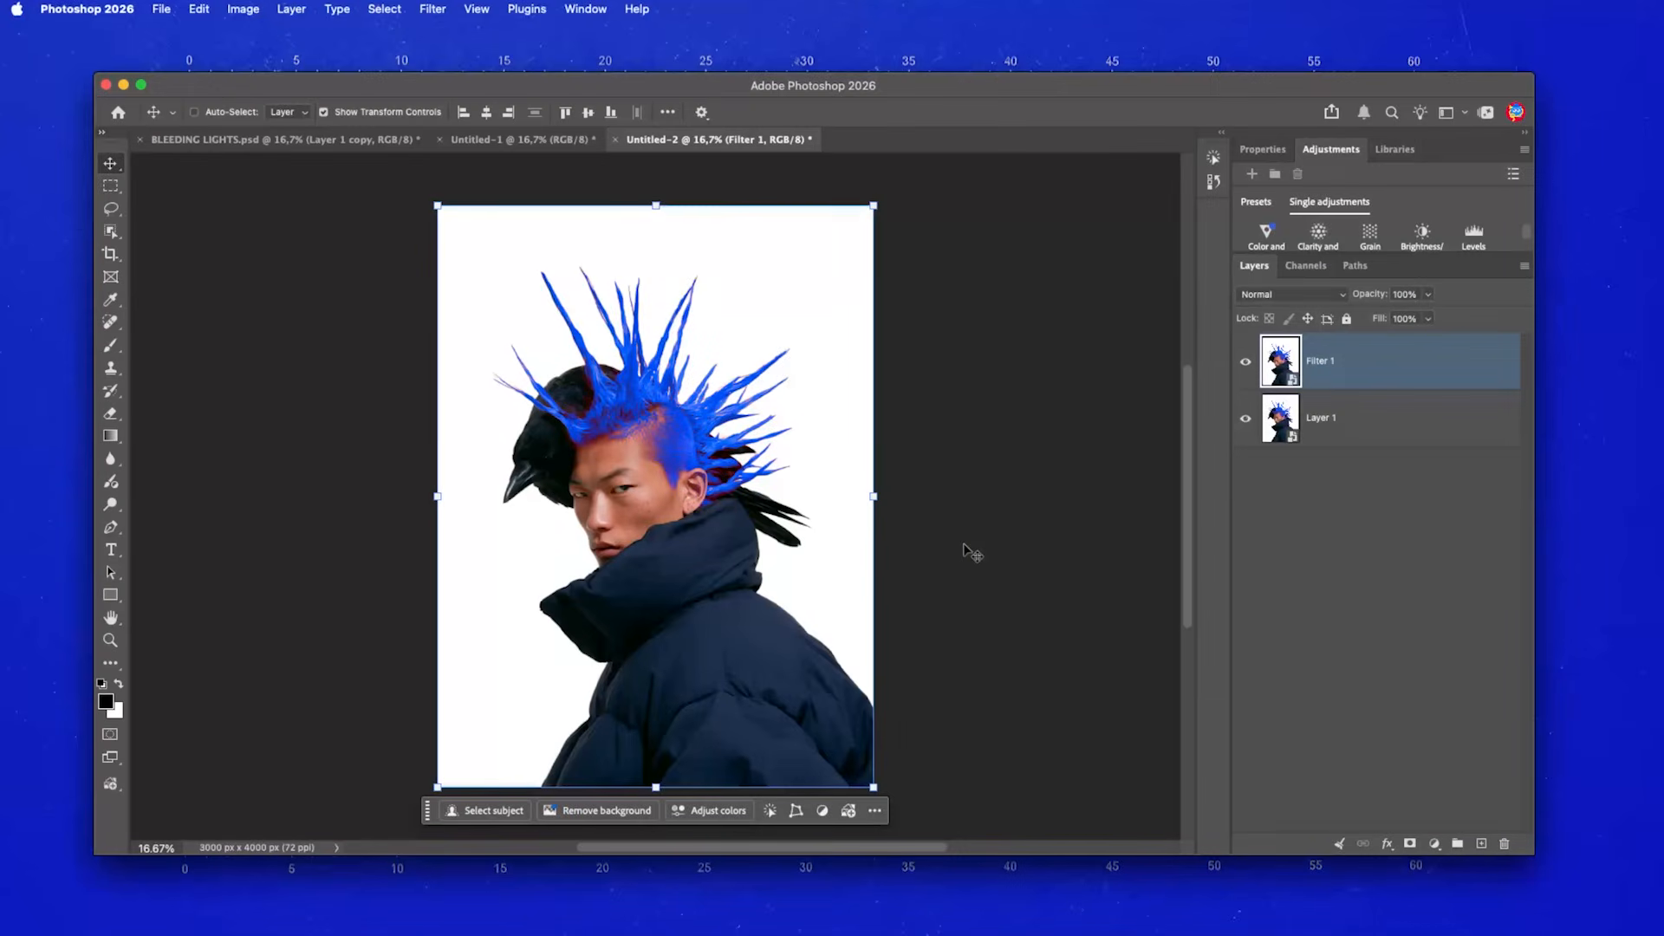
- Apply the Filter Gallery's Sketch > Reticulation to Filter 1 with Density 20, Foreground 50, Background 0
click(421, 11)
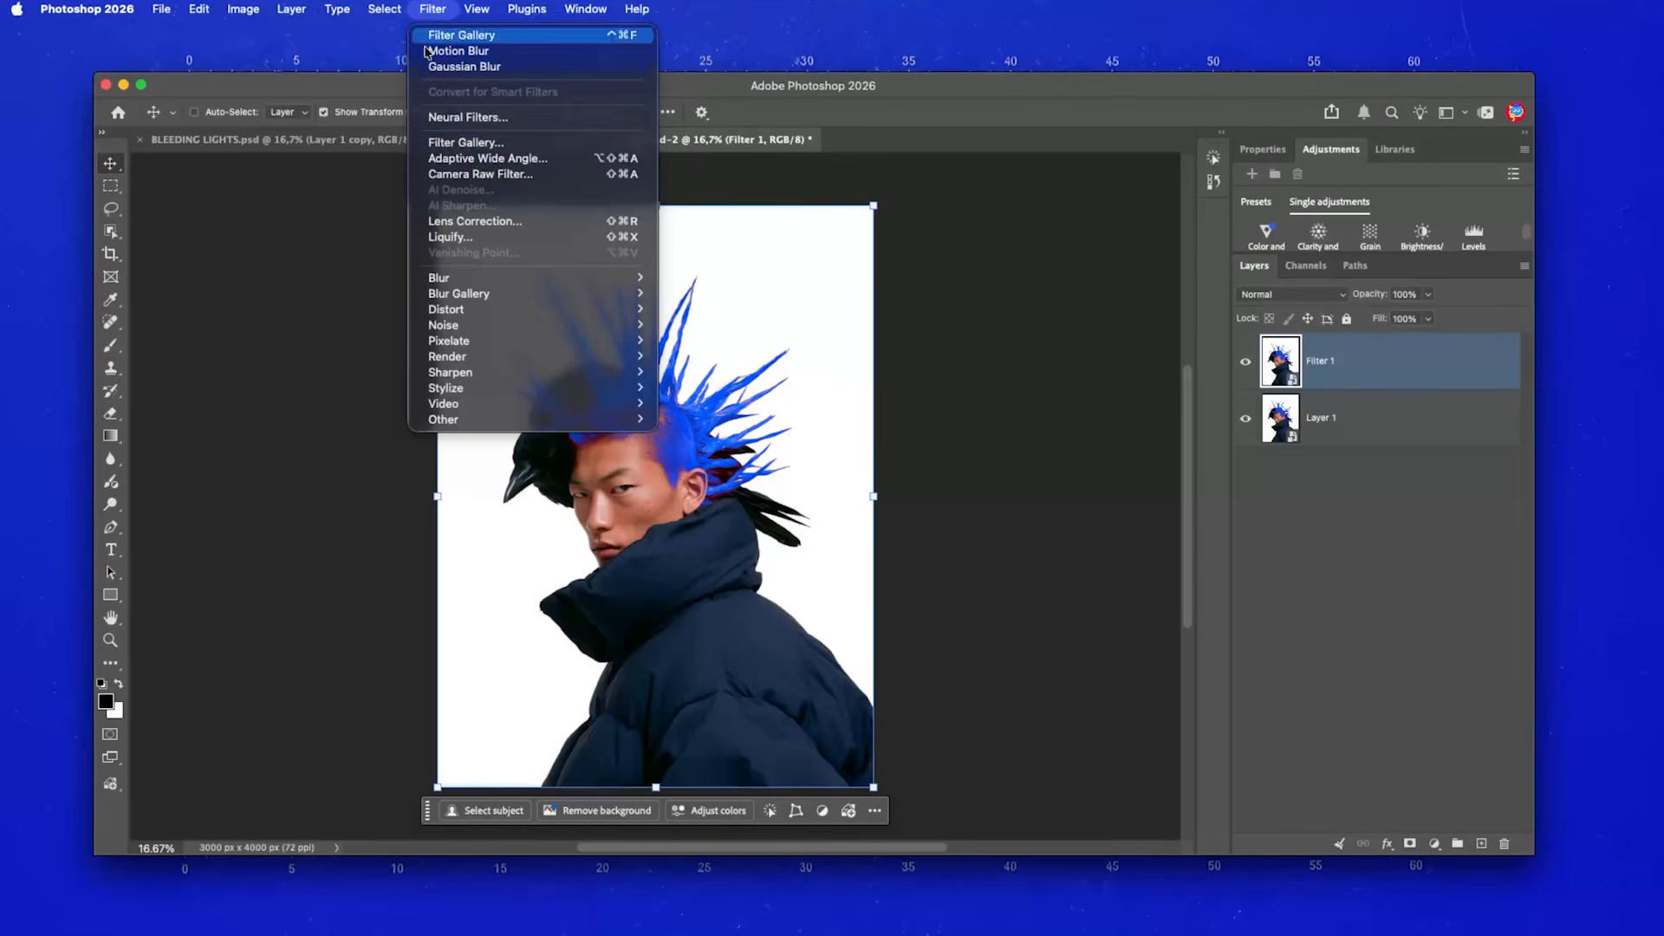
click(576, 144)
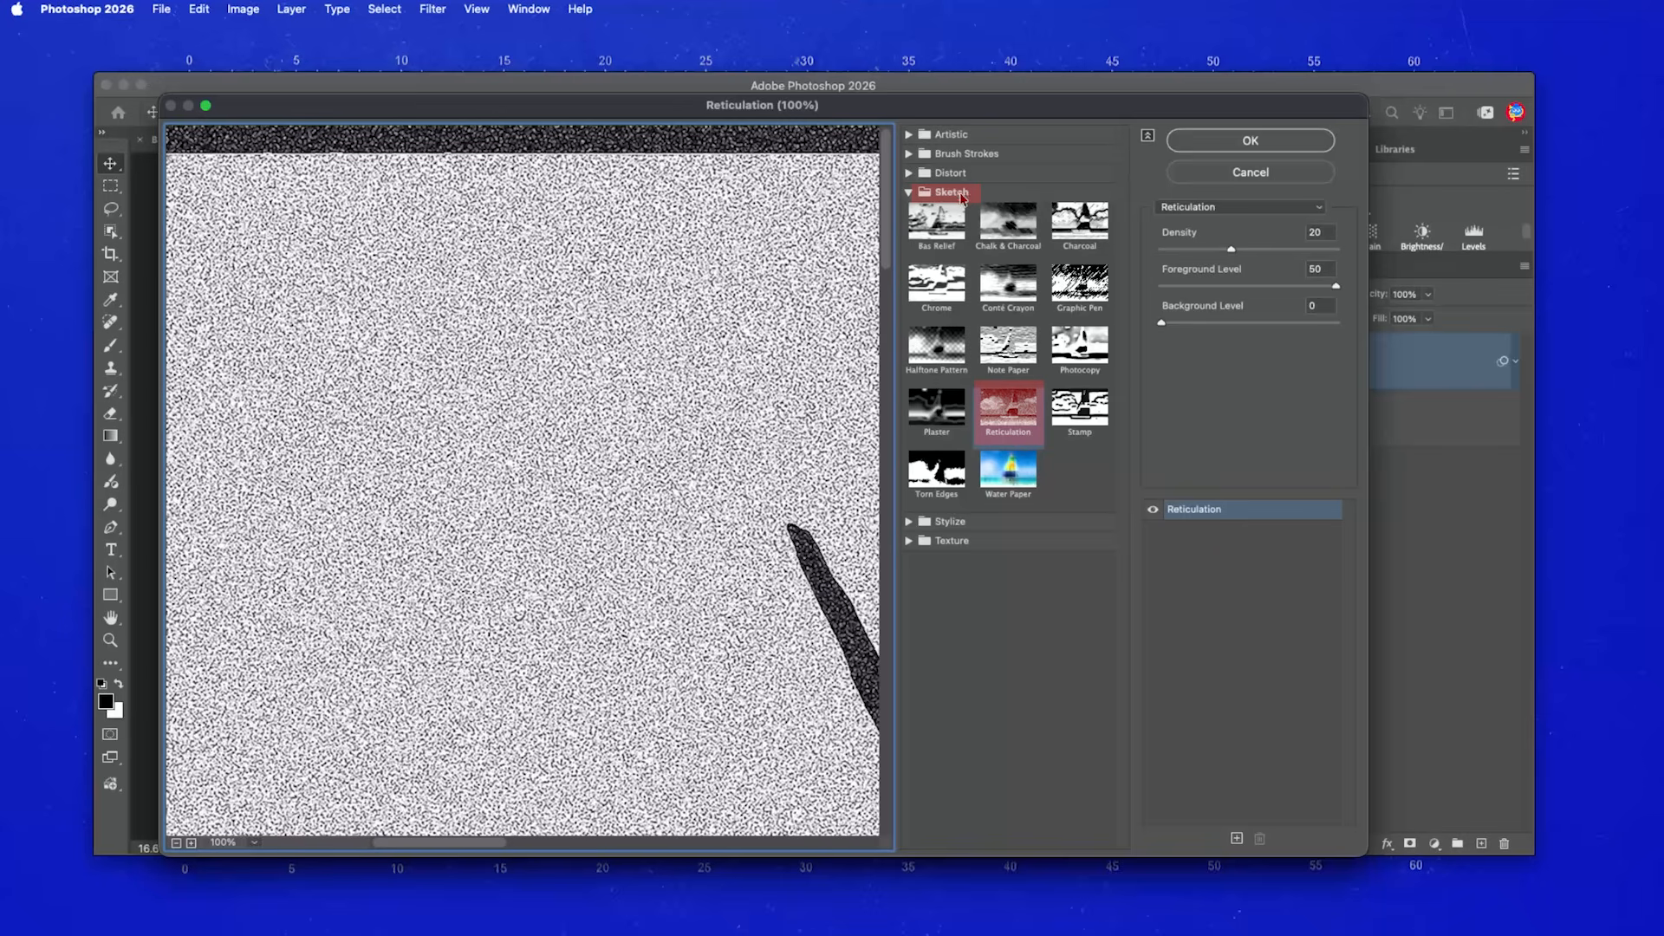
click(176, 843)
click(176, 843)
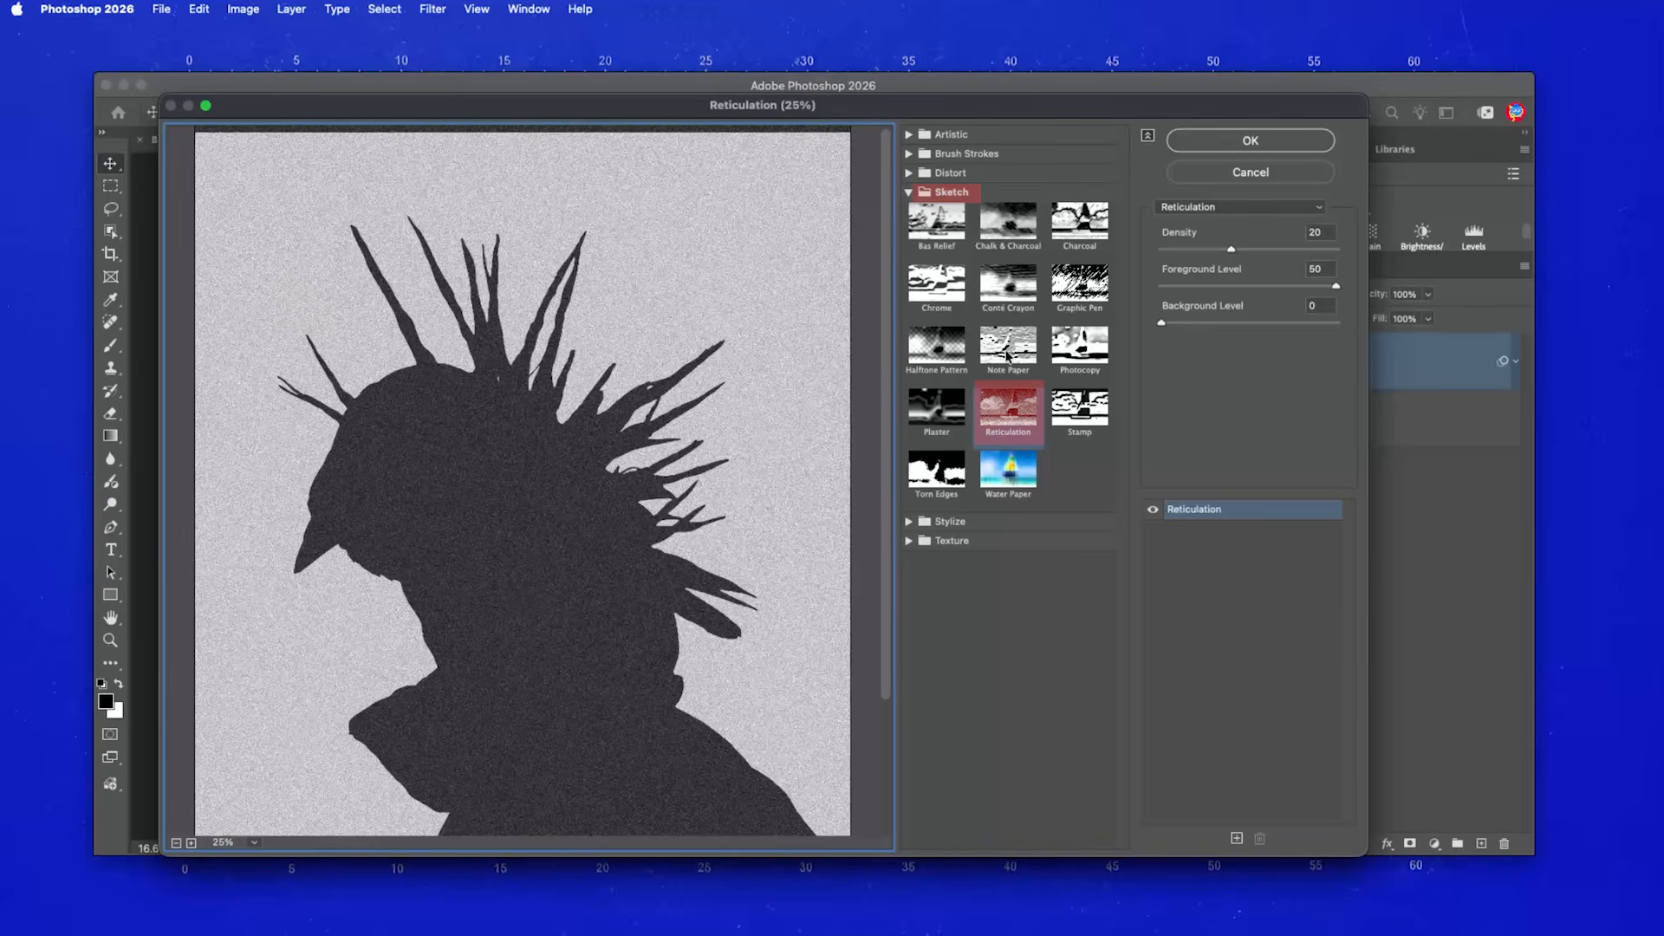
click(1331, 232)
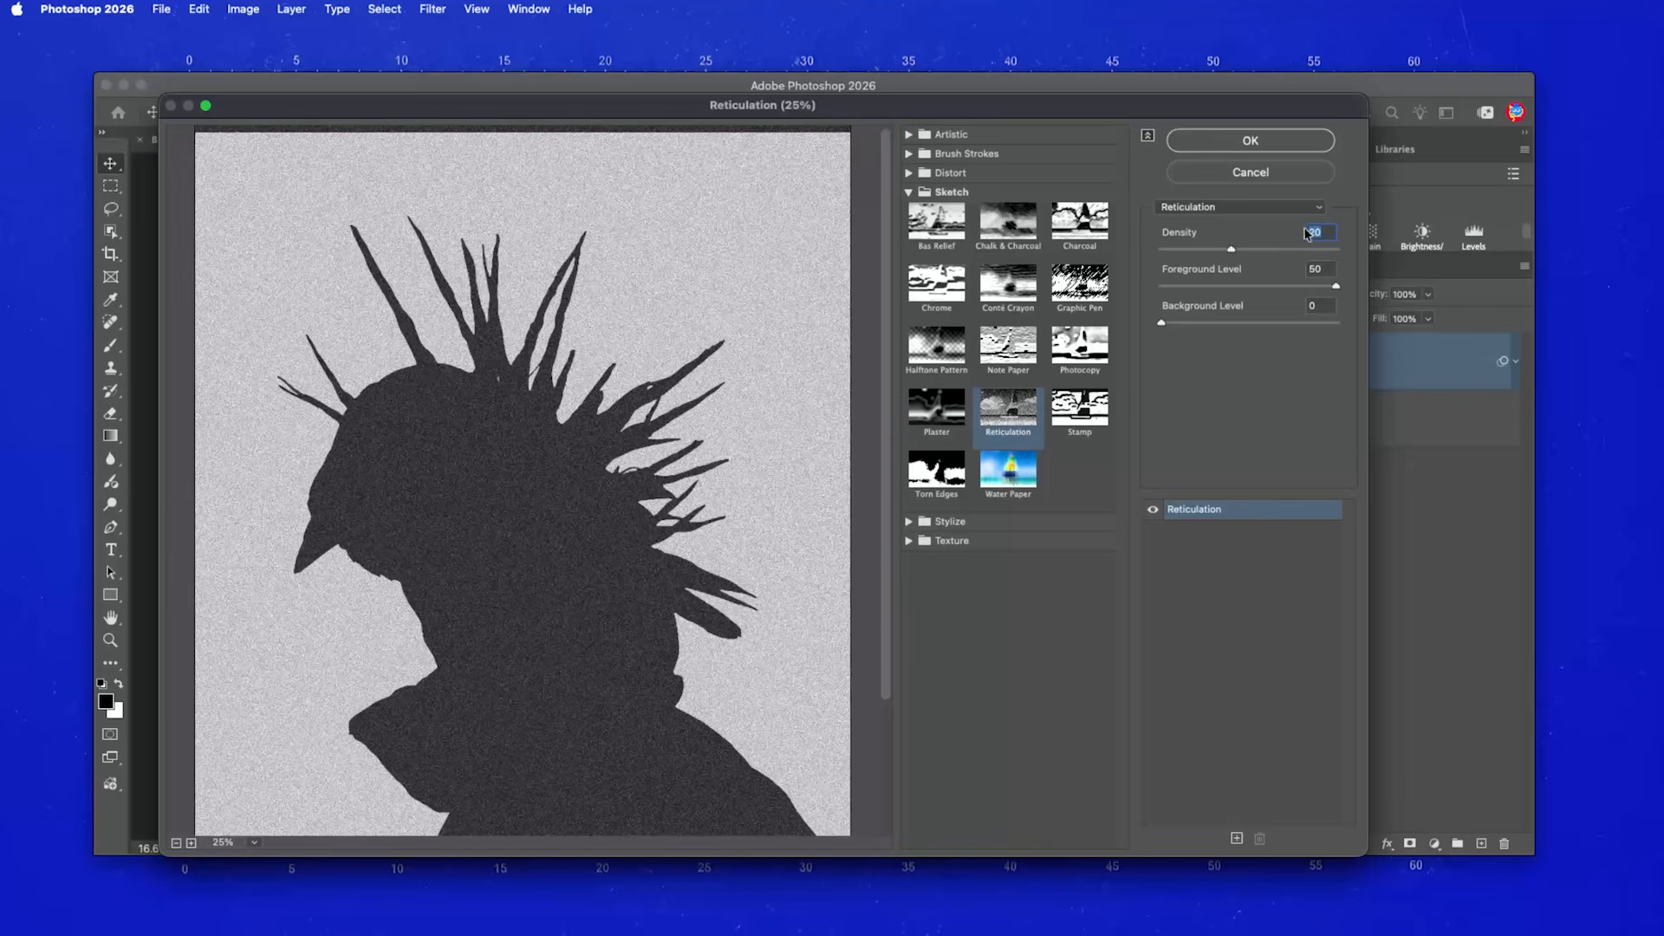
key(Tab)
key(Tab)
click(1288, 142)
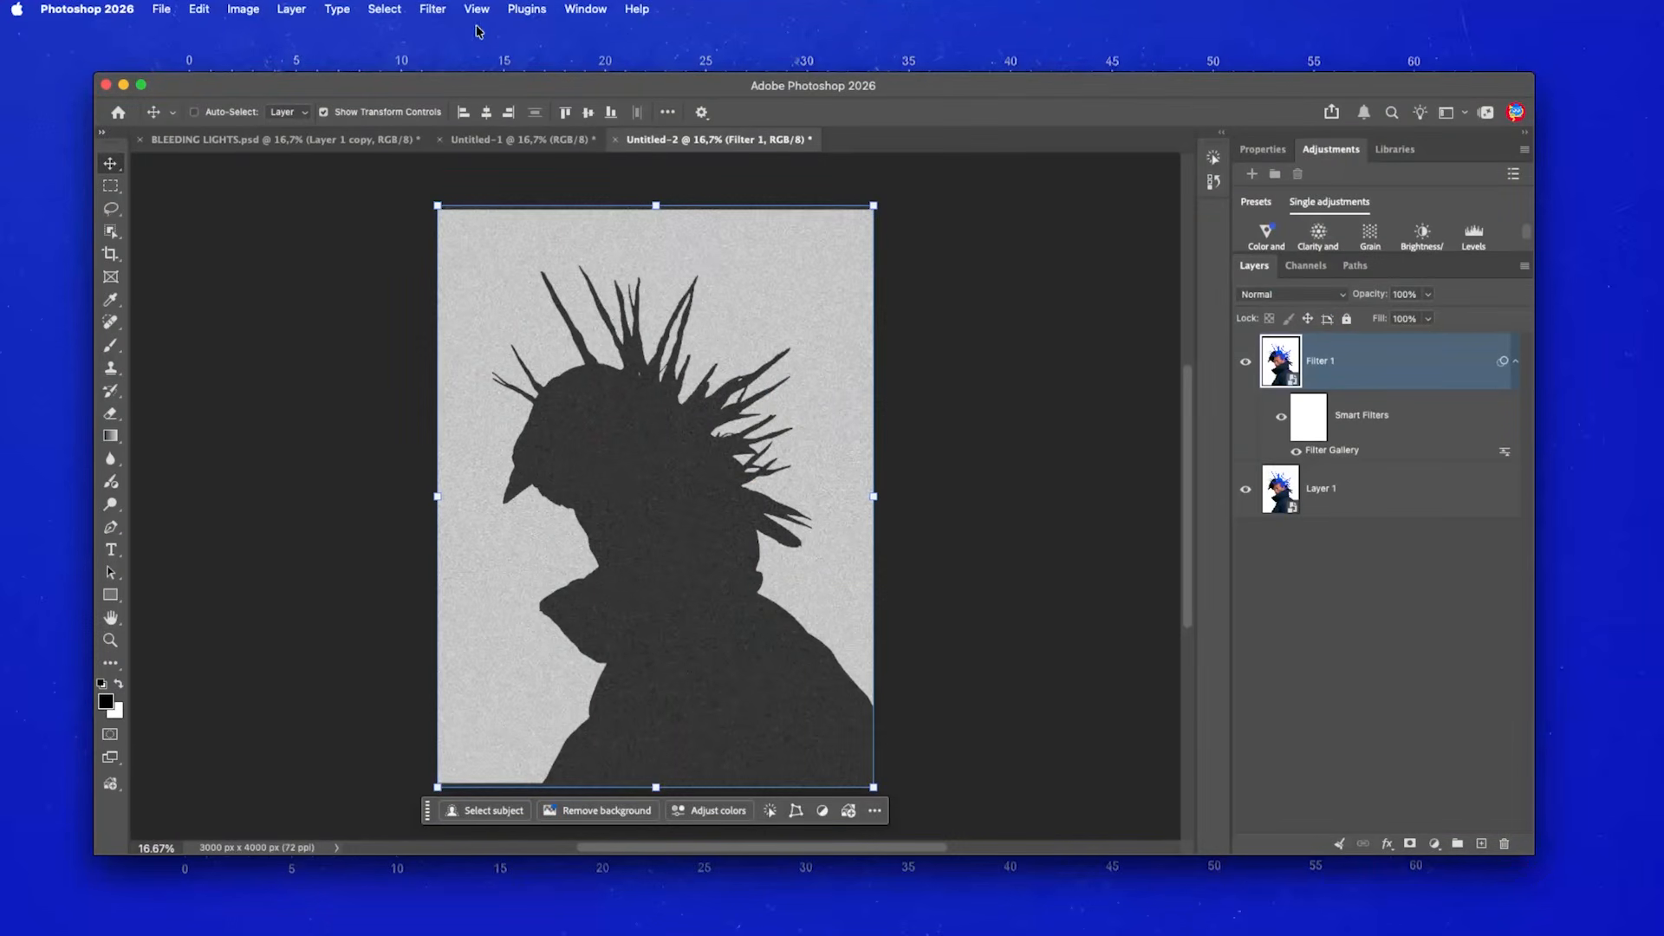
- Add a Motion Blur of angle 35° and distance 100 pixels to Filter 1
click(434, 10)
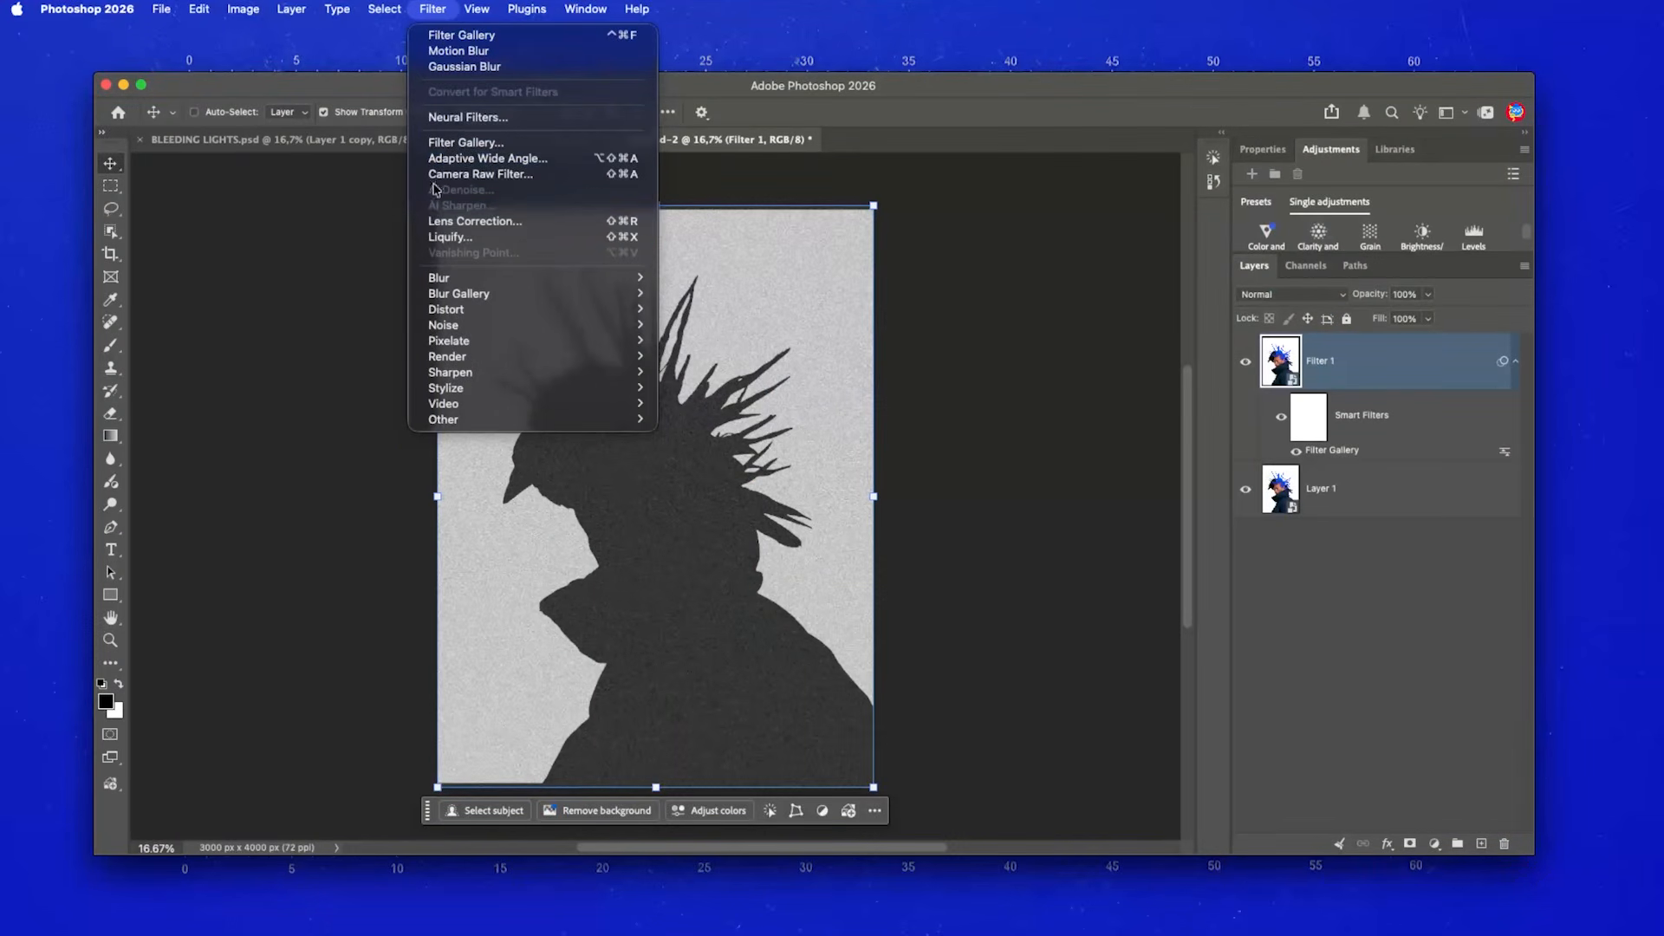
mouse_move(442, 277)
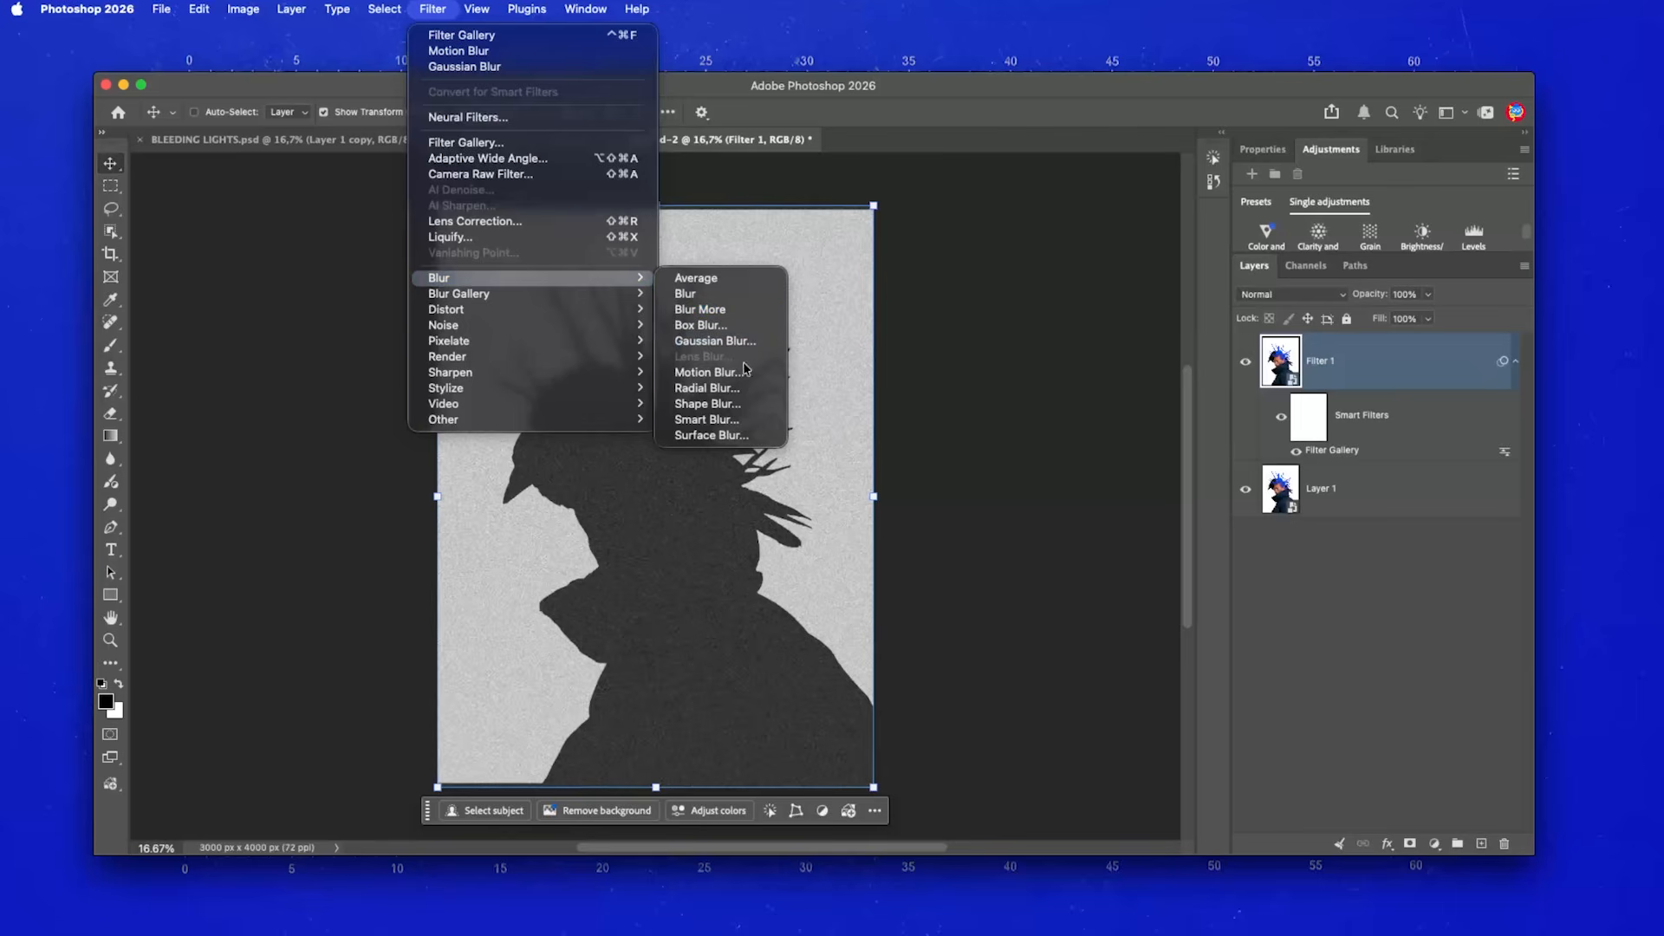
click(767, 373)
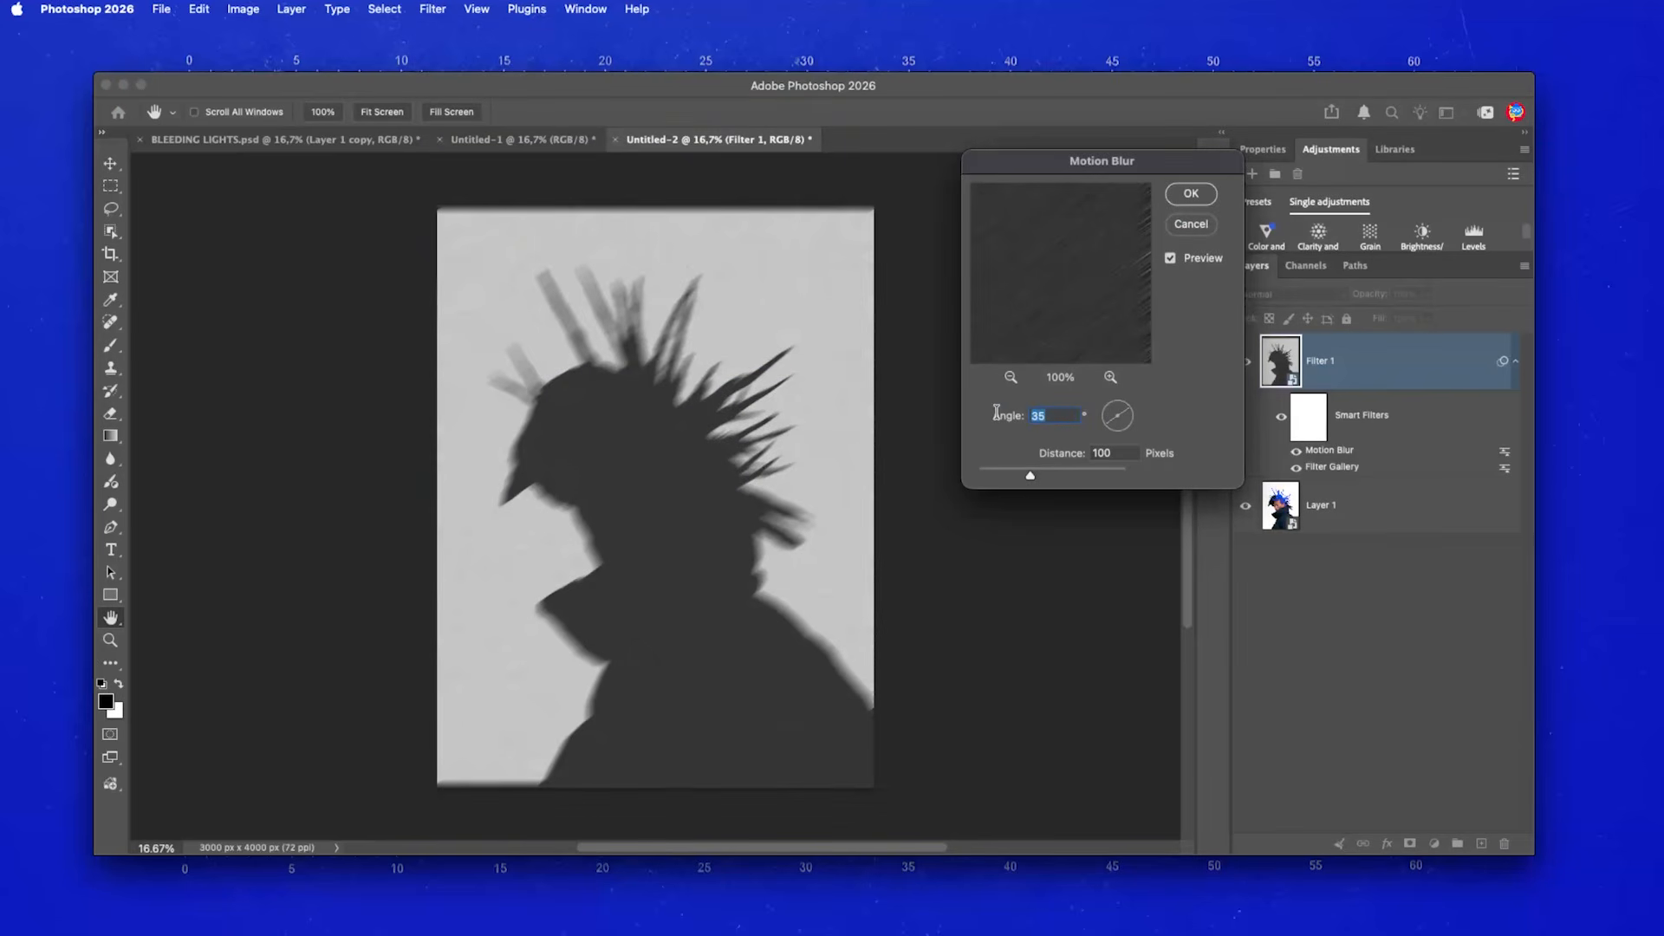
key(Tab)
click(1190, 194)
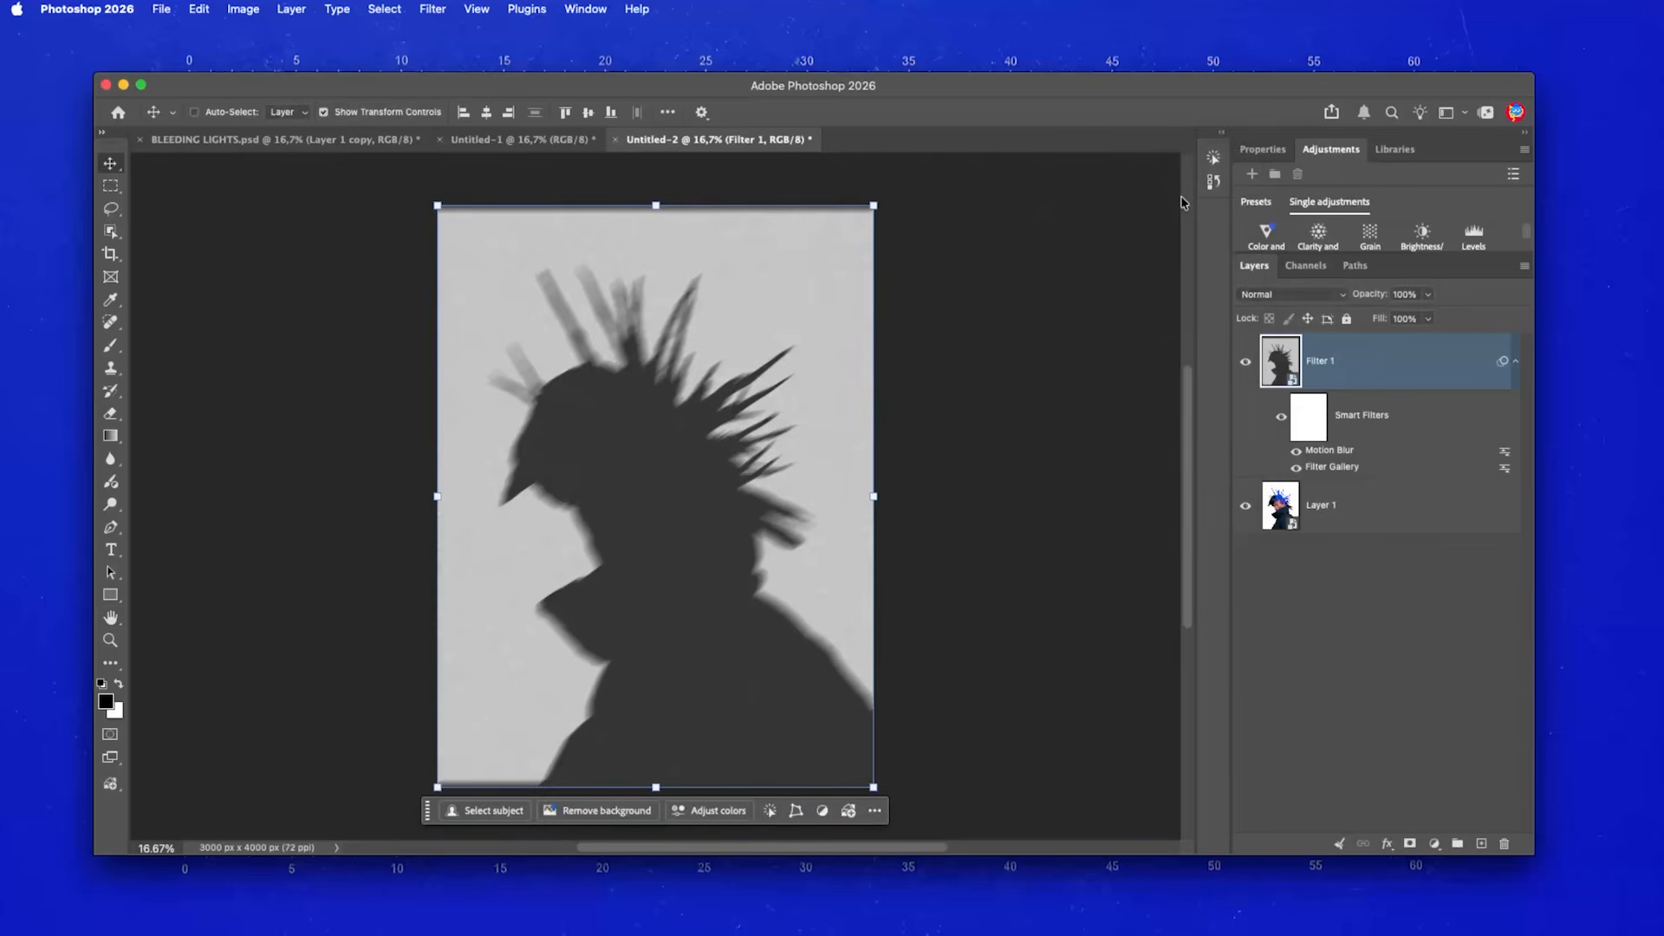
- Blend Filter 1 in Linear Light at 25% opacity, then switch to BLEEDING LIGHTS.psd
click(1259, 296)
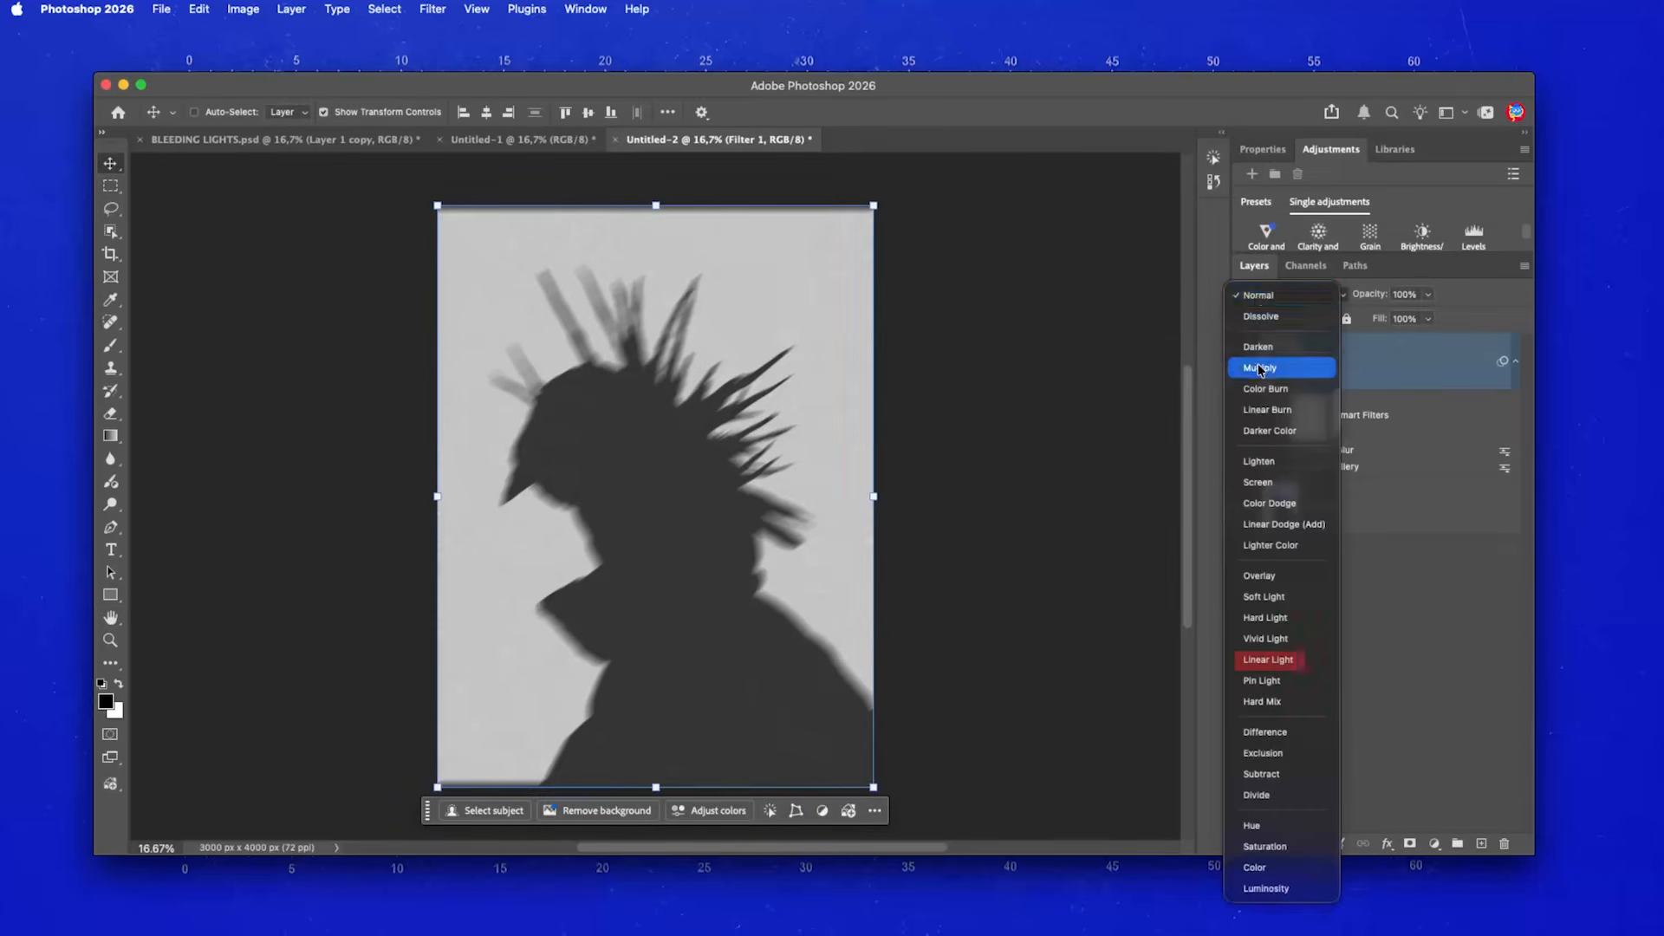
click(1259, 661)
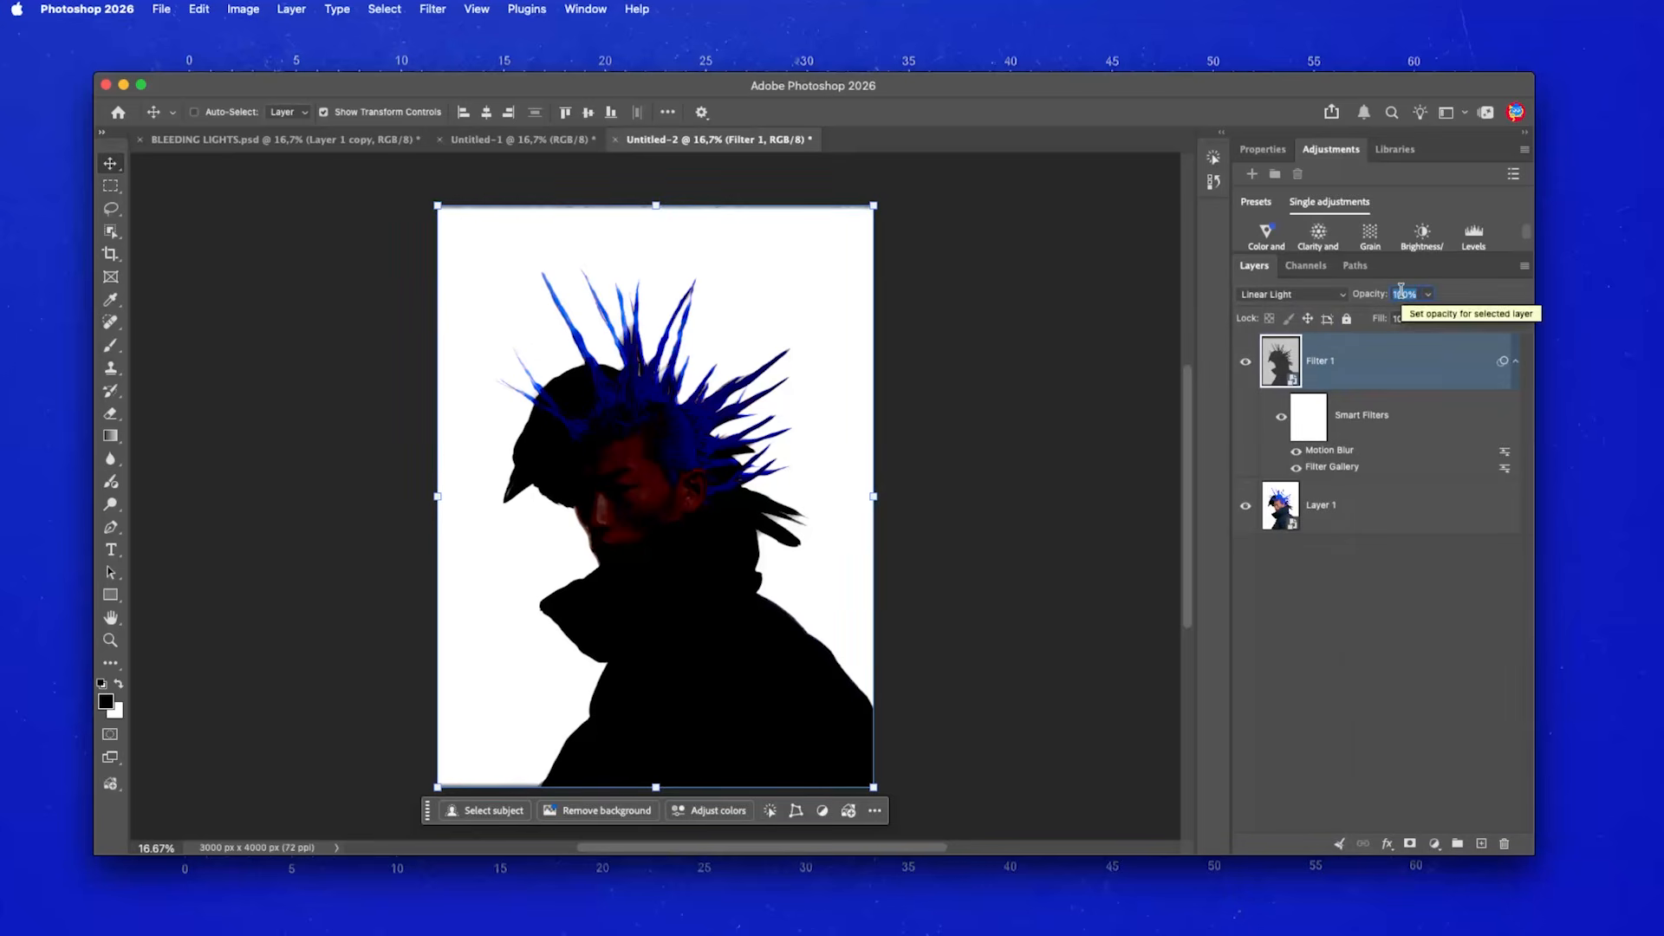
text(25)
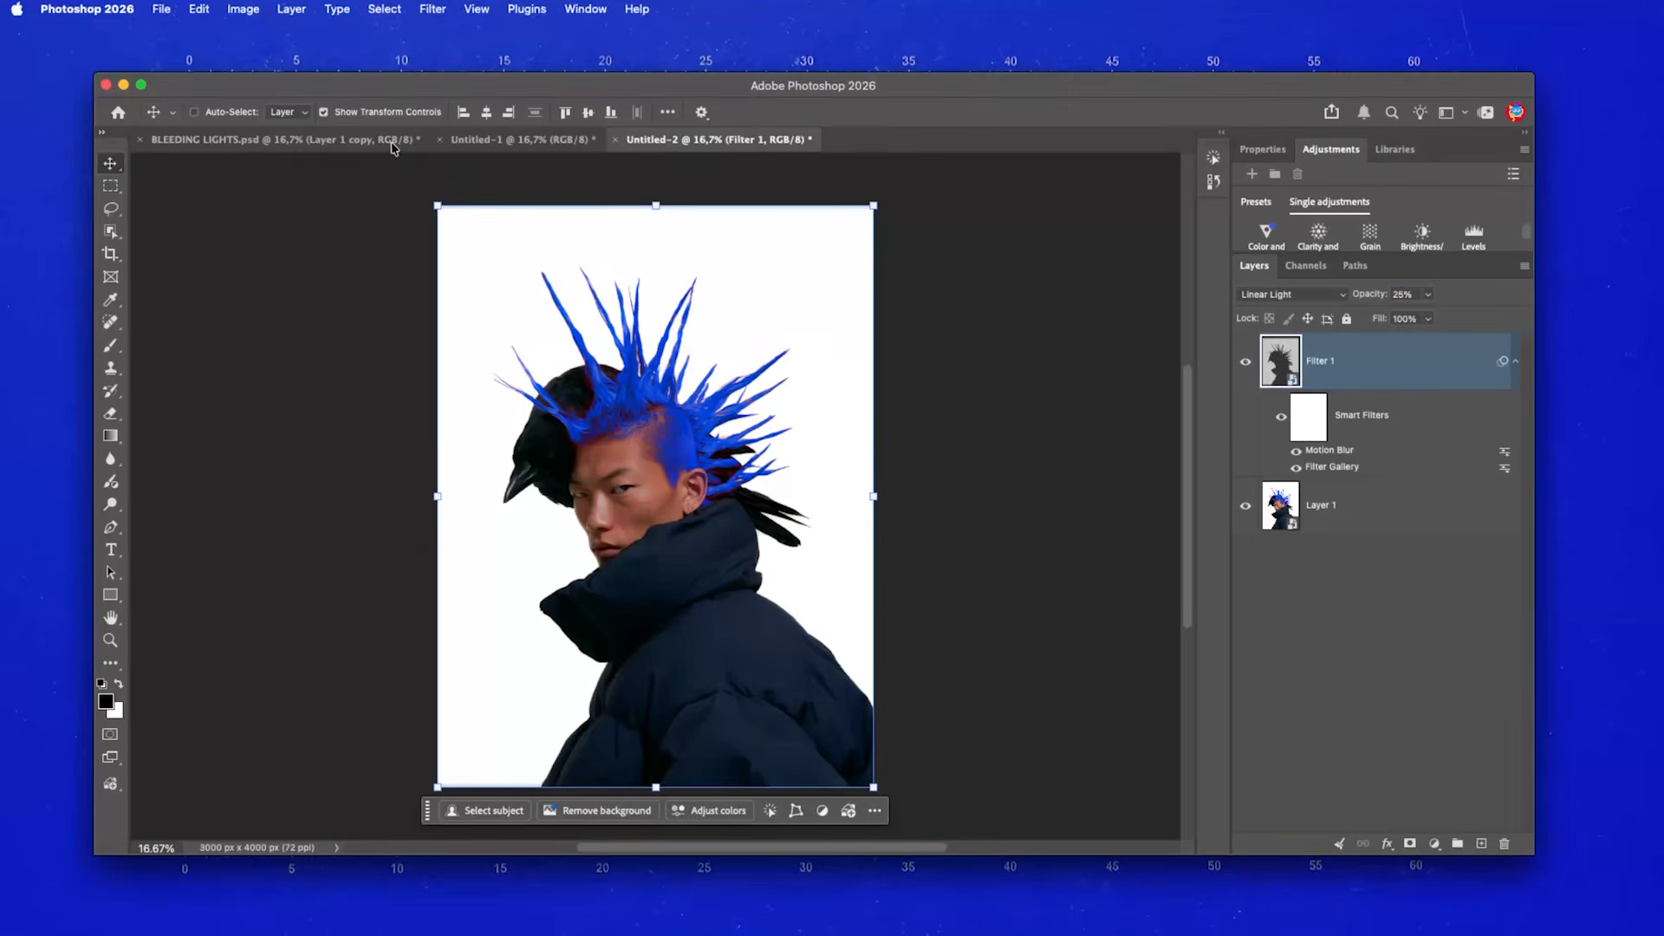
key(ctrl+Tab)
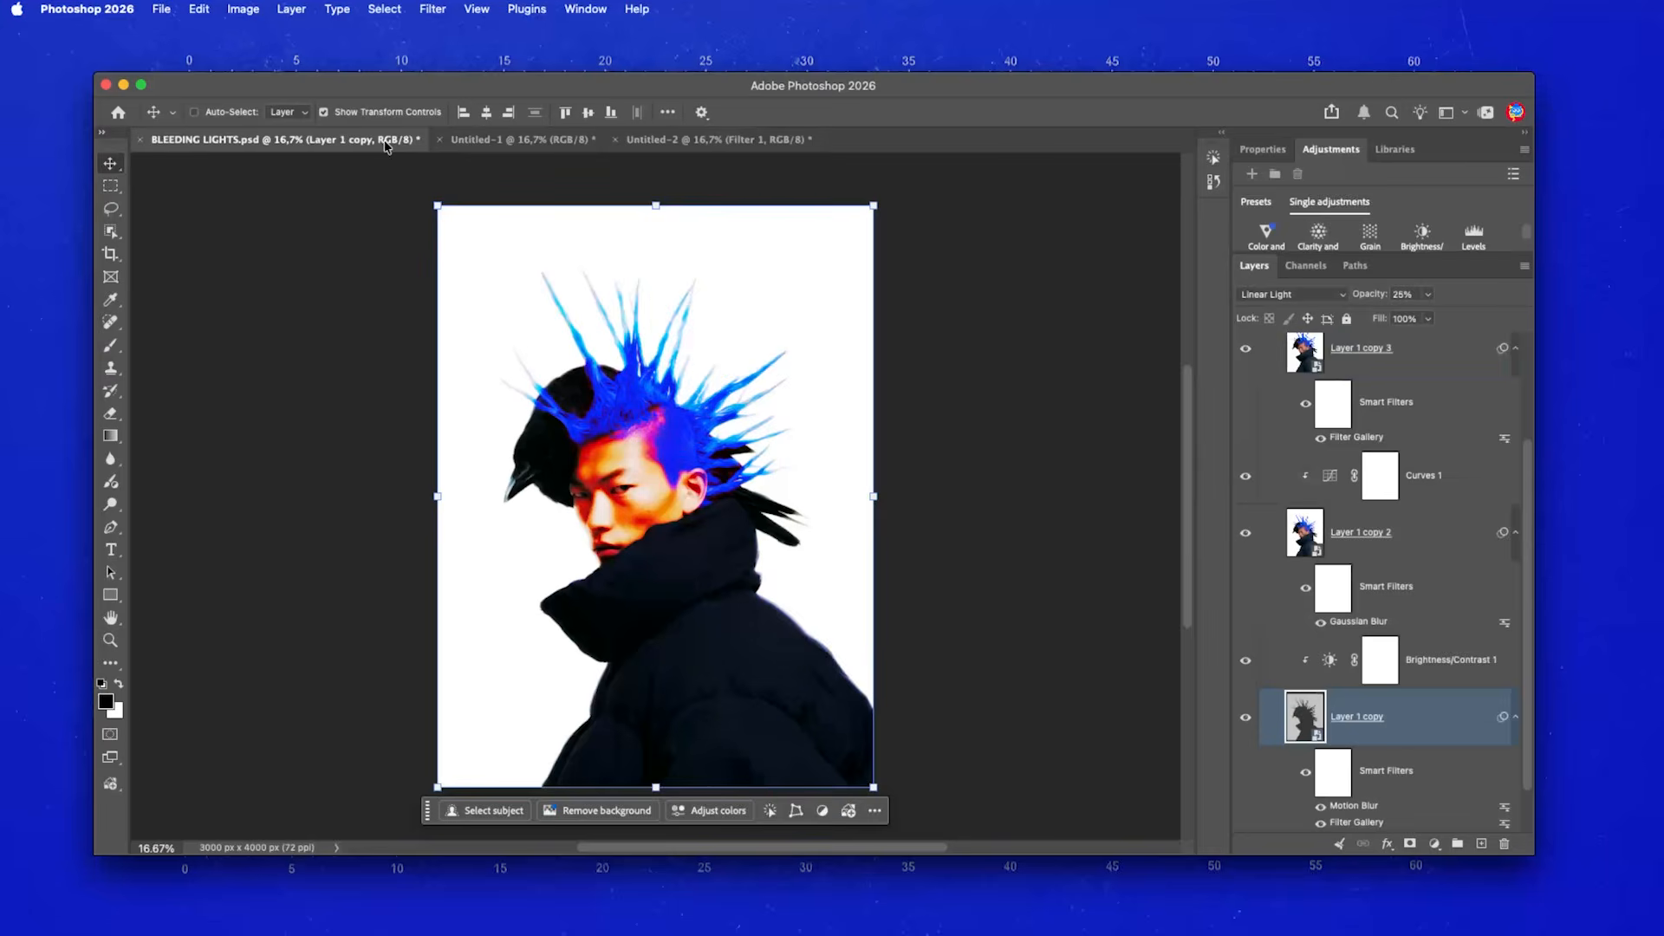
- Test Motion Blur distances on the reference Layer 1 copy, cancel, and return to Untitled-2
double_click(1339, 808)
drag(1030, 474, 930, 470)
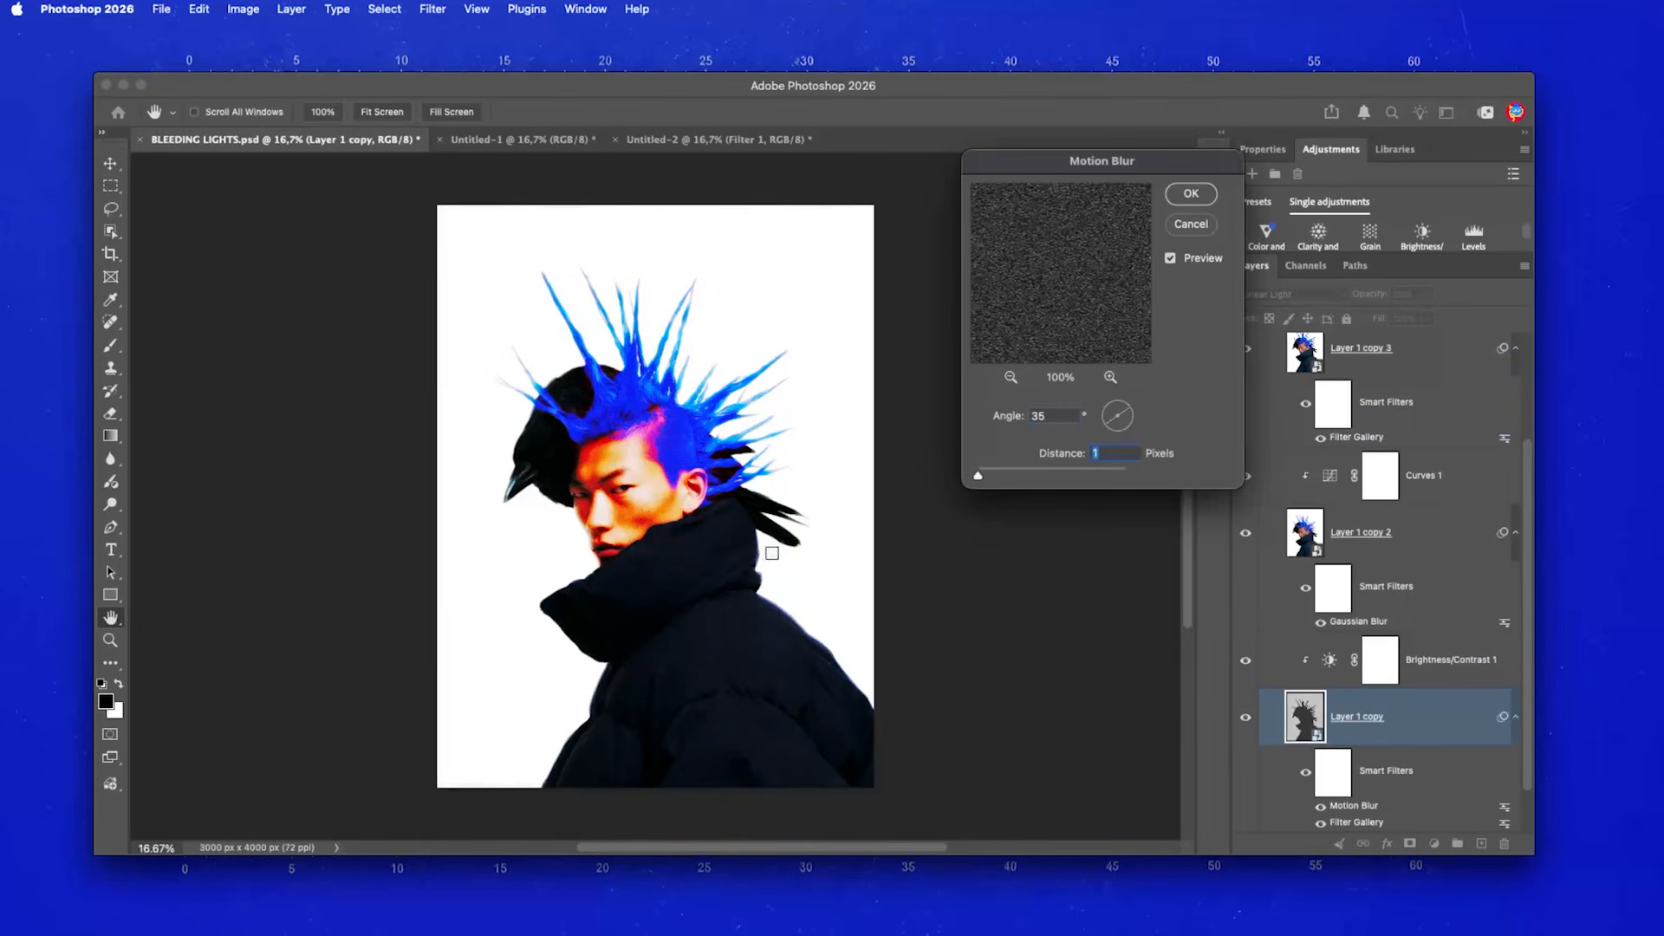
drag(1016, 474, 1127, 477)
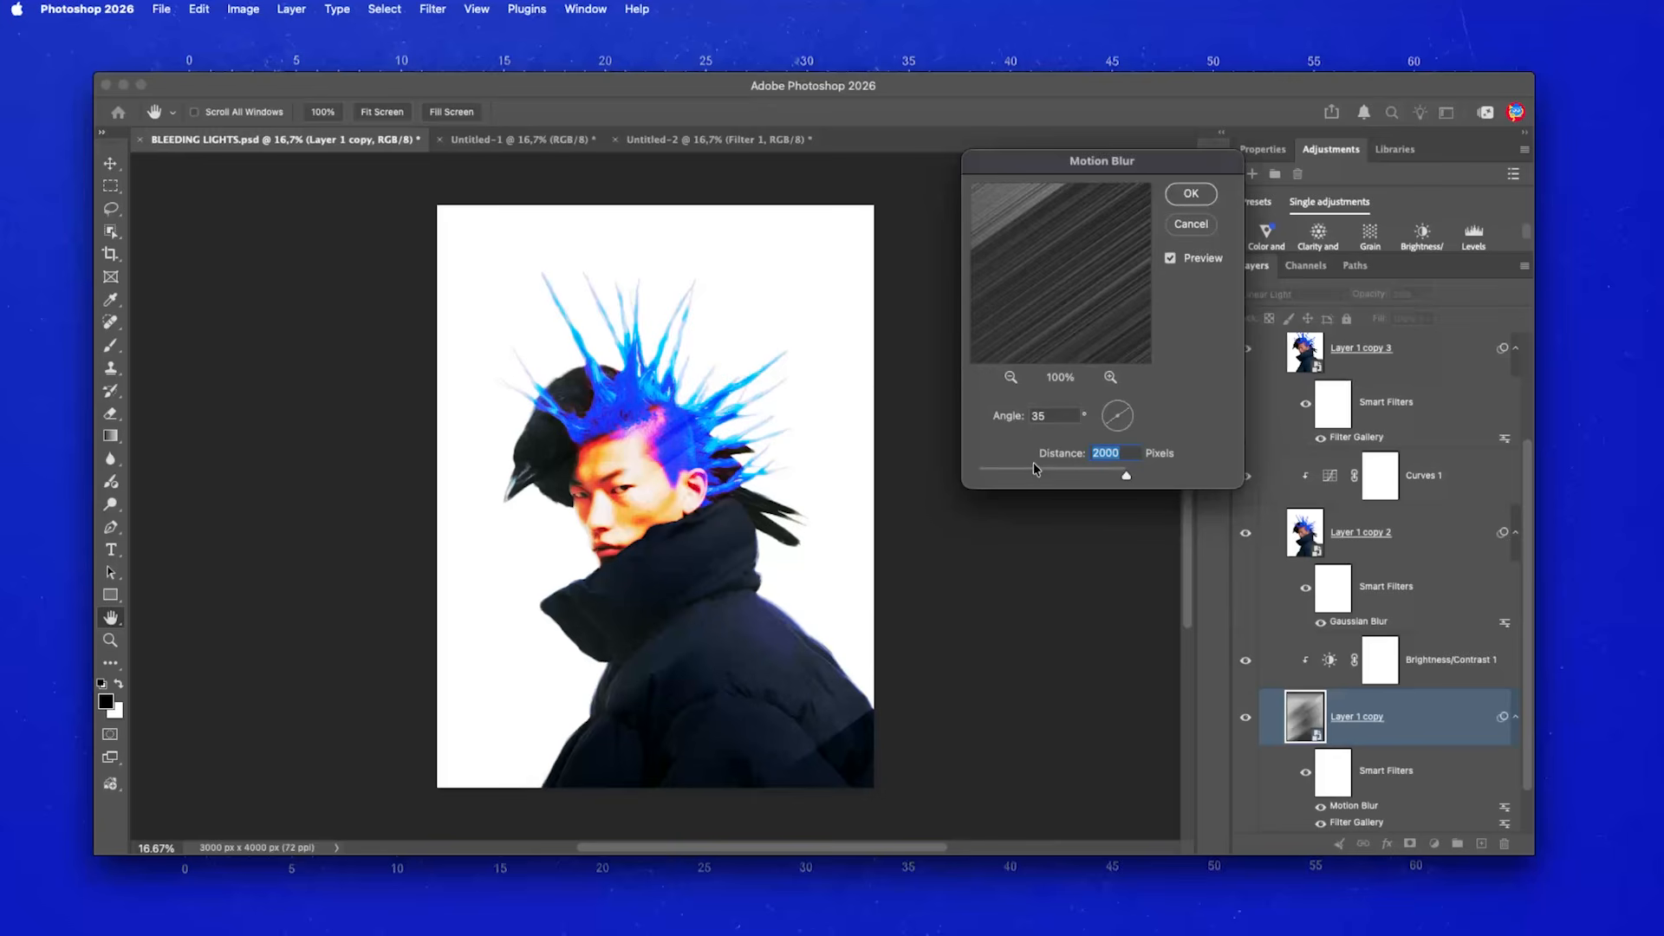
click(1190, 226)
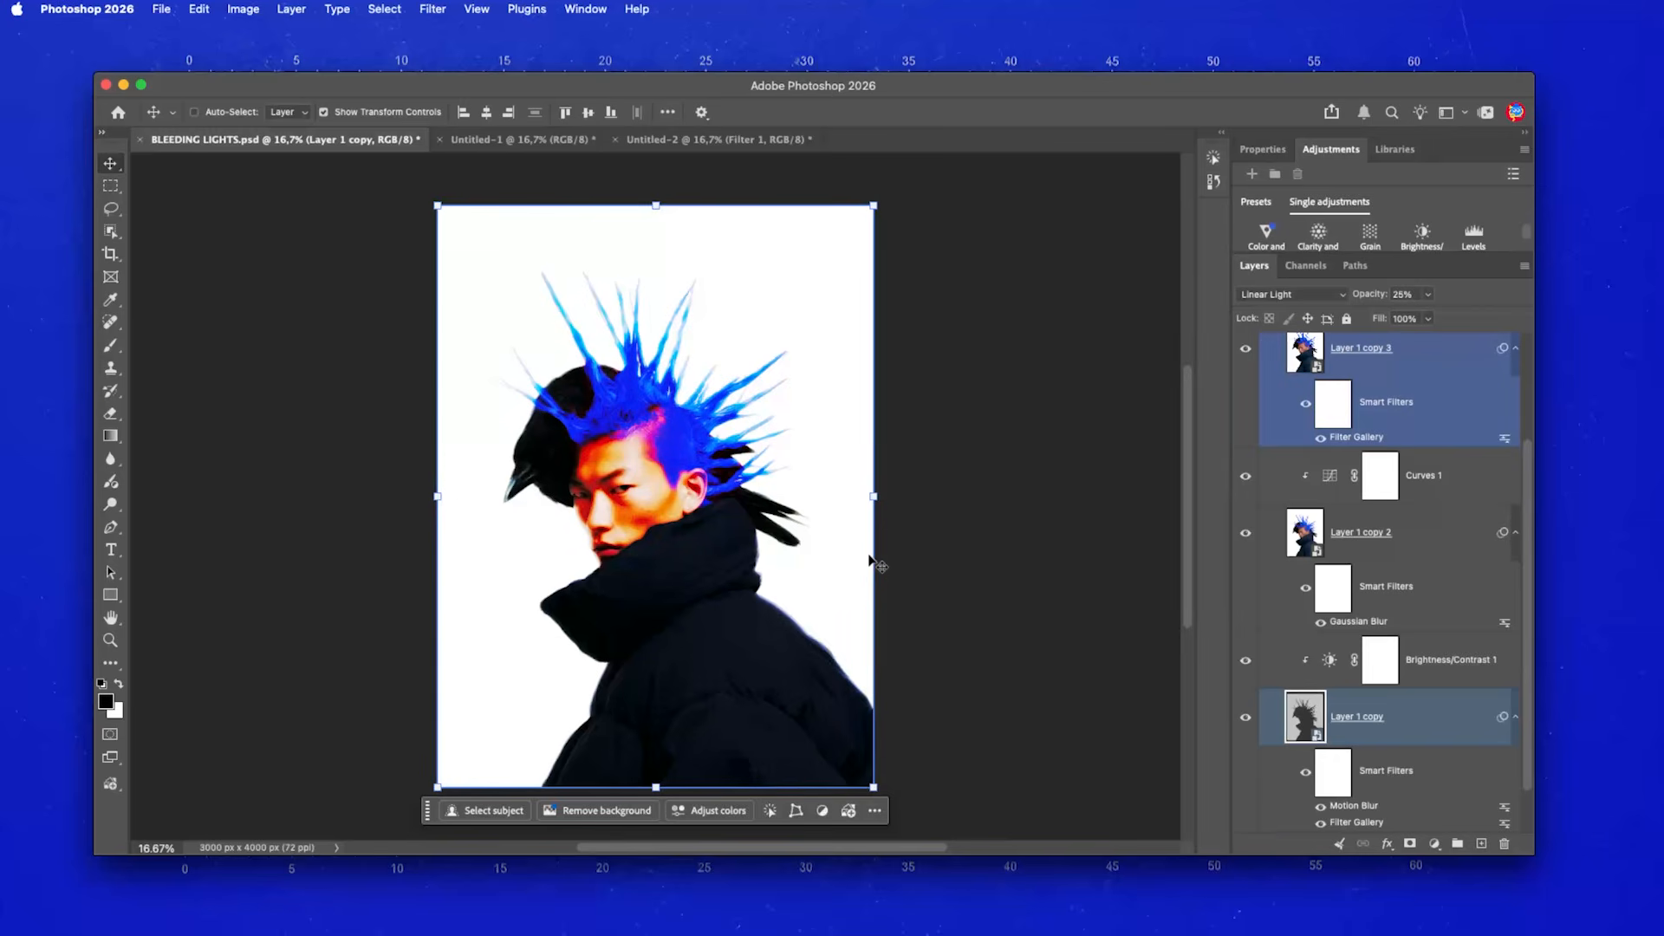
click(658, 139)
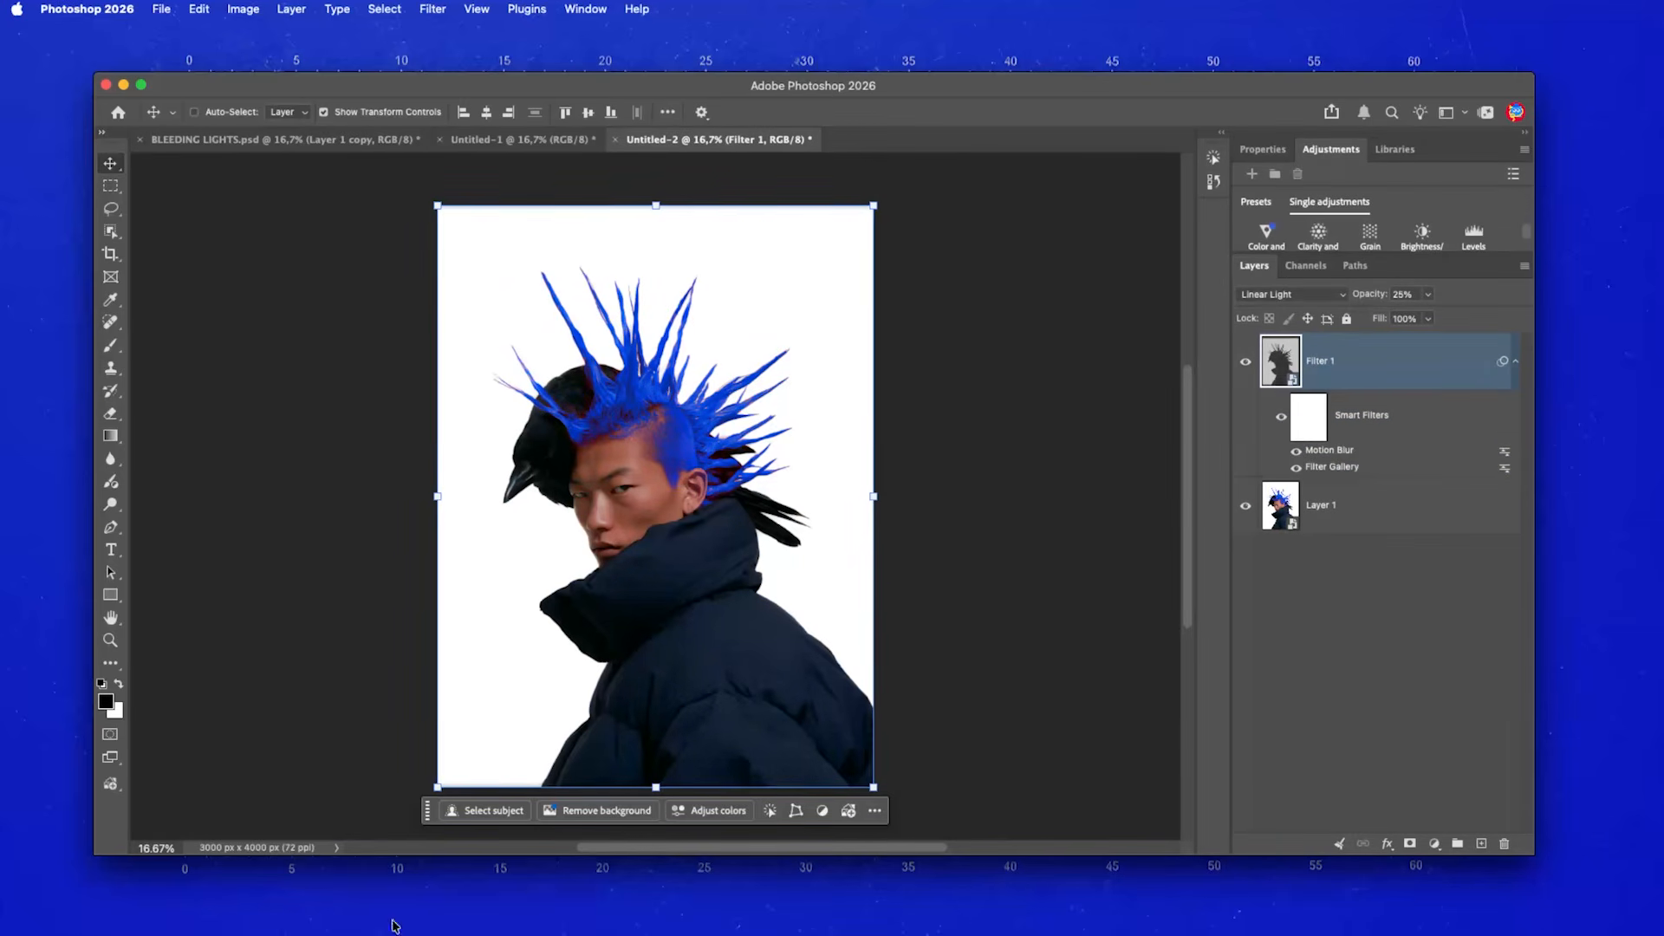
- Add a Brightness/Contrast adjustment layer and clip it to Filter 1
drag(1319, 253, 1319, 416)
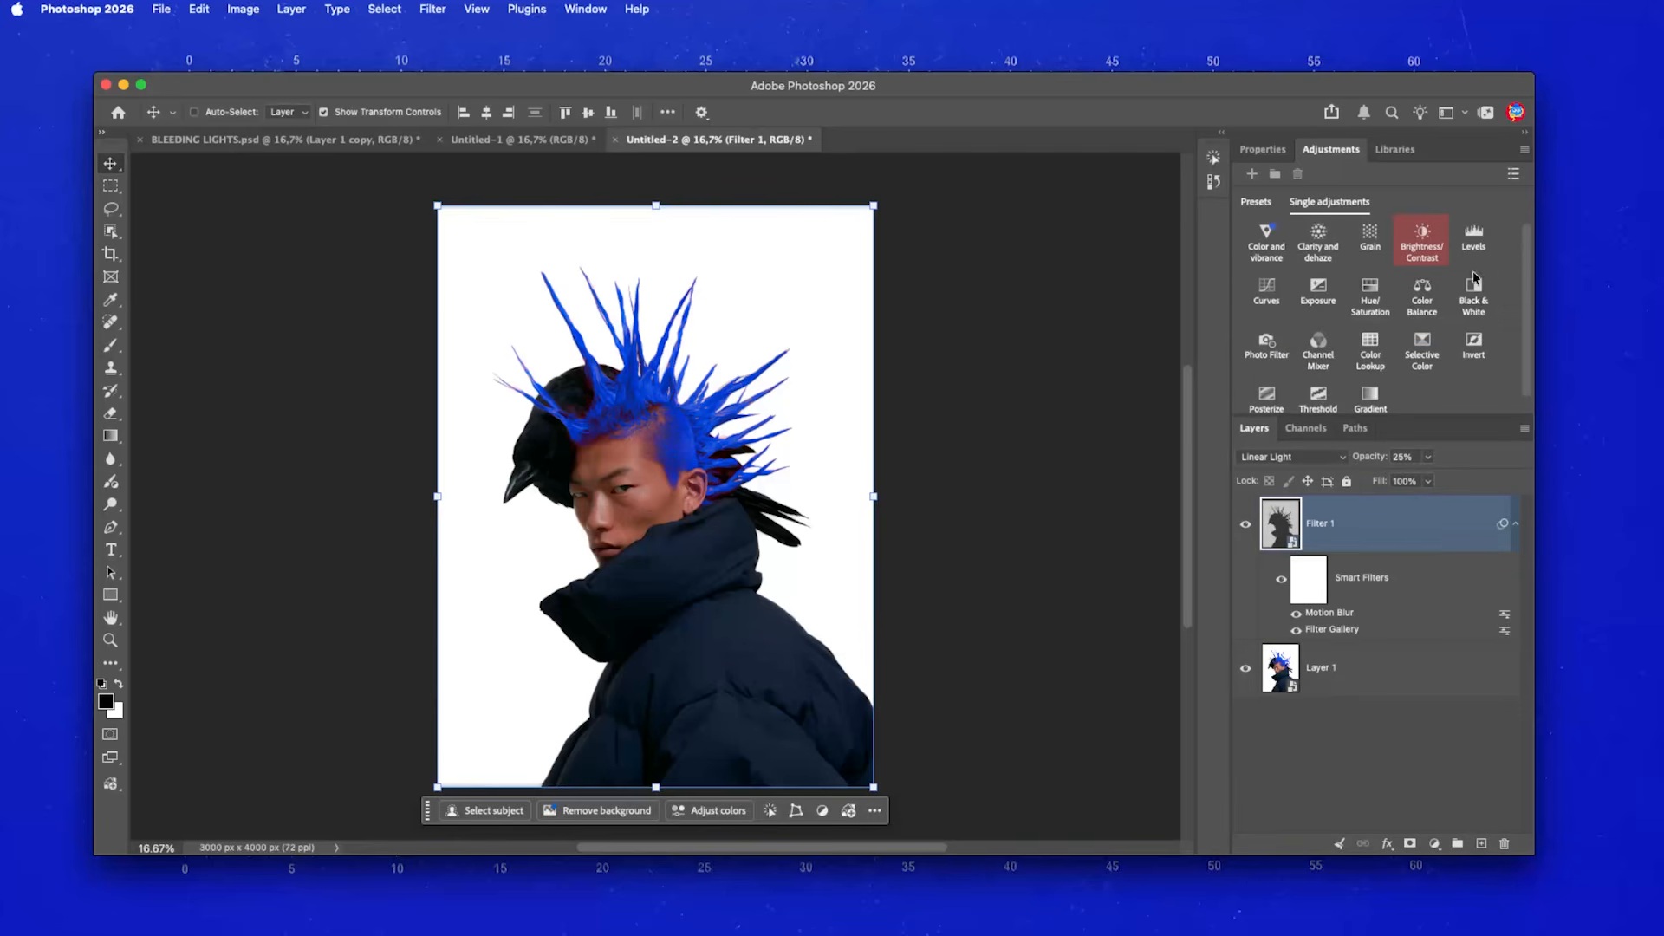
click(1422, 240)
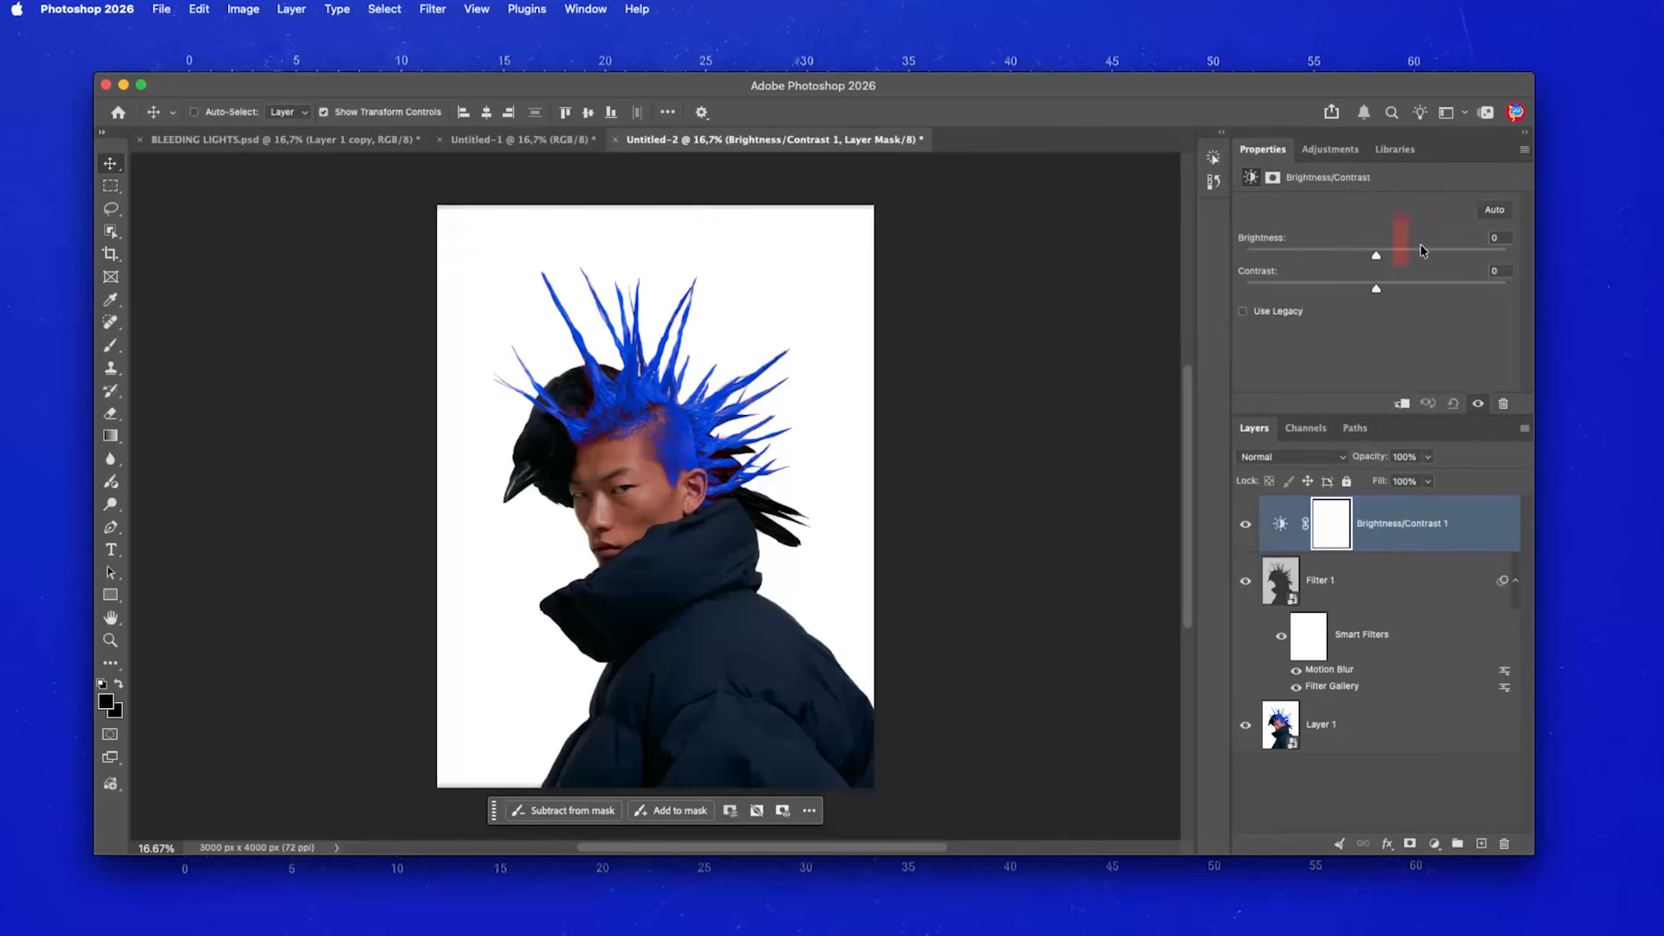
right_click(1471, 529)
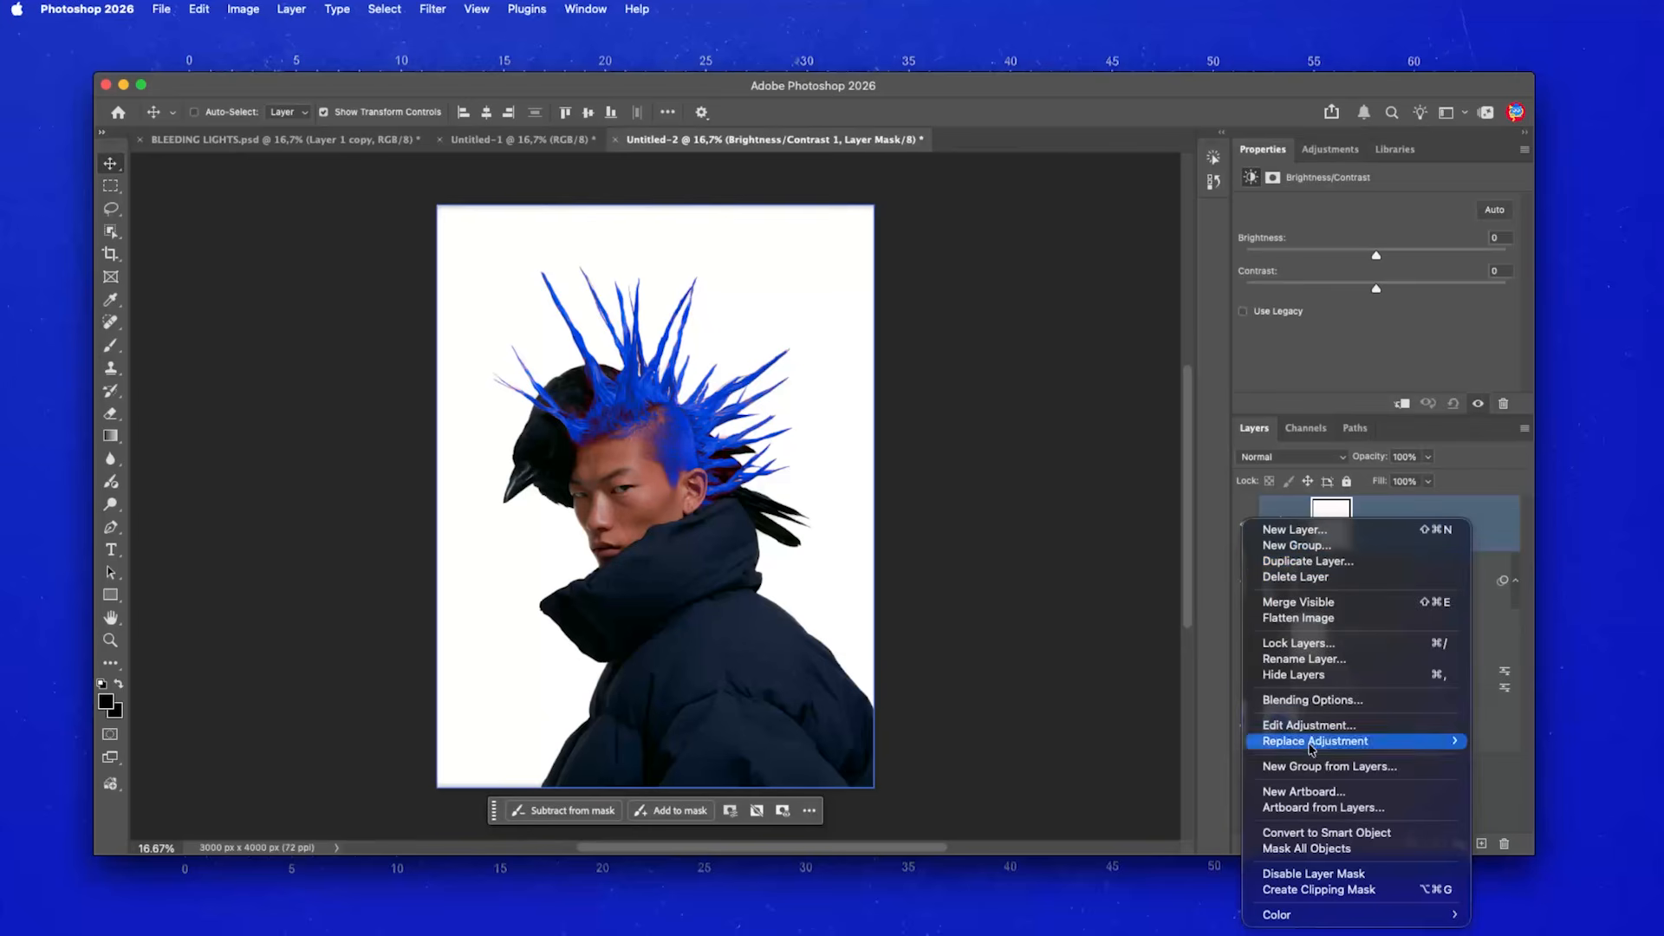
click(1392, 893)
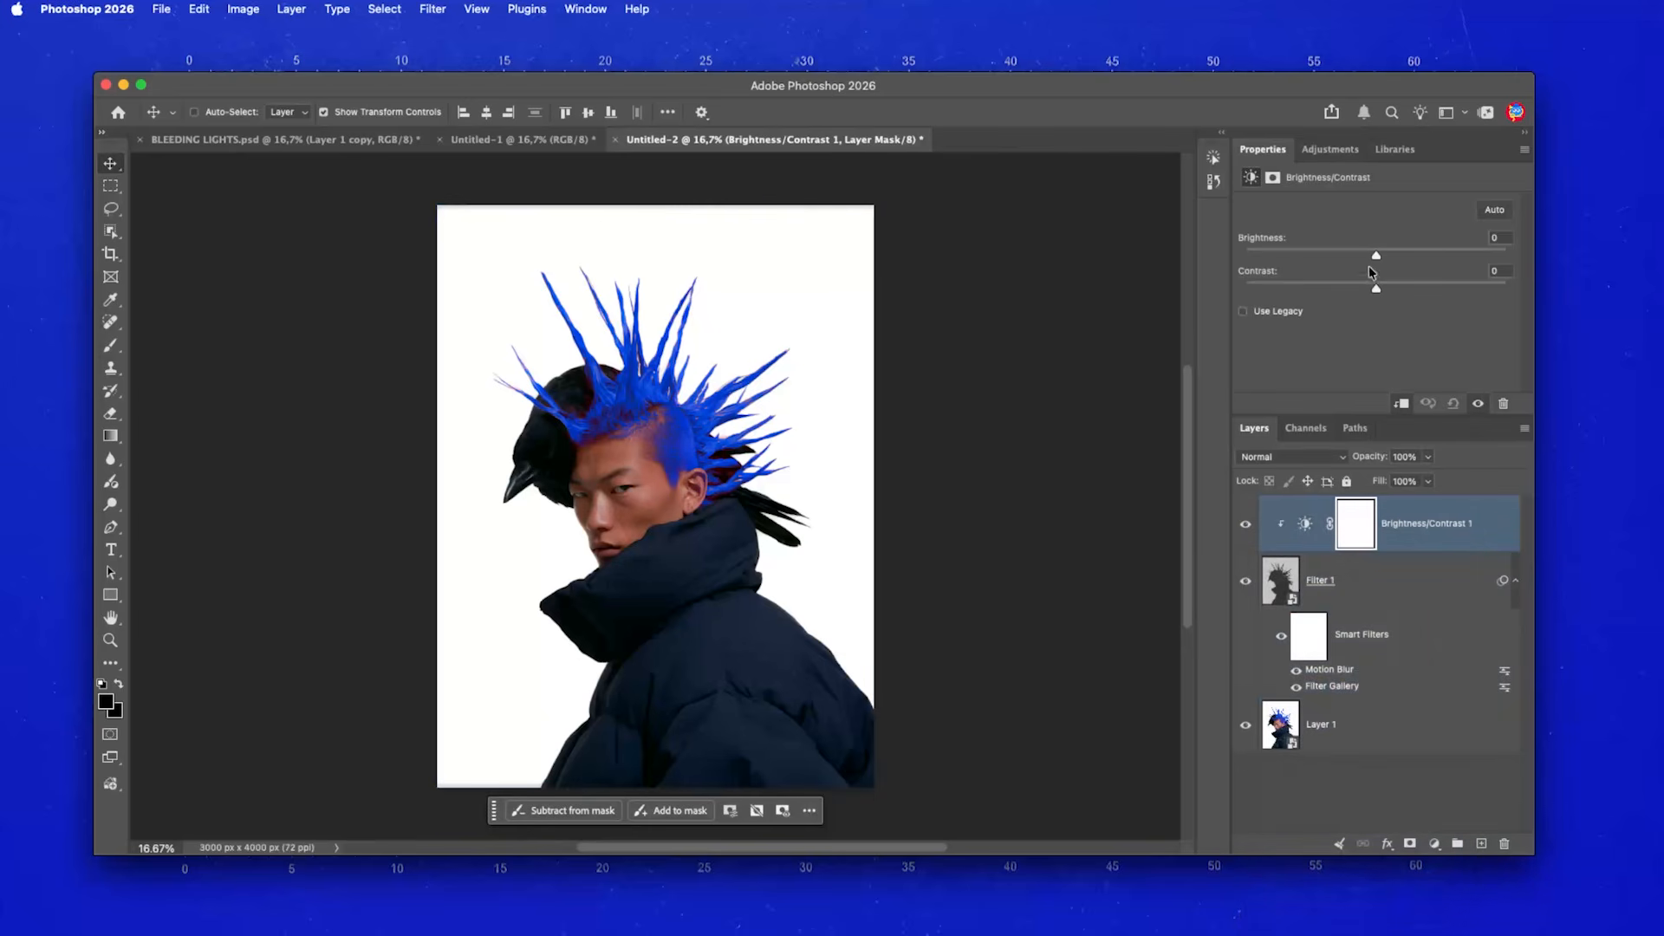
- Set the adjustment's Brightness to 85 and Contrast to 55
click(1491, 236)
text(85)
click(1484, 269)
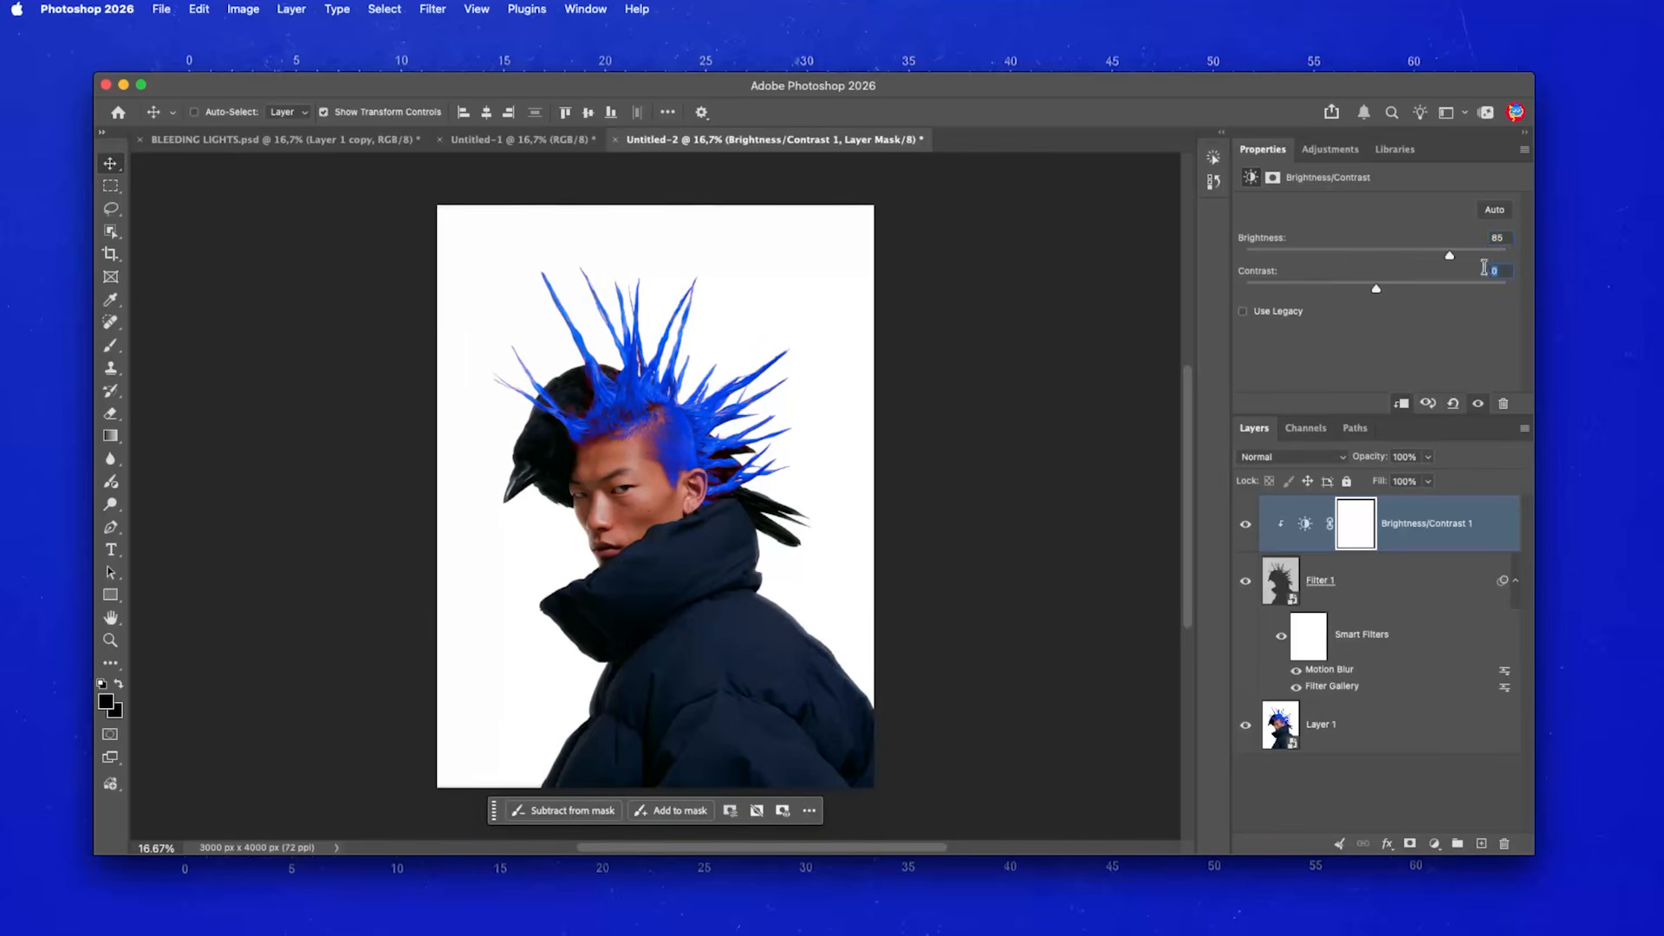
text(55)
click(1365, 733)
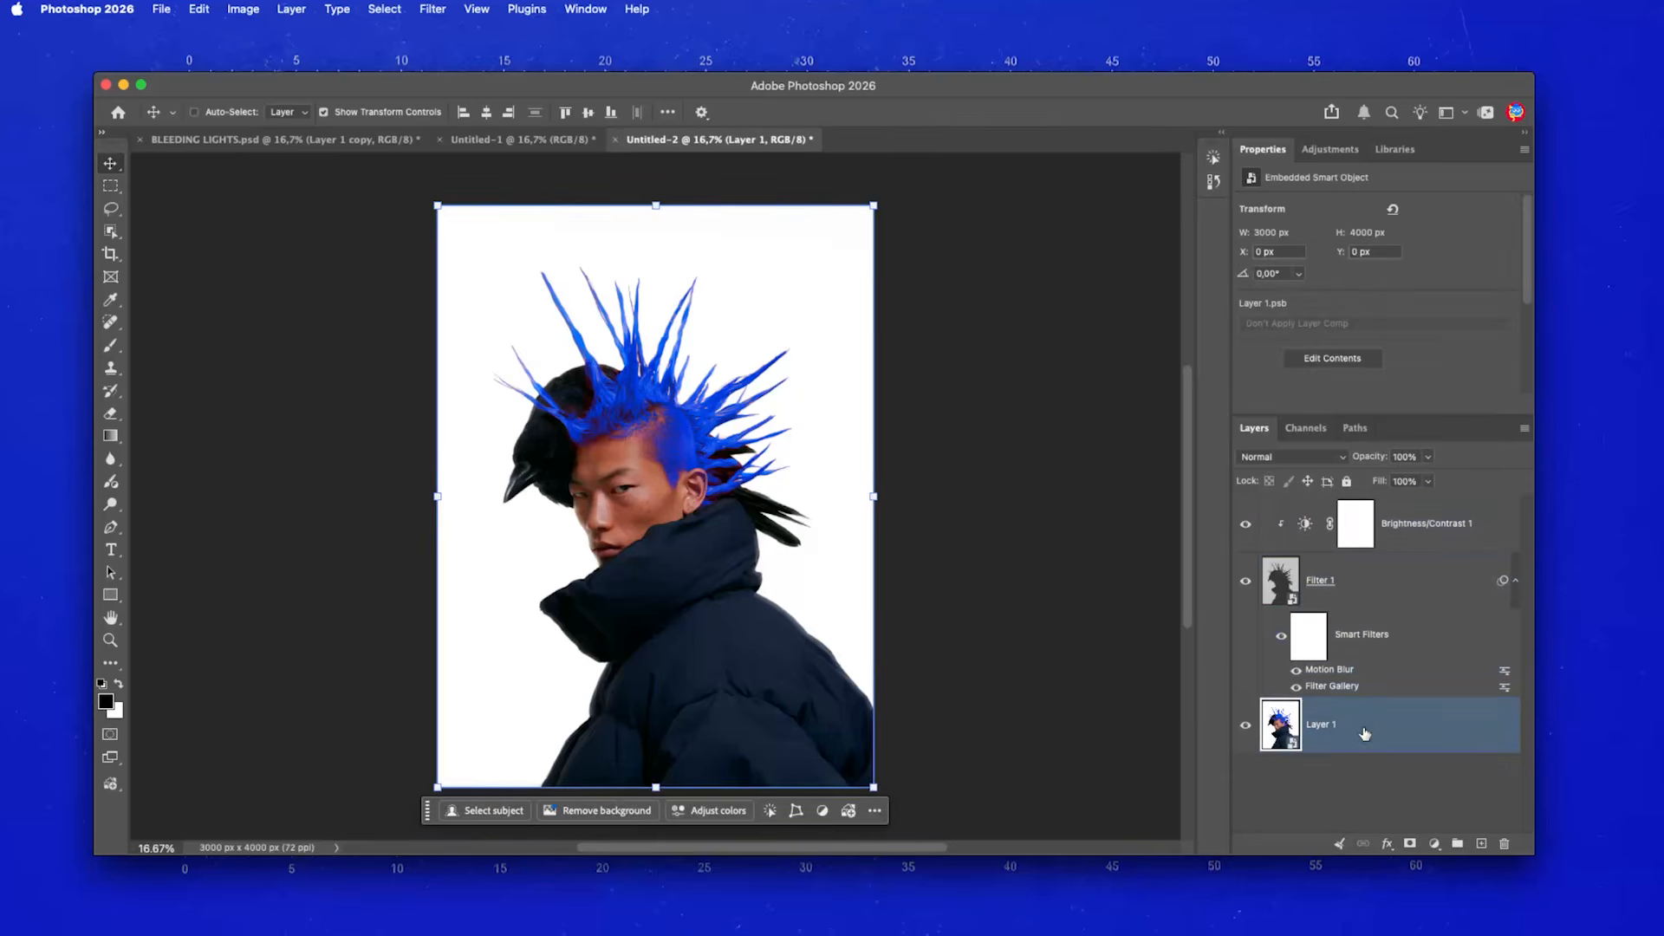
- Duplicate Layer 1, move the copy to the top, and name it 'Filter 2'
key(super+j)
drag(1365, 733, 1356, 517)
click(1343, 523)
double_click(1340, 523)
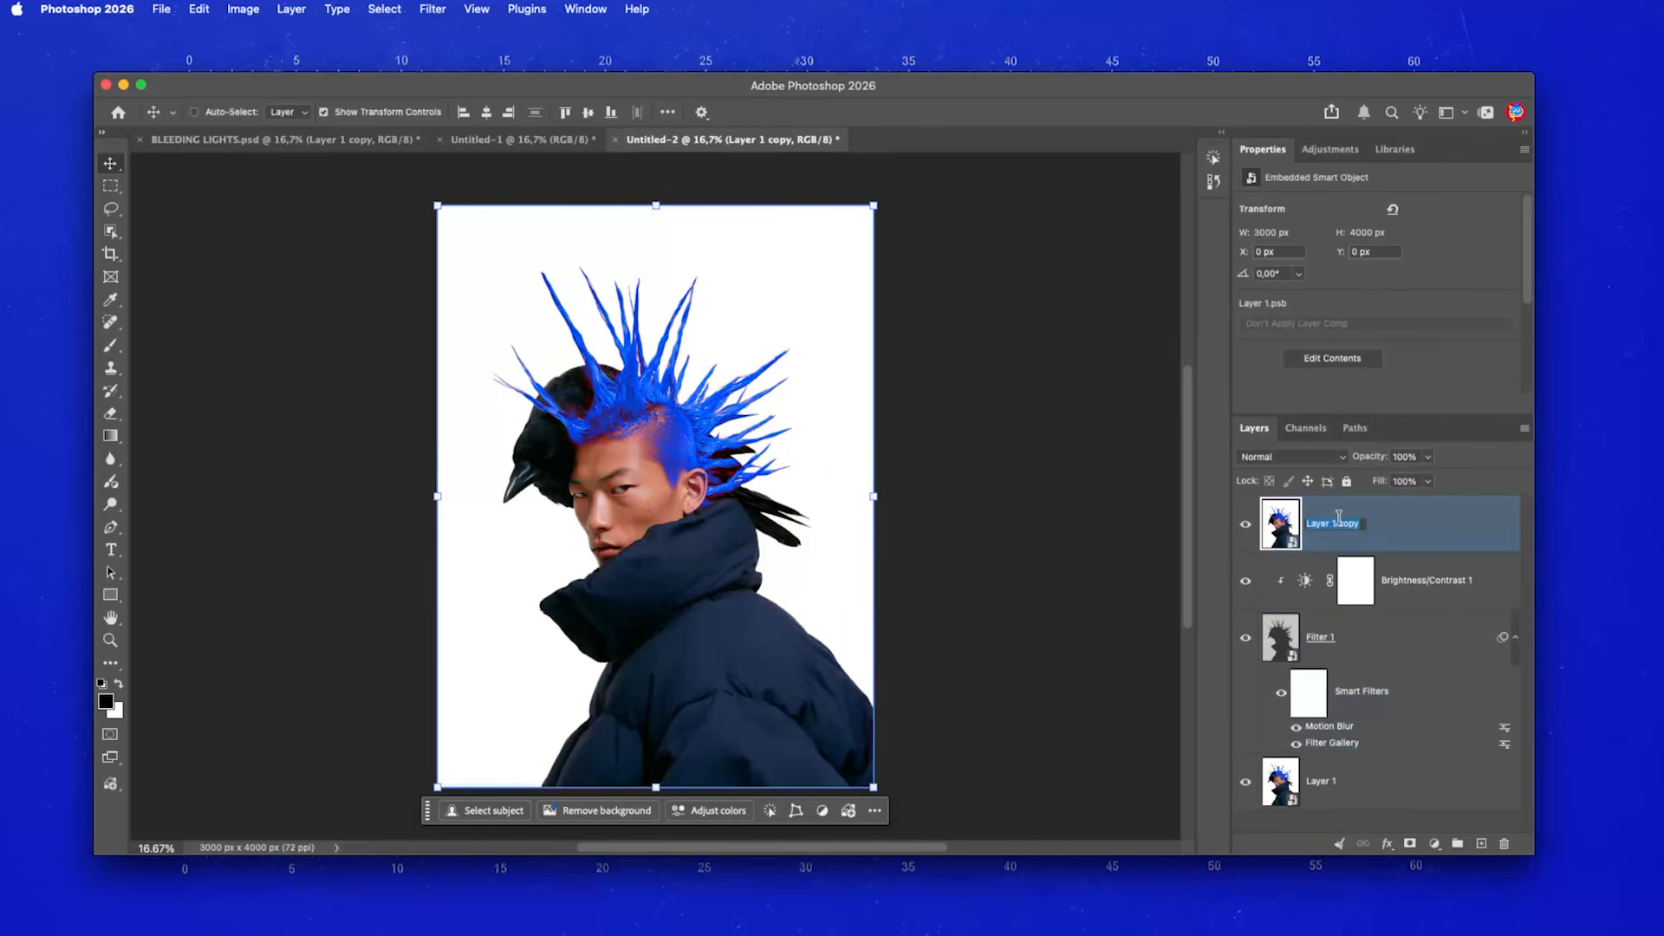
text(Filter 2)
key(Return)
- Apply a 17-pixel Gaussian Blur to Filter 2
click(433, 9)
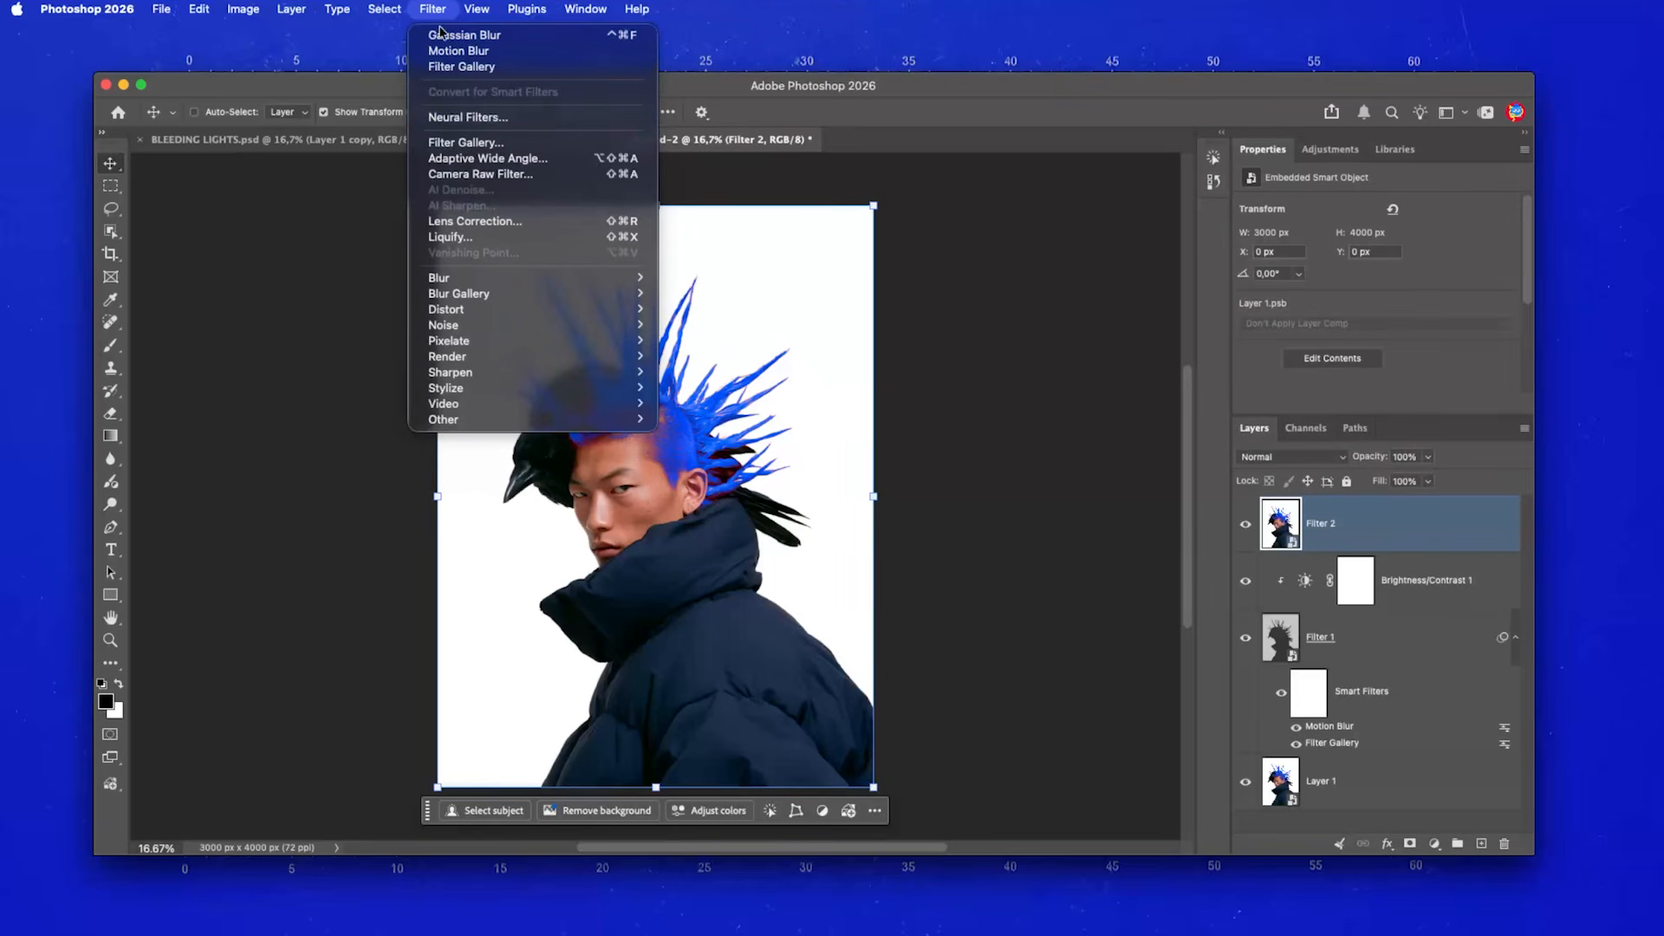
mouse_move(451, 279)
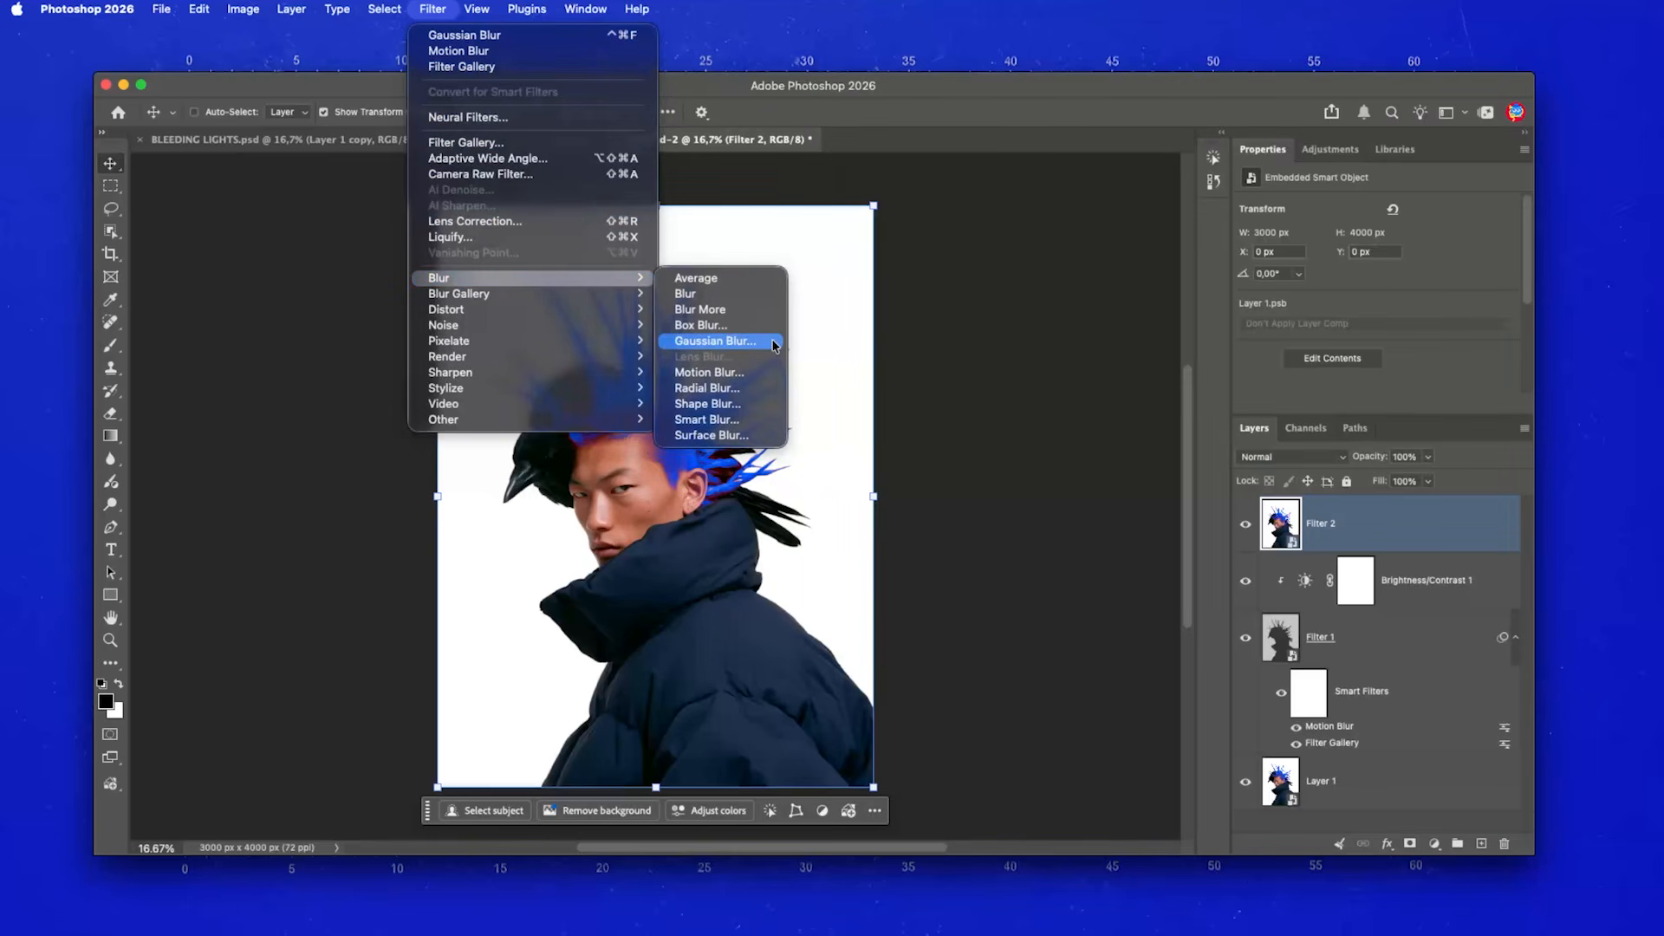
click(715, 341)
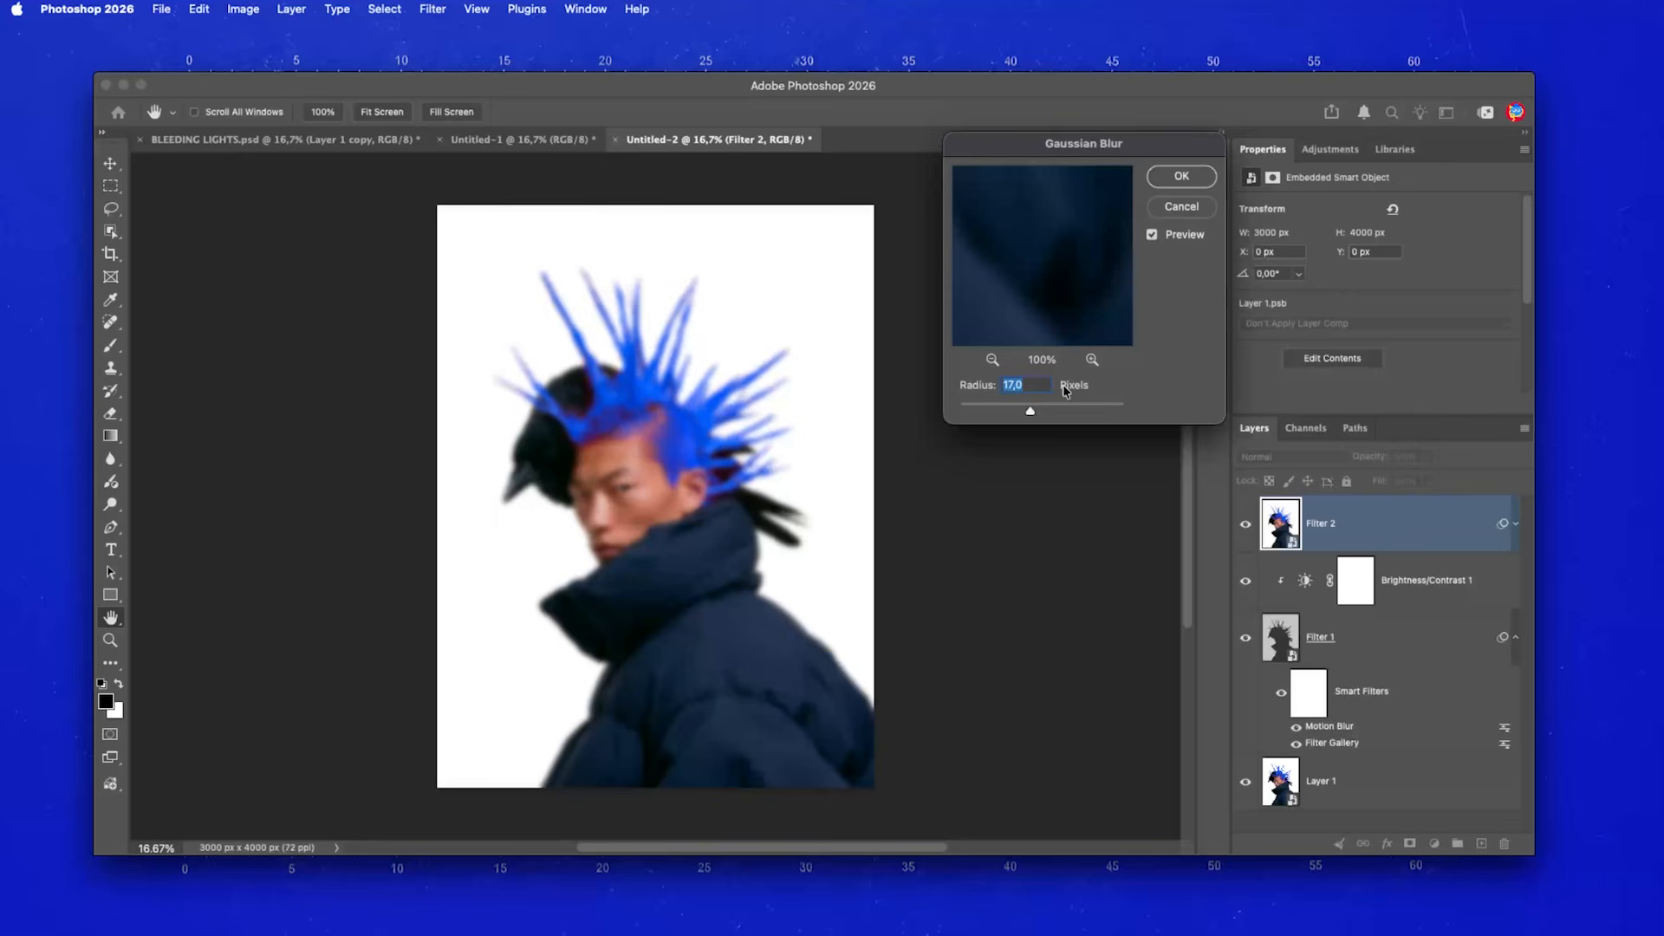
click(1176, 183)
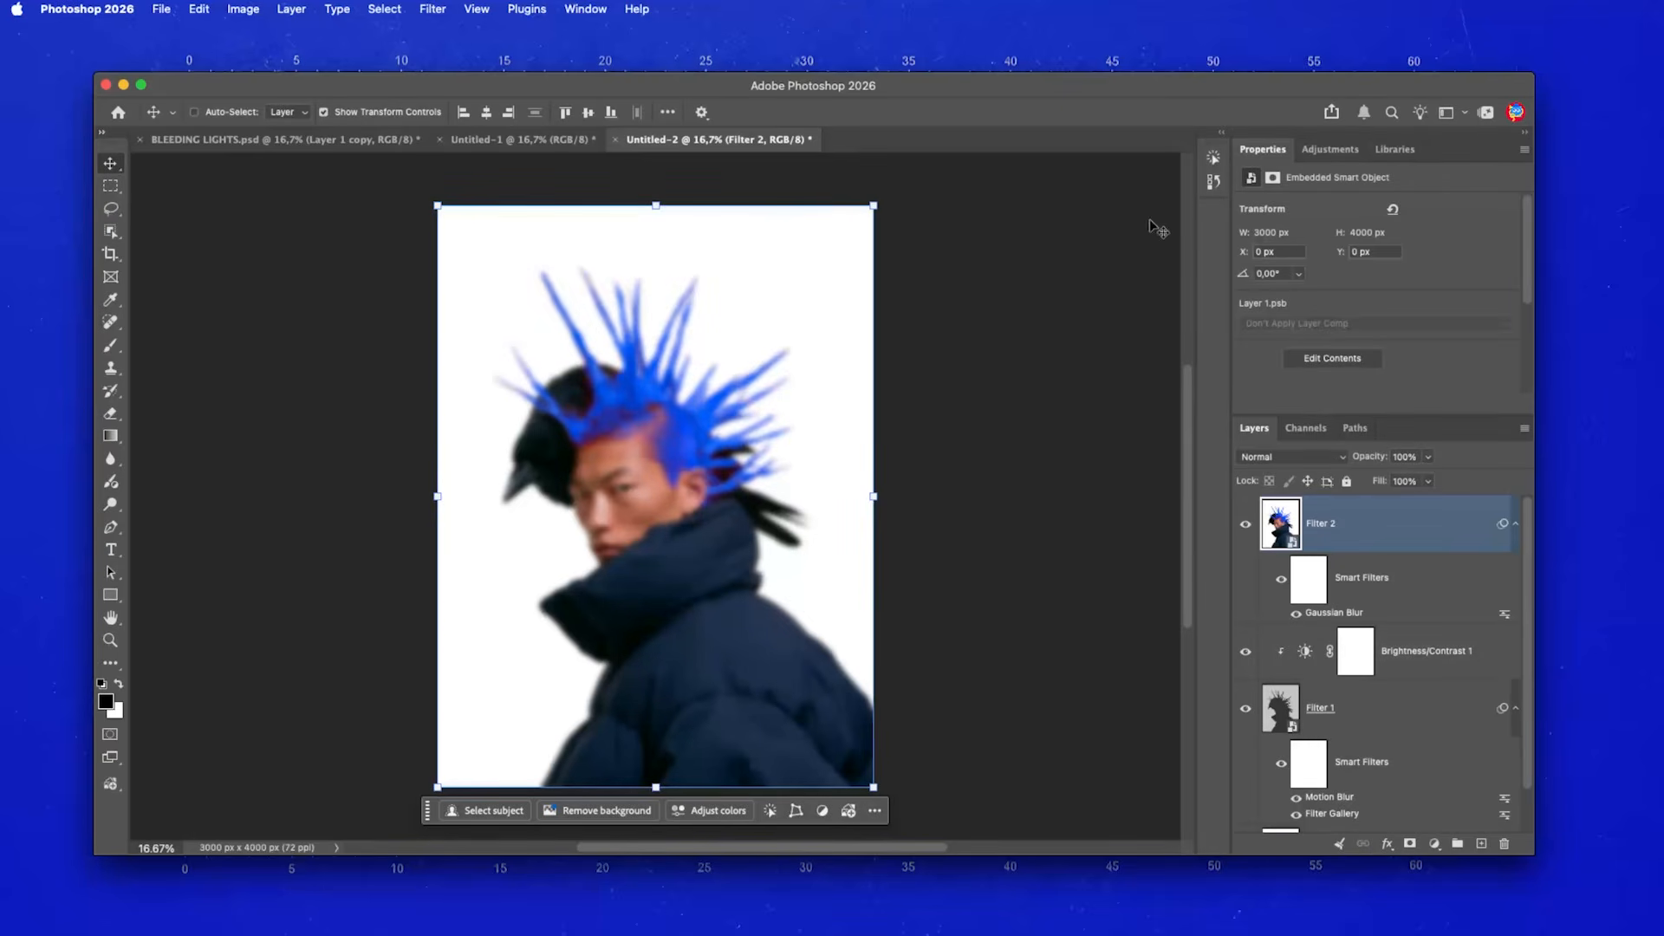
- Blend Filter 2 in Linear Light at 50% opacity
click(1285, 456)
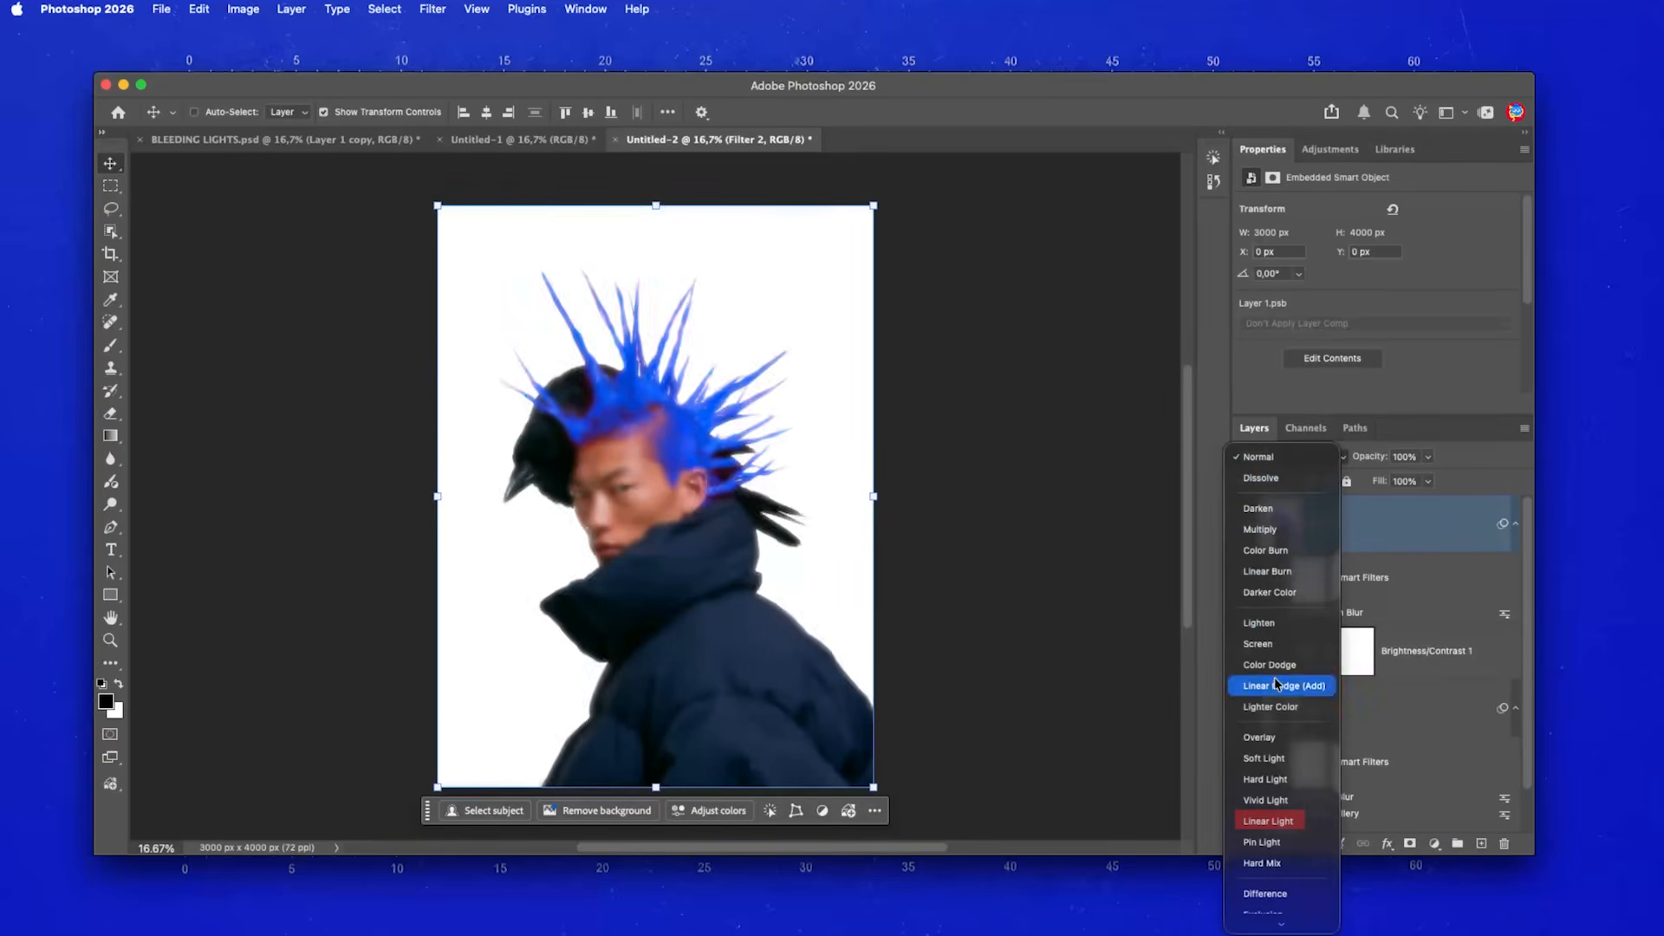
click(1266, 820)
click(1398, 456)
text(50)
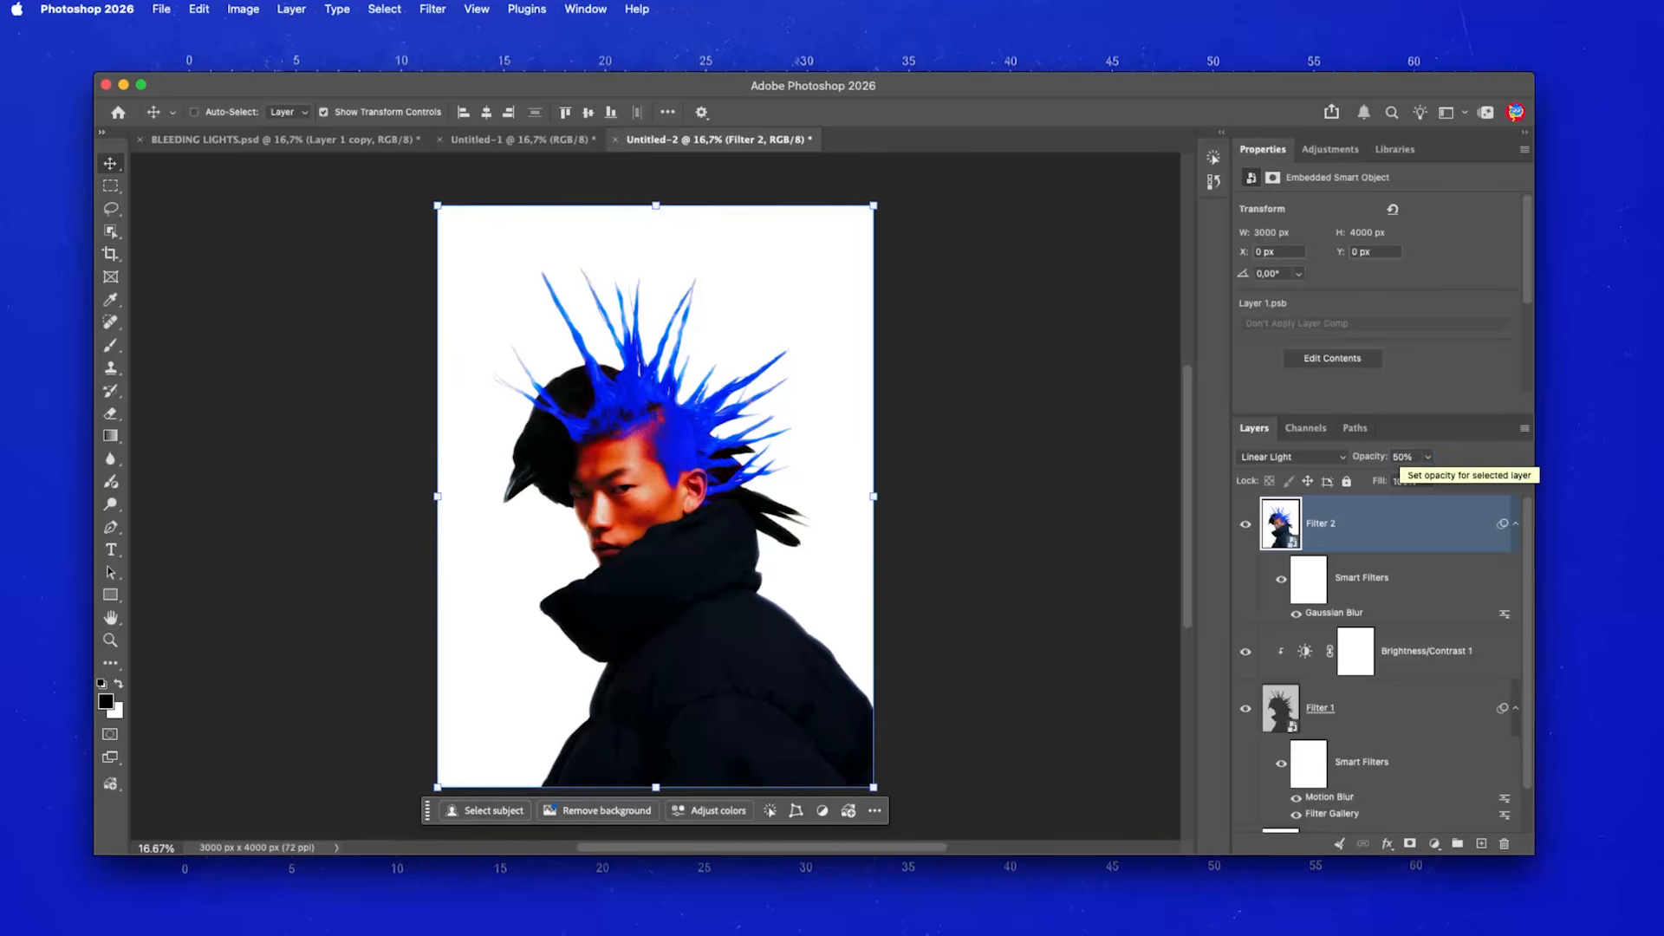
click(1331, 150)
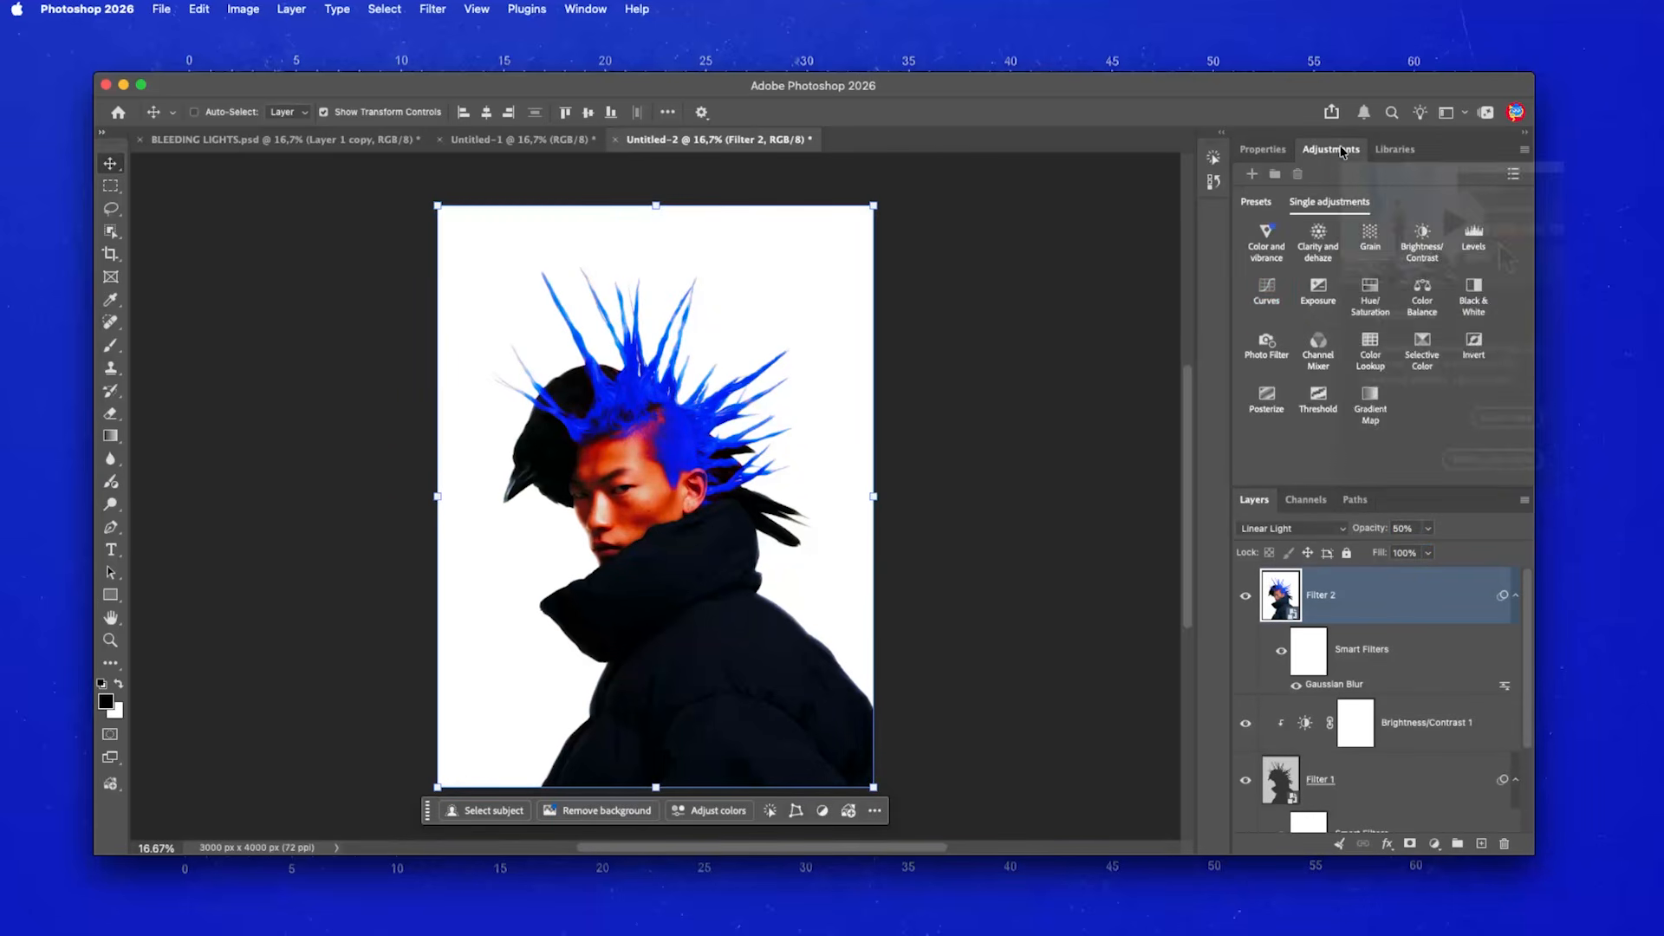
- Add a Curves adjustment layer clipped to Filter 2
click(1267, 296)
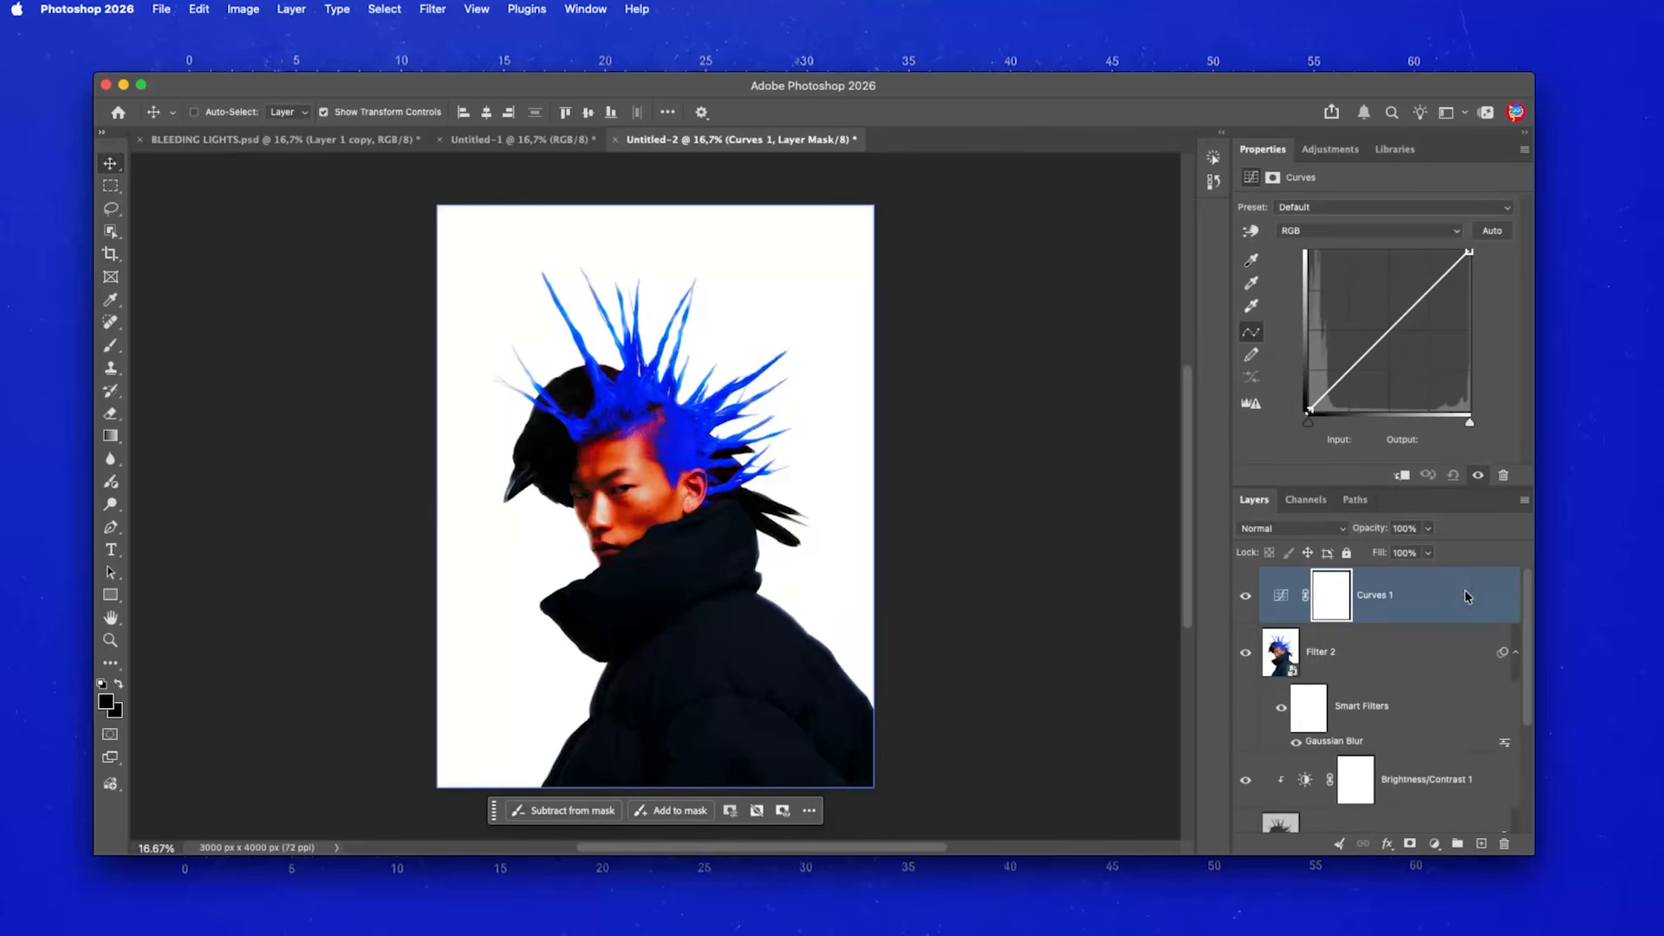
right_click(1465, 592)
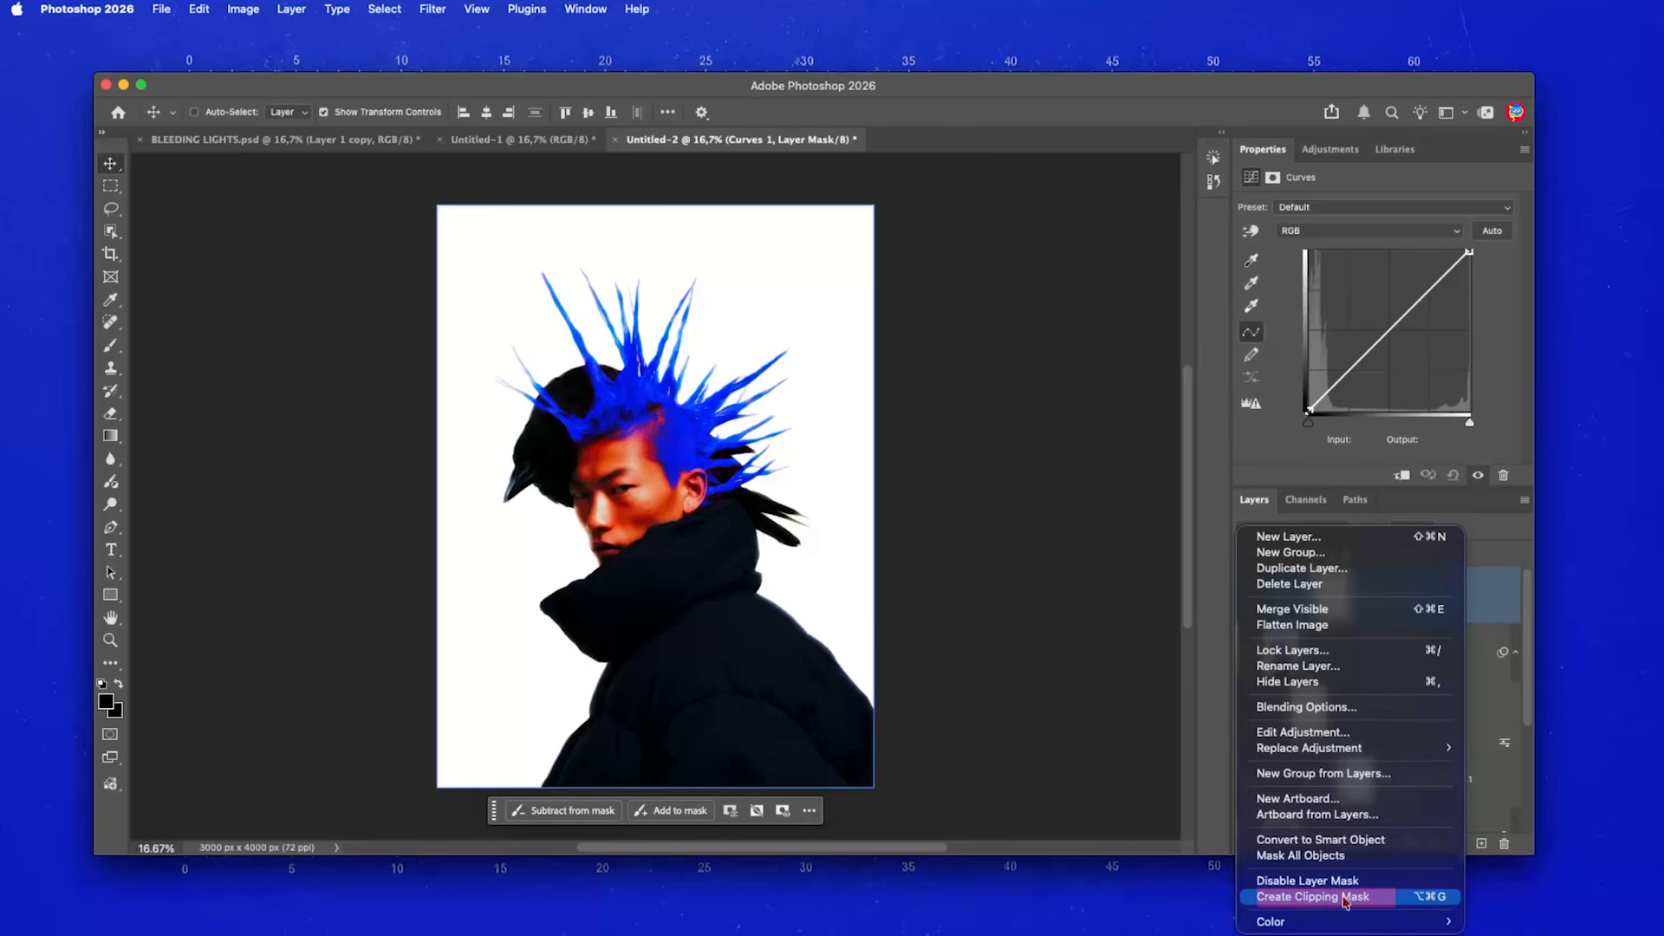
click(1382, 900)
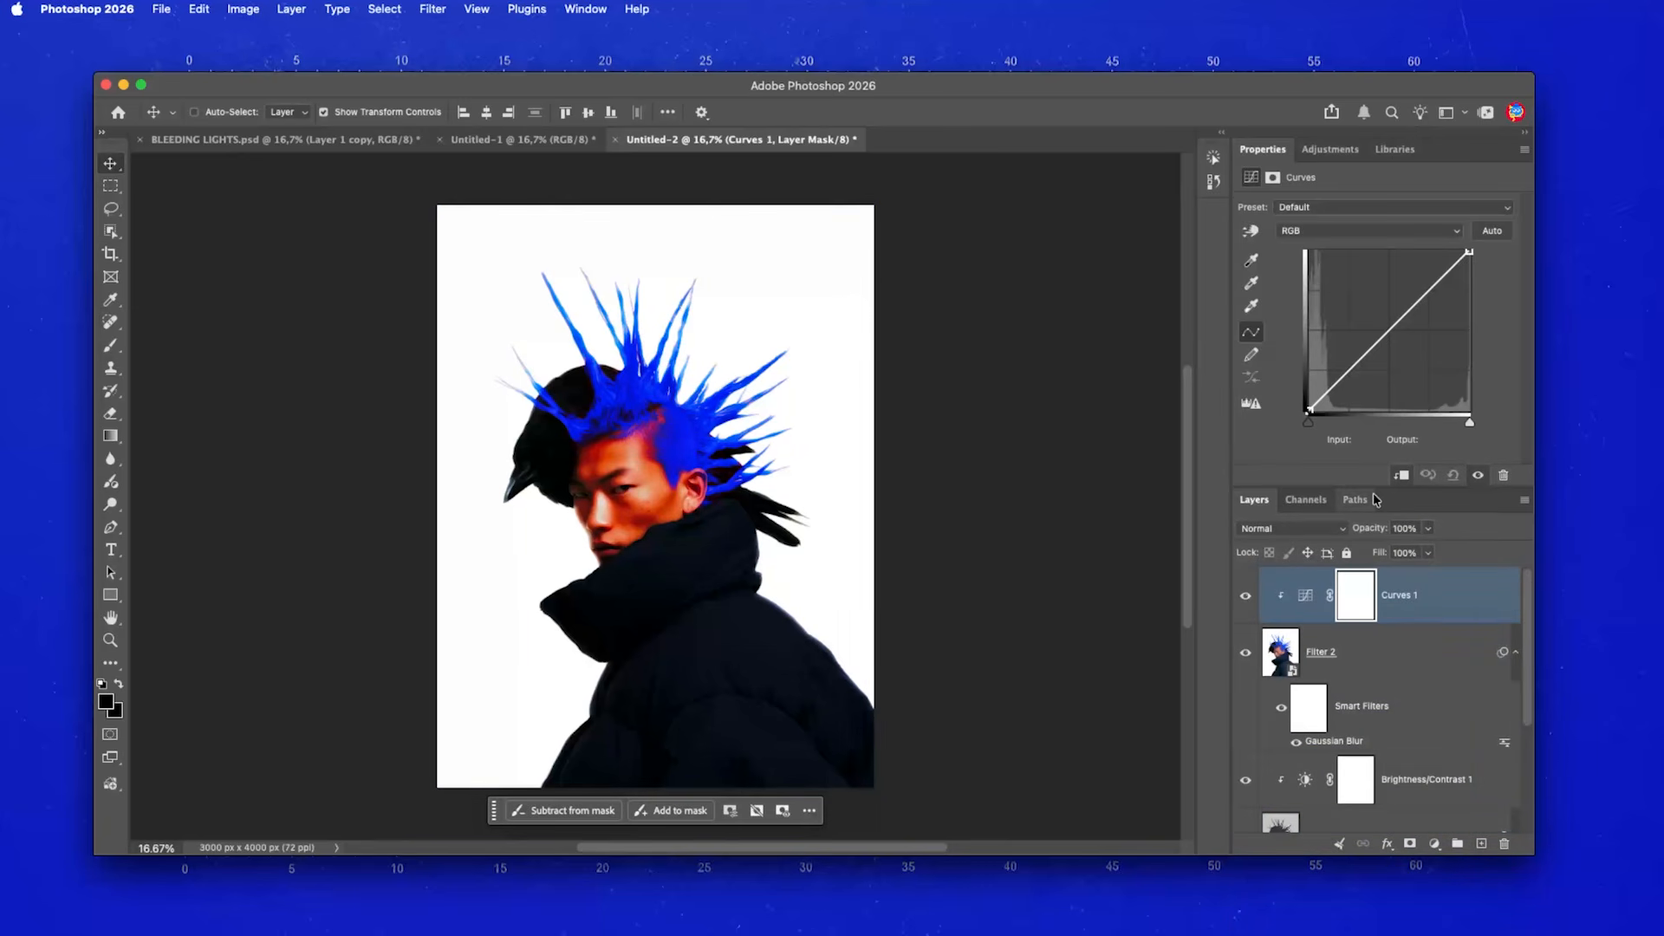
- Raise three curve points into a brightening S-curve, lower point at 53/72, then open BLEEDING LIGHTS.psd
click(1388, 332)
click(1347, 371)
click(1427, 293)
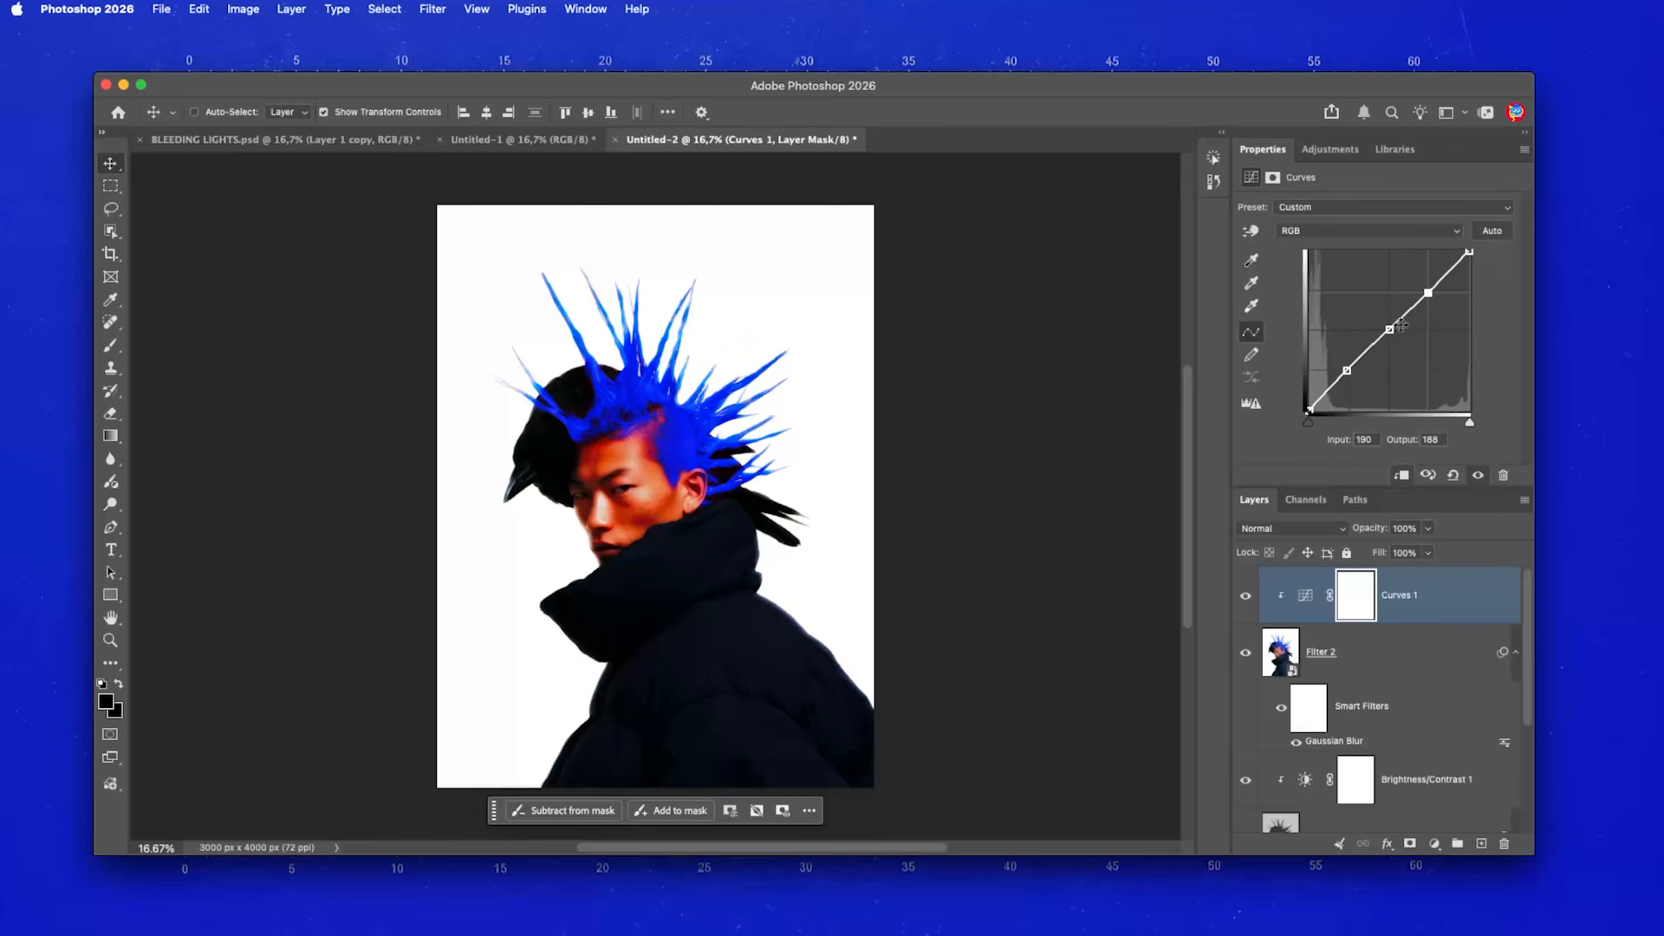
drag(1389, 330, 1423, 281)
mouse_move(1347, 371)
mouse_down()
mouse_move(1372, 316)
mouse_move(1425, 285)
mouse_move(1345, 367)
mouse_up()
drag(1426, 285, 1428, 284)
drag(1344, 367, 1343, 365)
click(1245, 595)
click(1246, 594)
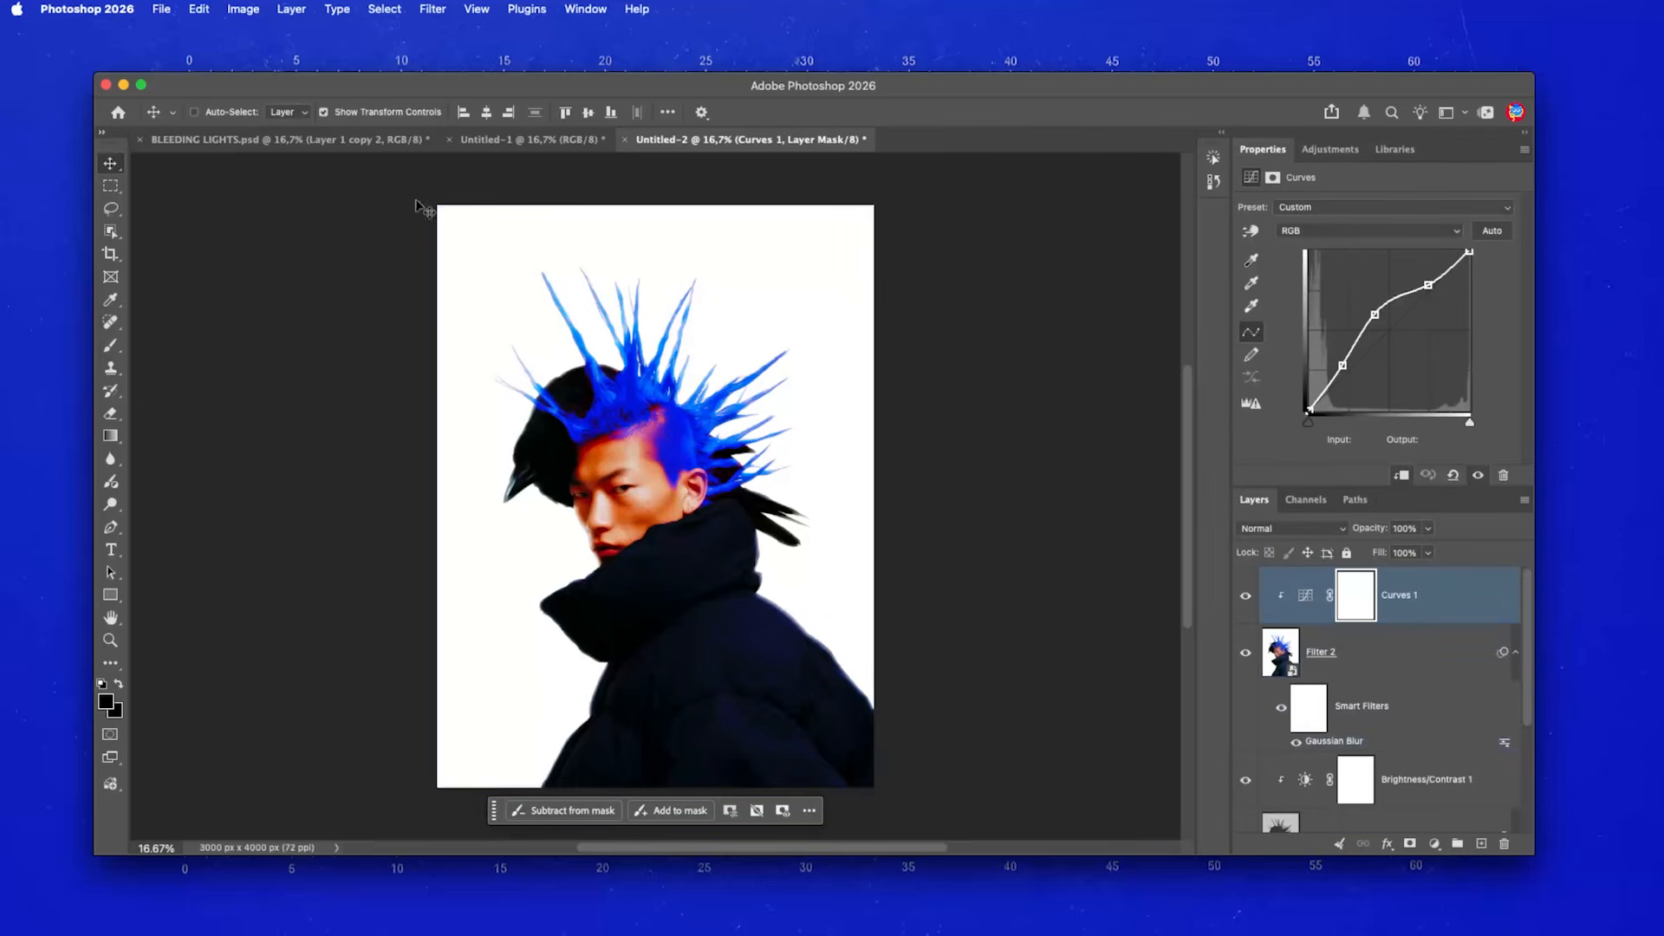
click(358, 140)
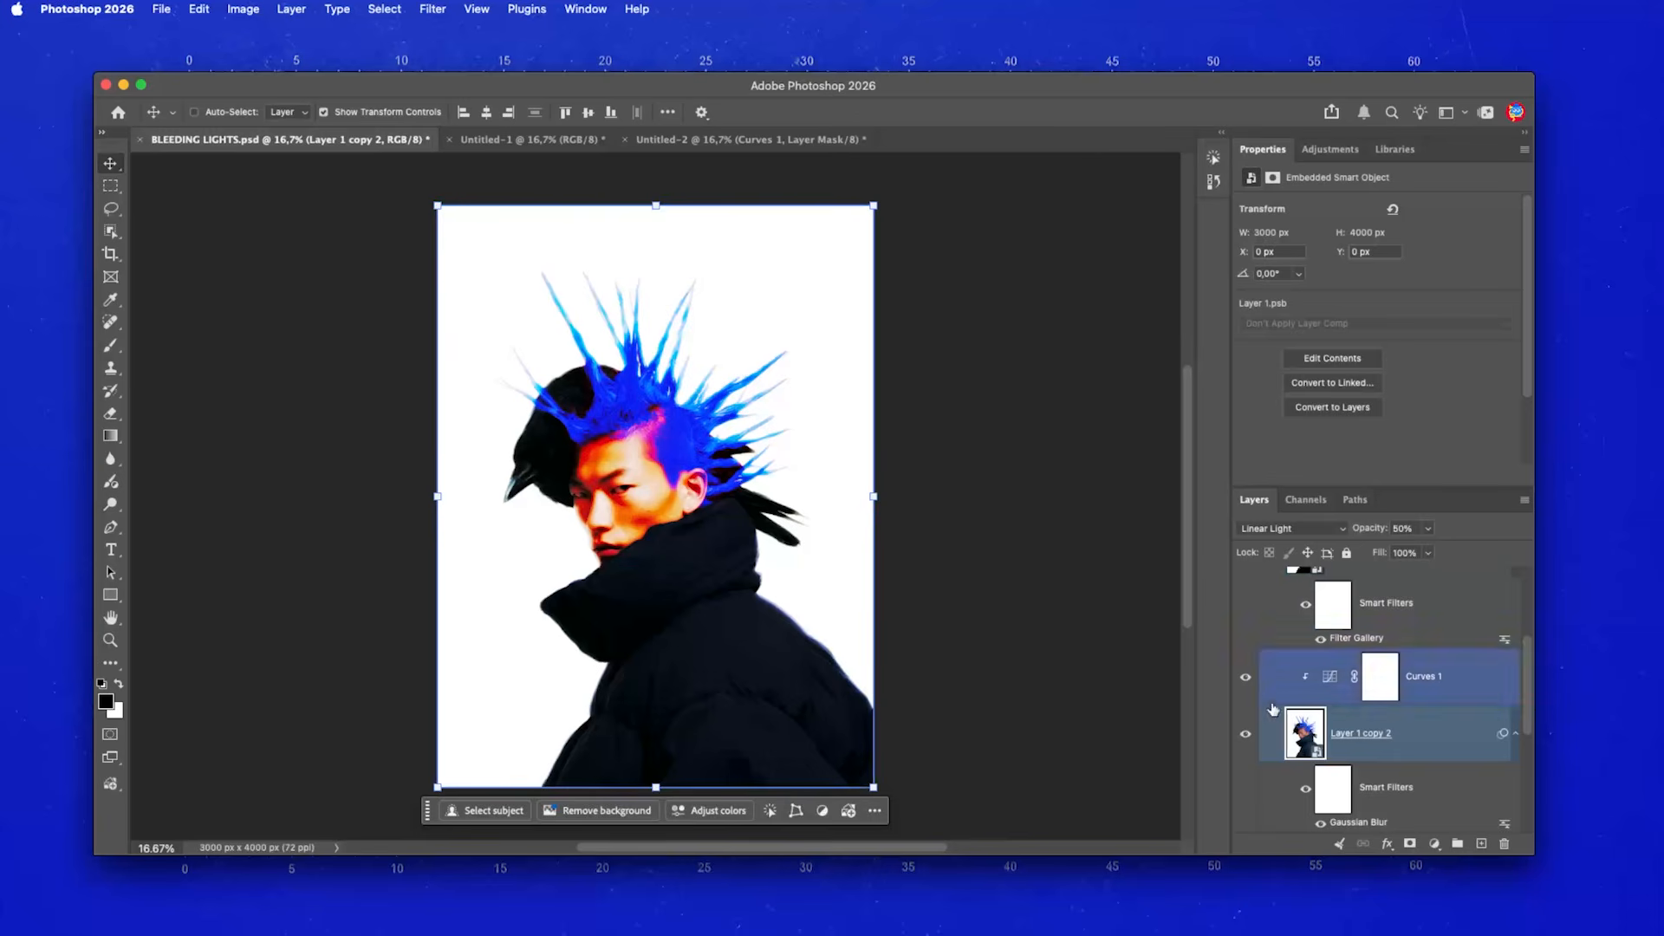
- Trial Gaussian Blur radii on the reference Layer 1 copy 2, then return to Untitled-2
double_click(1358, 821)
mouse_move(1021, 411)
mouse_down()
mouse_move(910, 401)
mouse_move(1030, 411)
mouse_up()
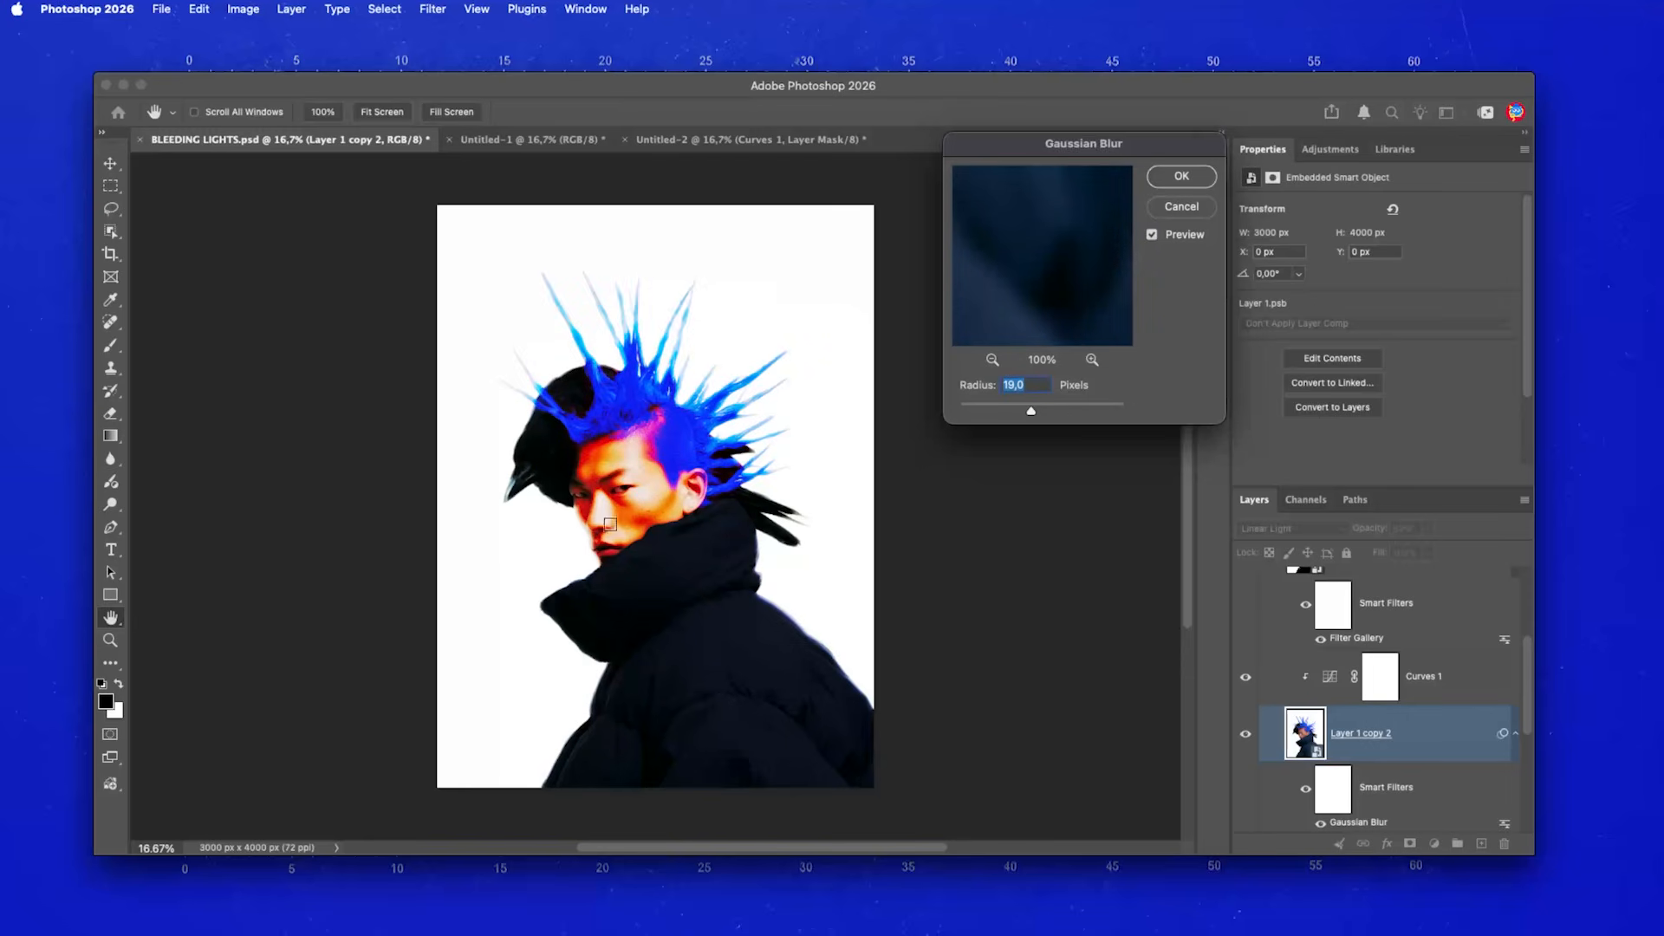
drag(1044, 414, 1116, 414)
key(Return)
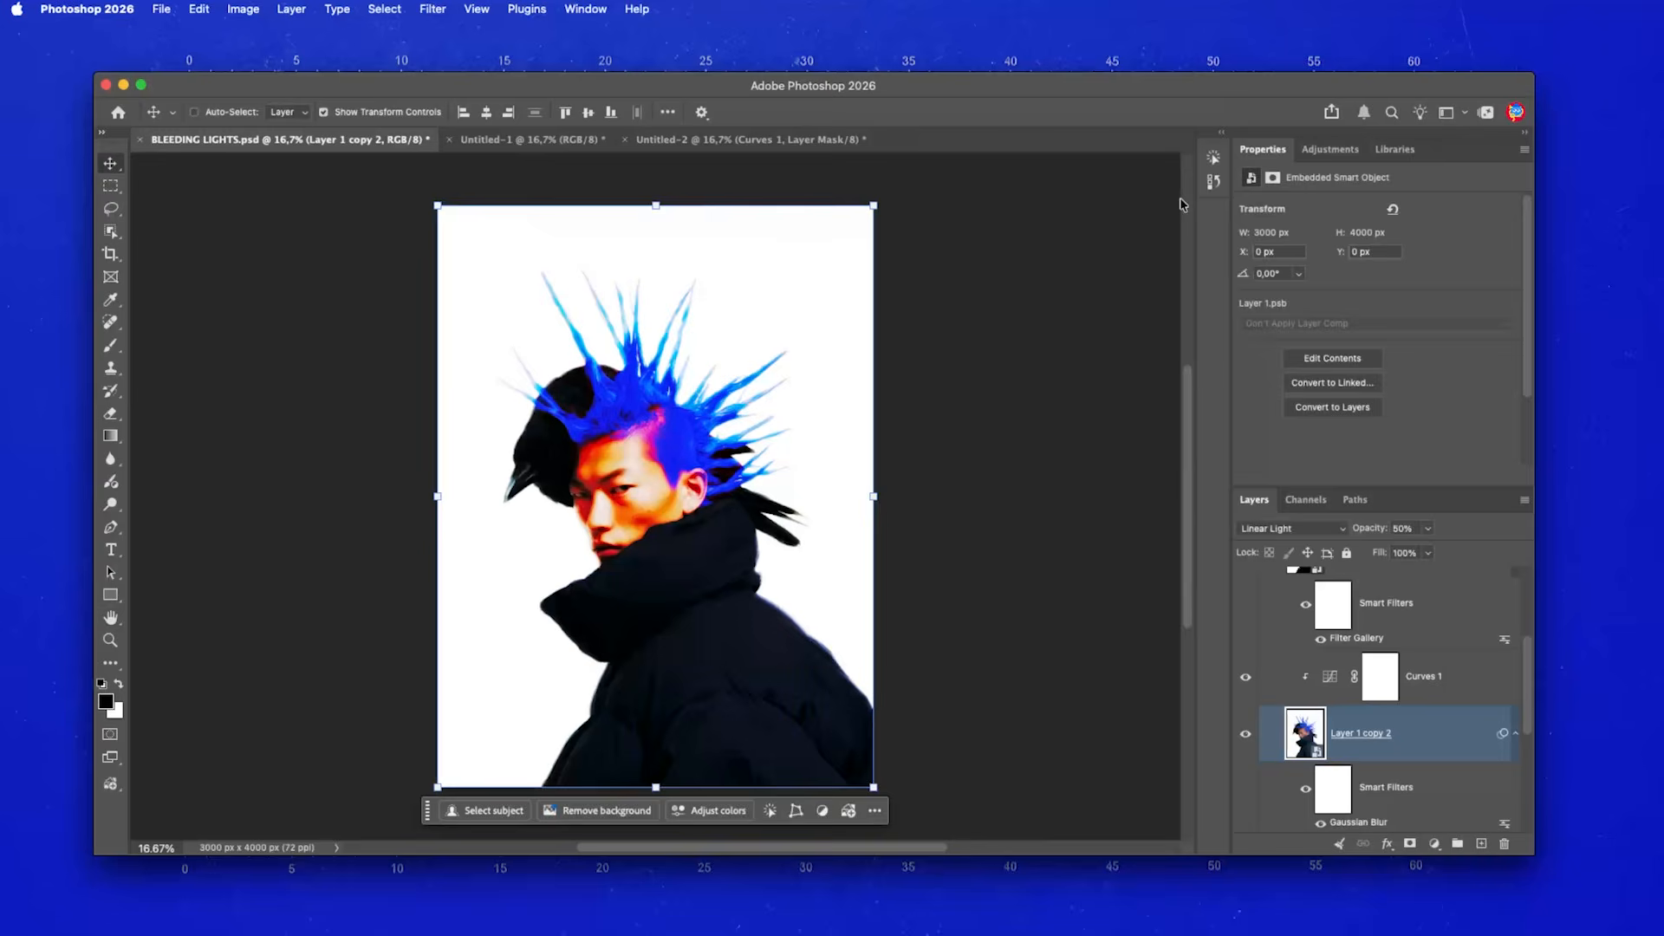
click(815, 139)
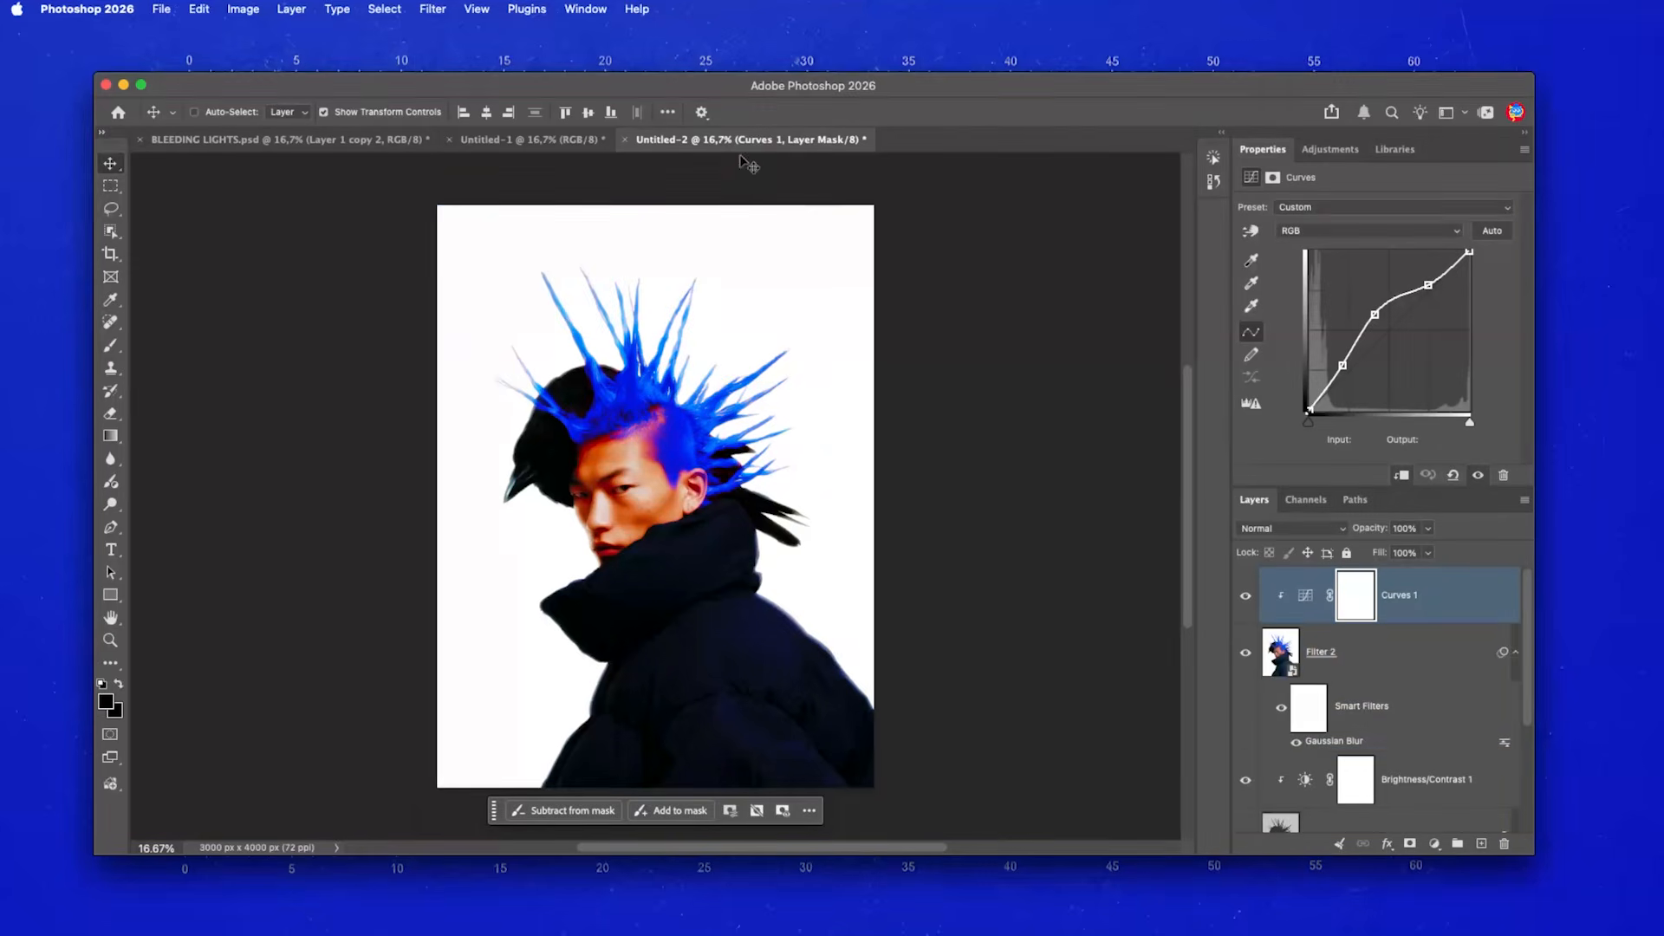
- Duplicate Layer 1 to the top of the stack as 'Filter 3' and open the Filter menu
scroll(1402, 735, down, 3)
click(1356, 806)
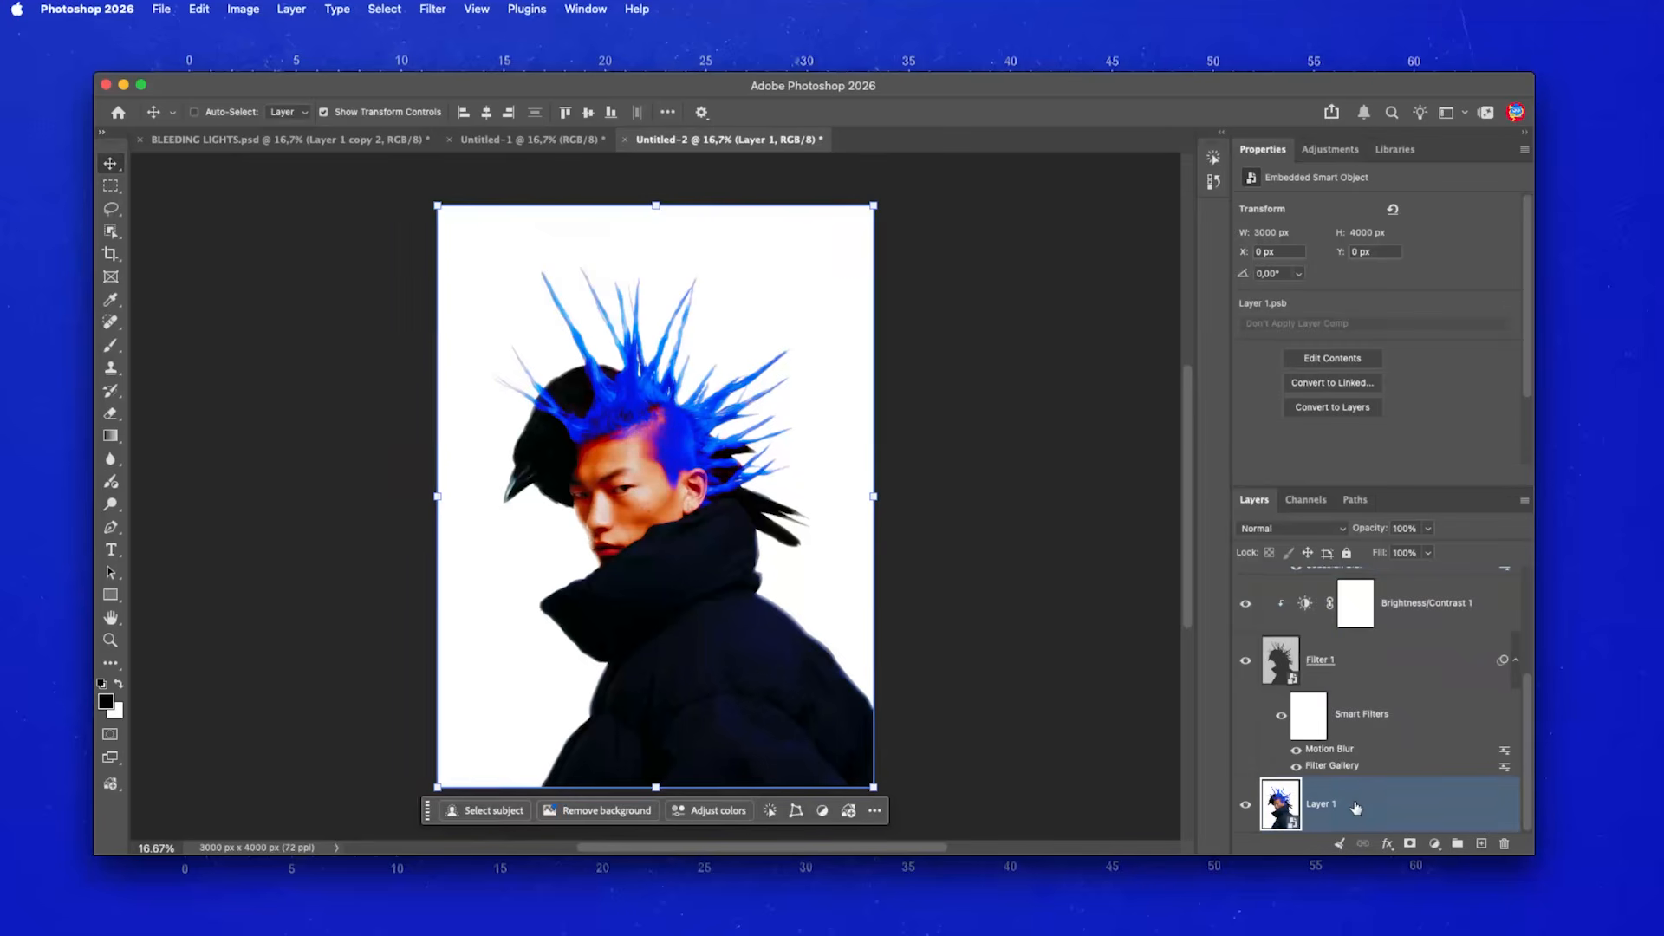
key(super+j)
drag(1365, 804, 1368, 565)
double_click(1343, 593)
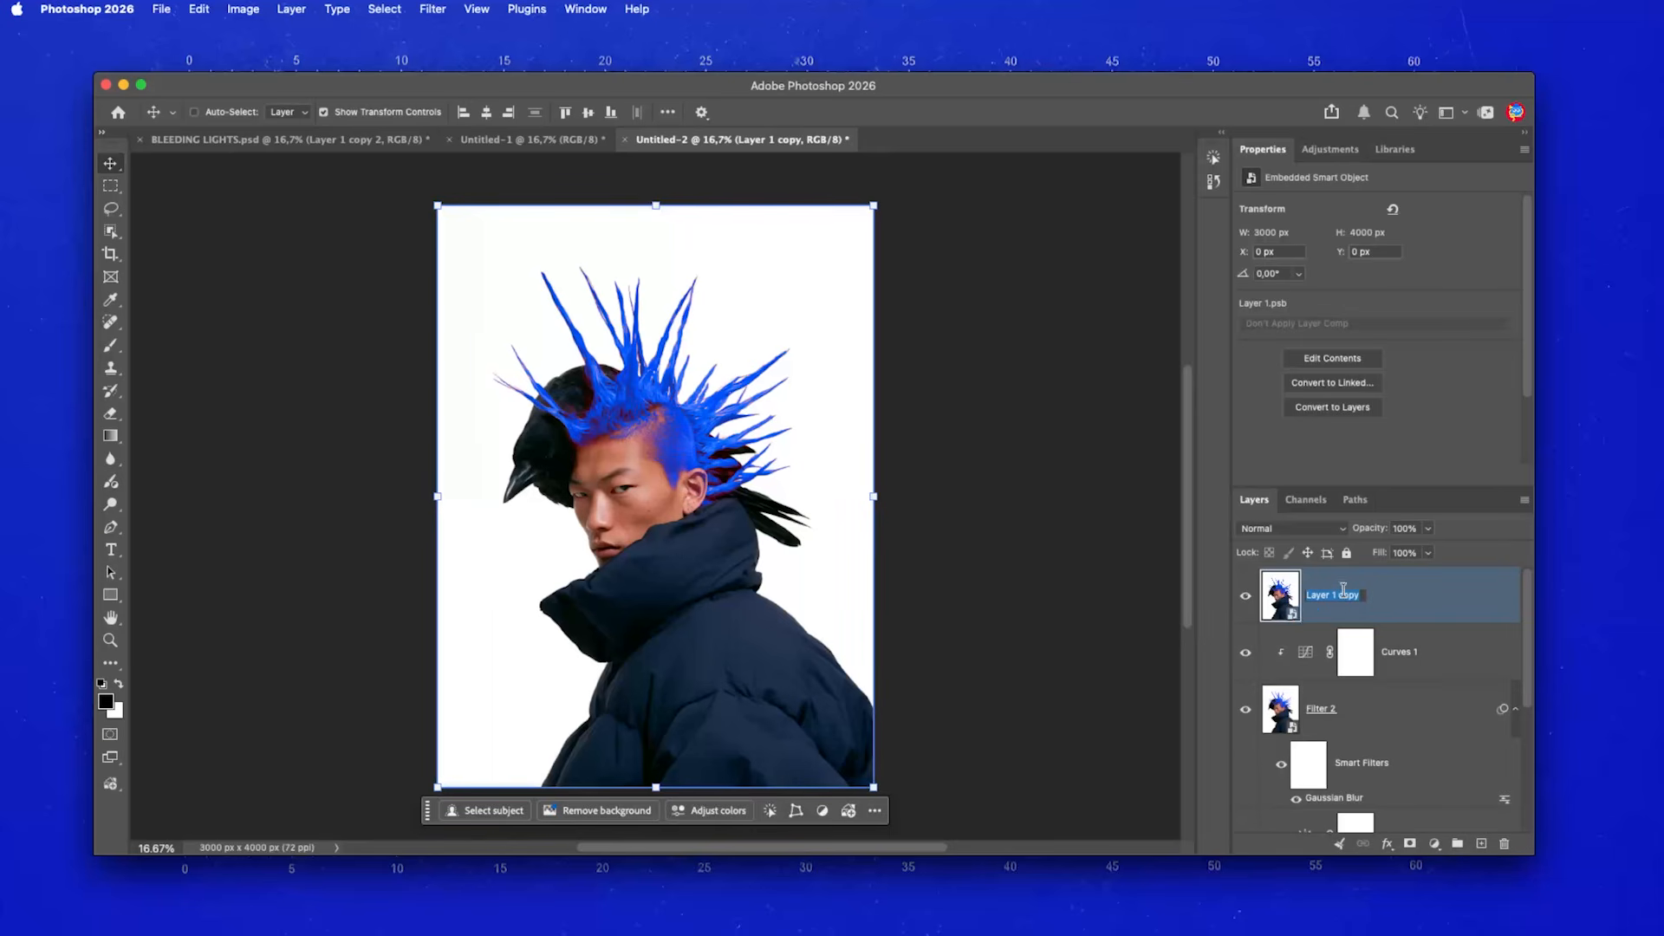
text(Filter 3)
key(Return)
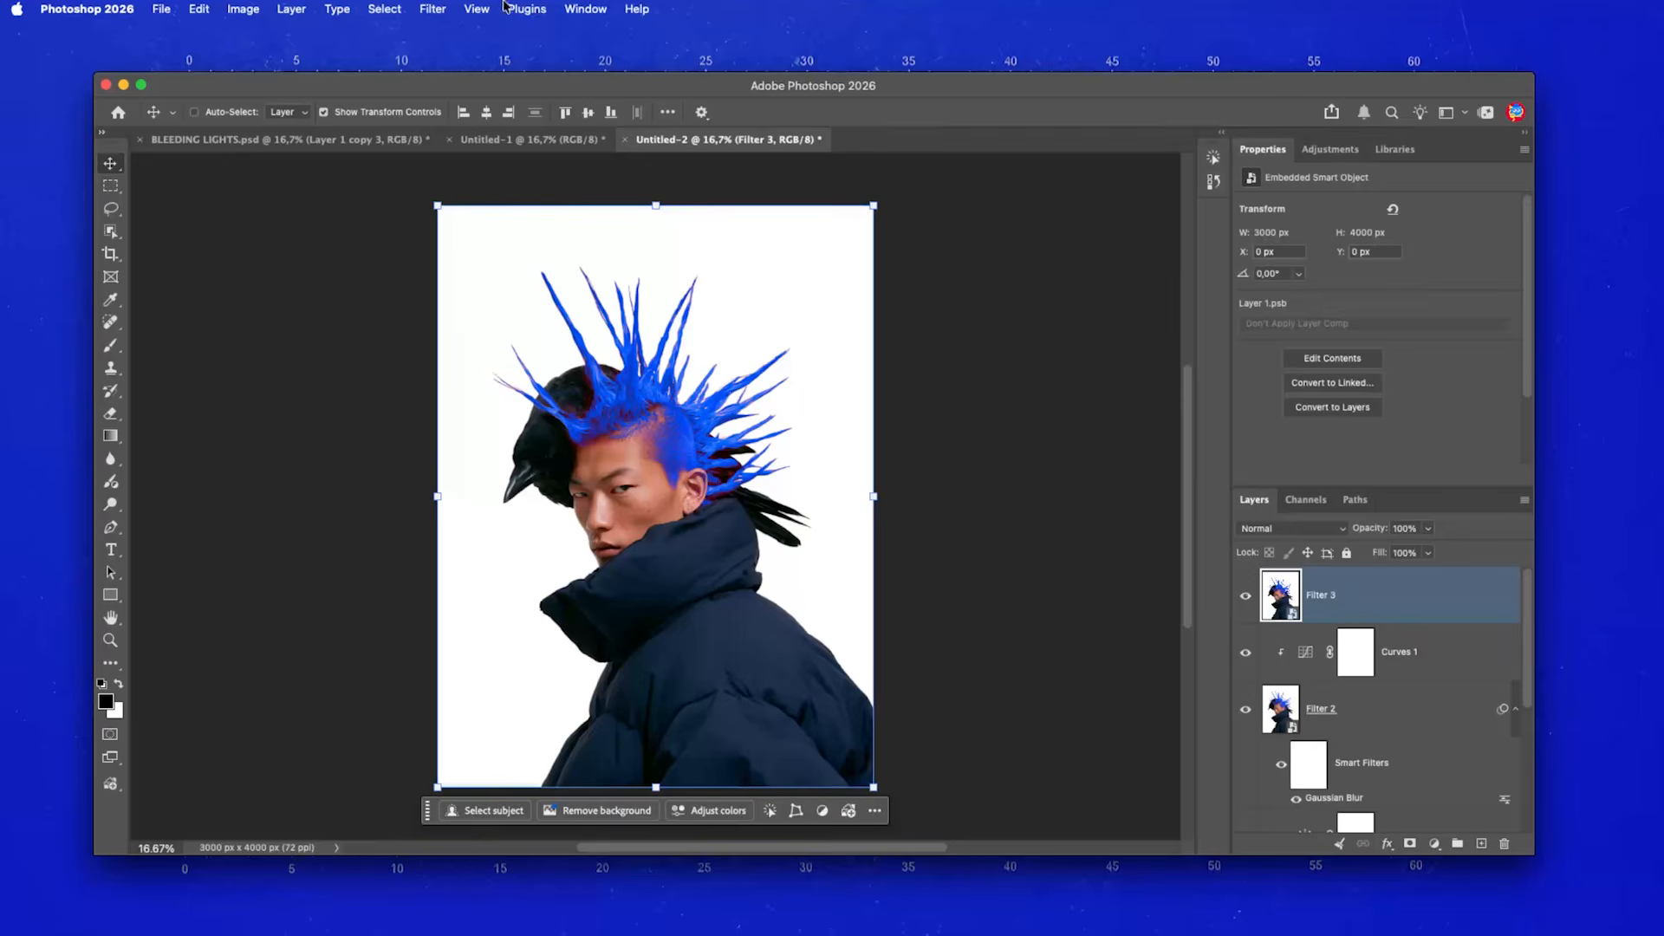
click(425, 10)
- Apply the Filter Gallery's Torn Edges filter to Filter 3
click(464, 141)
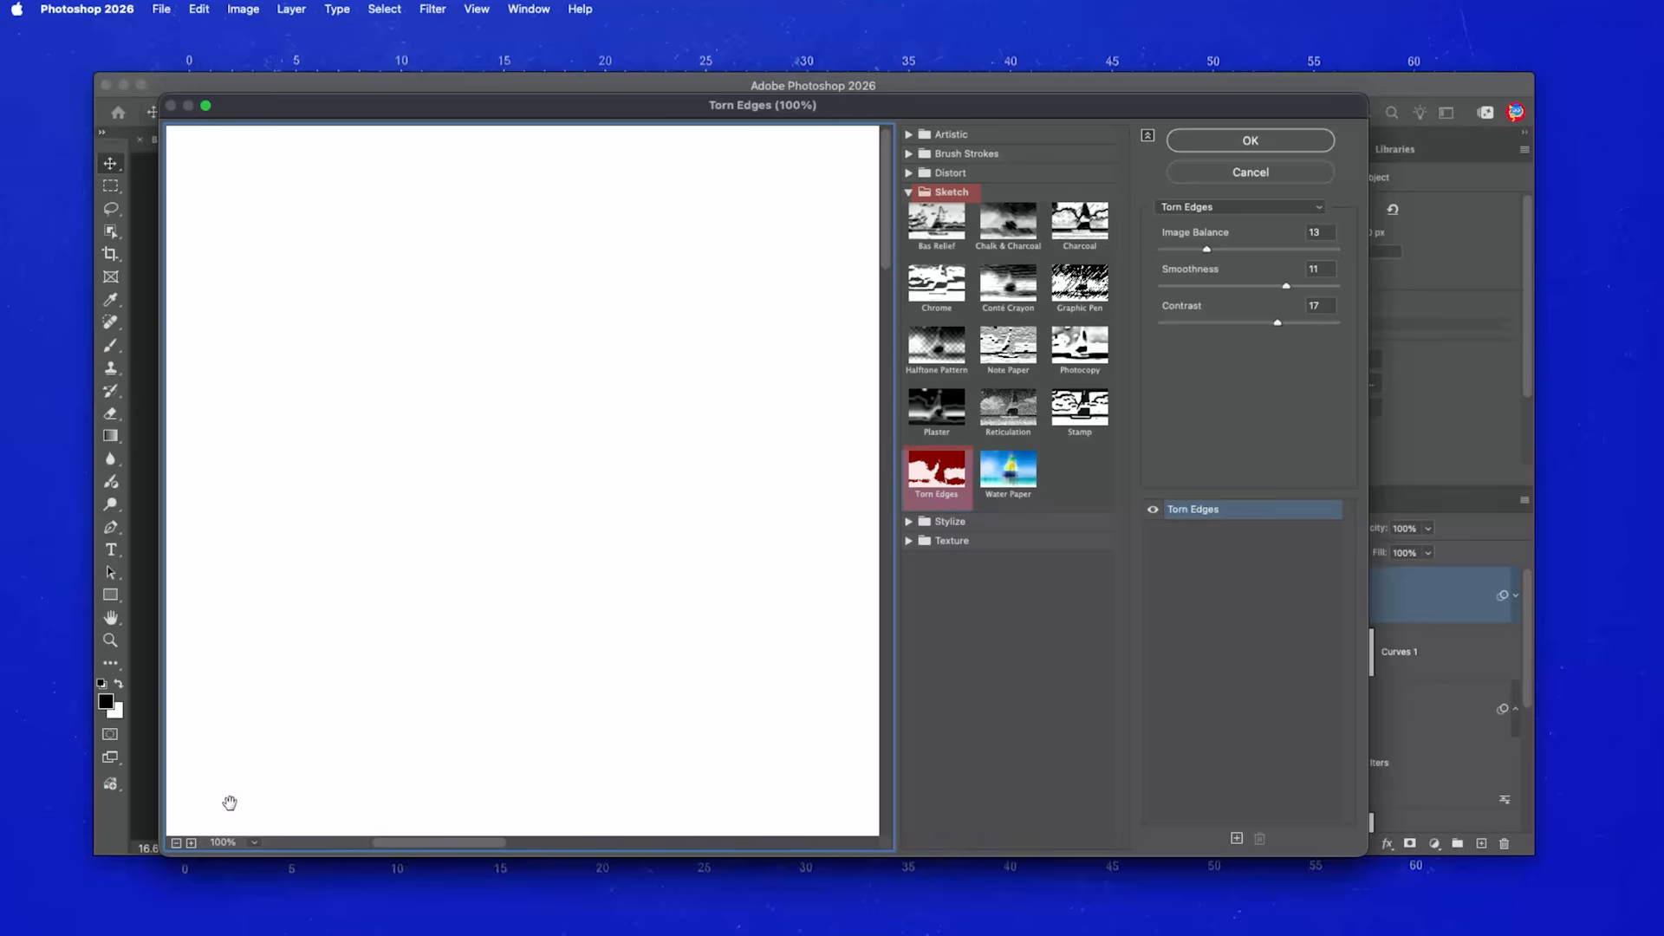
click(176, 843)
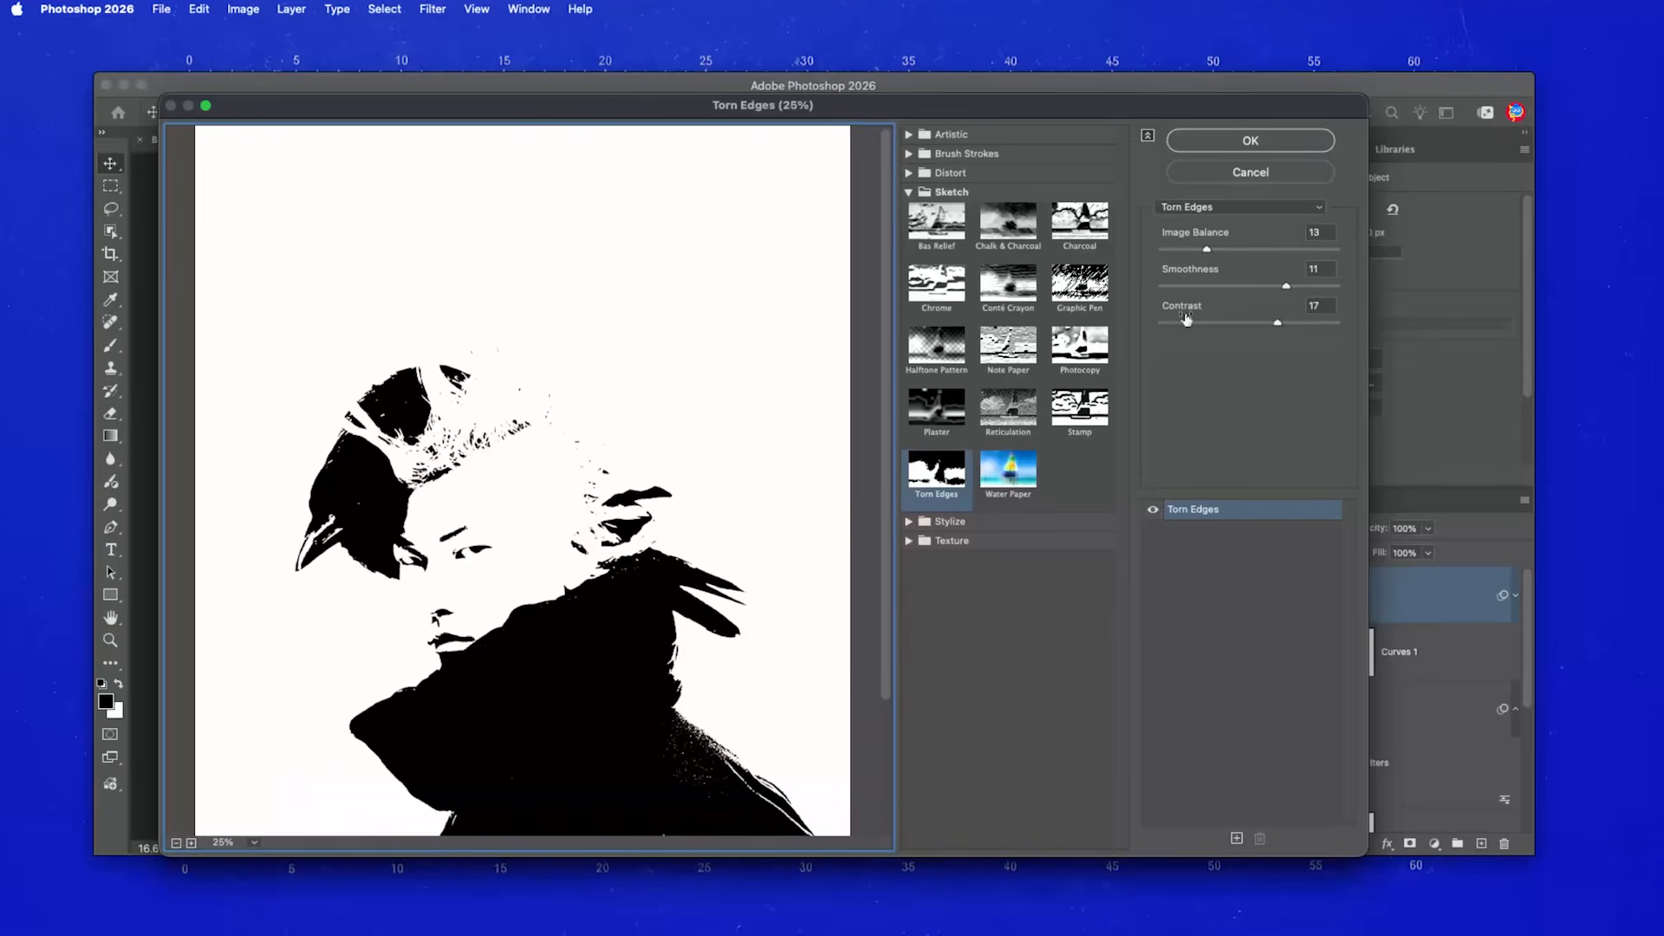
click(1324, 230)
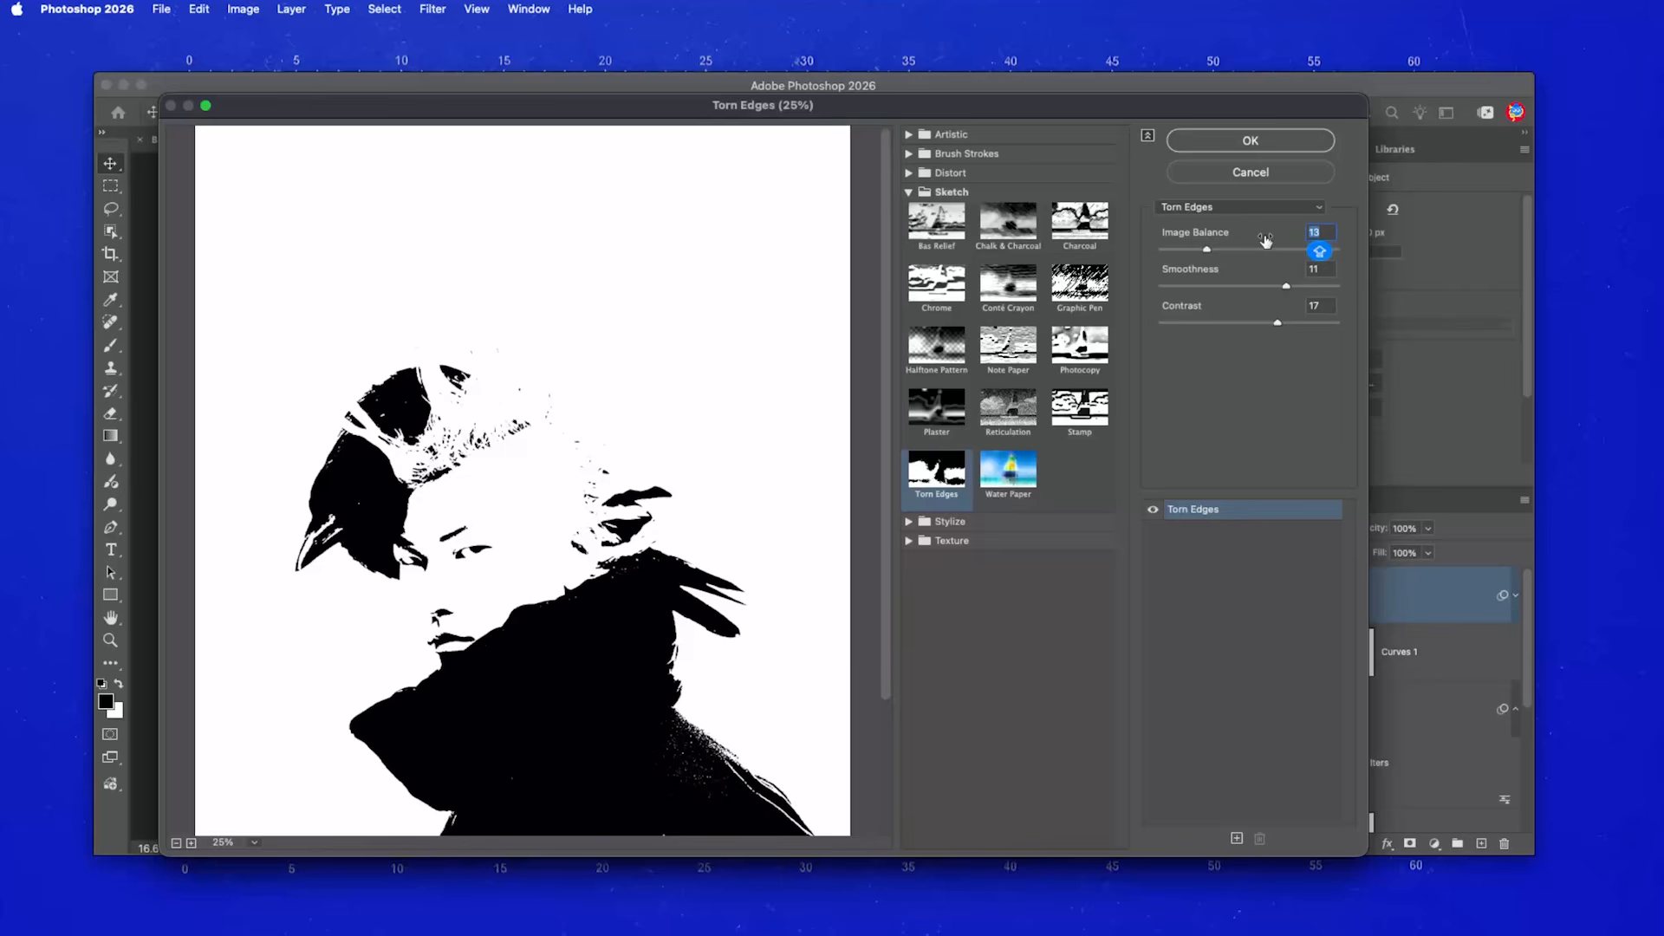
shift+click(1324, 269)
shift+click(1325, 305)
click(1275, 147)
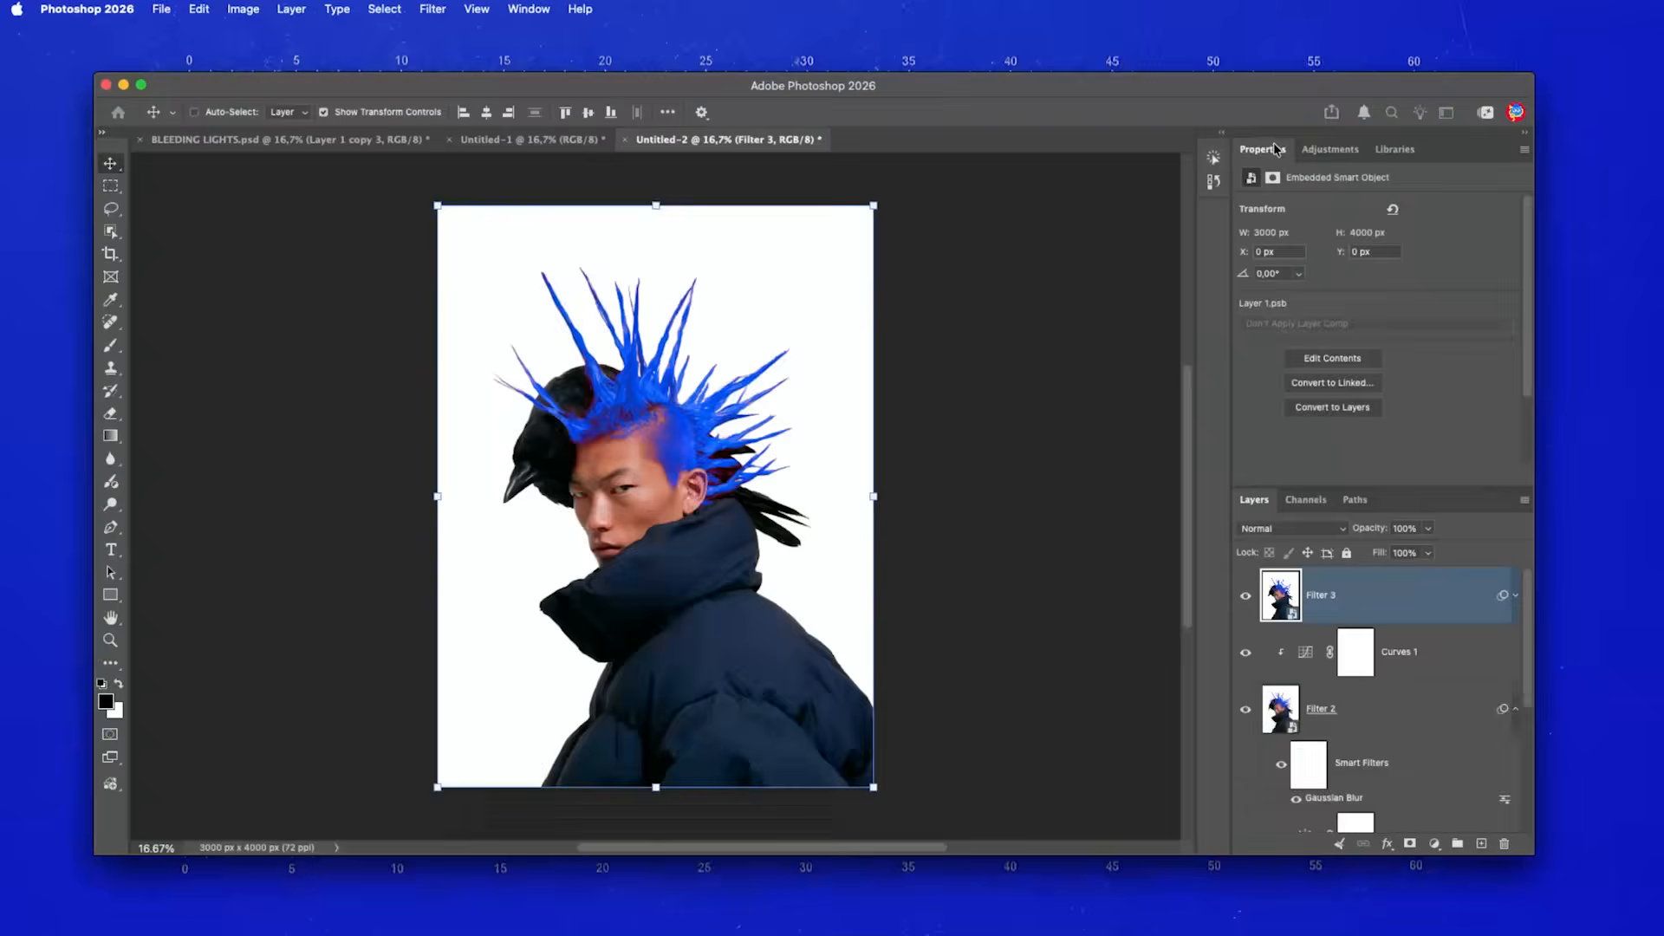
- Blend Filter 3 in Overlay mode at 50% opacity
click(1309, 529)
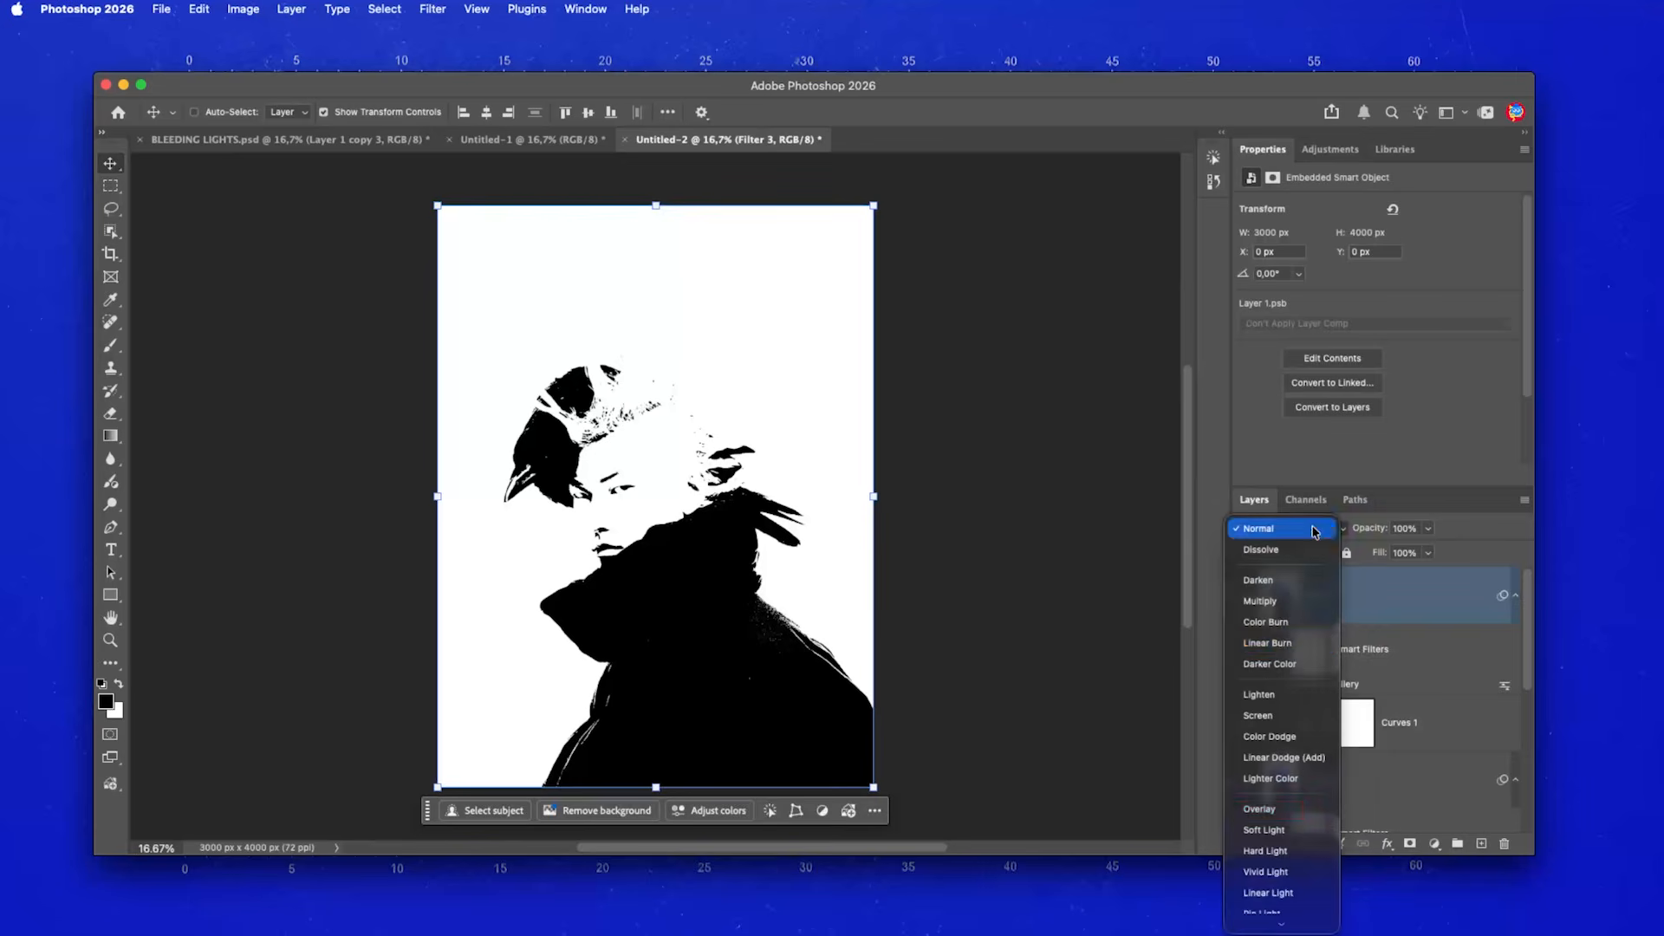
click(1259, 808)
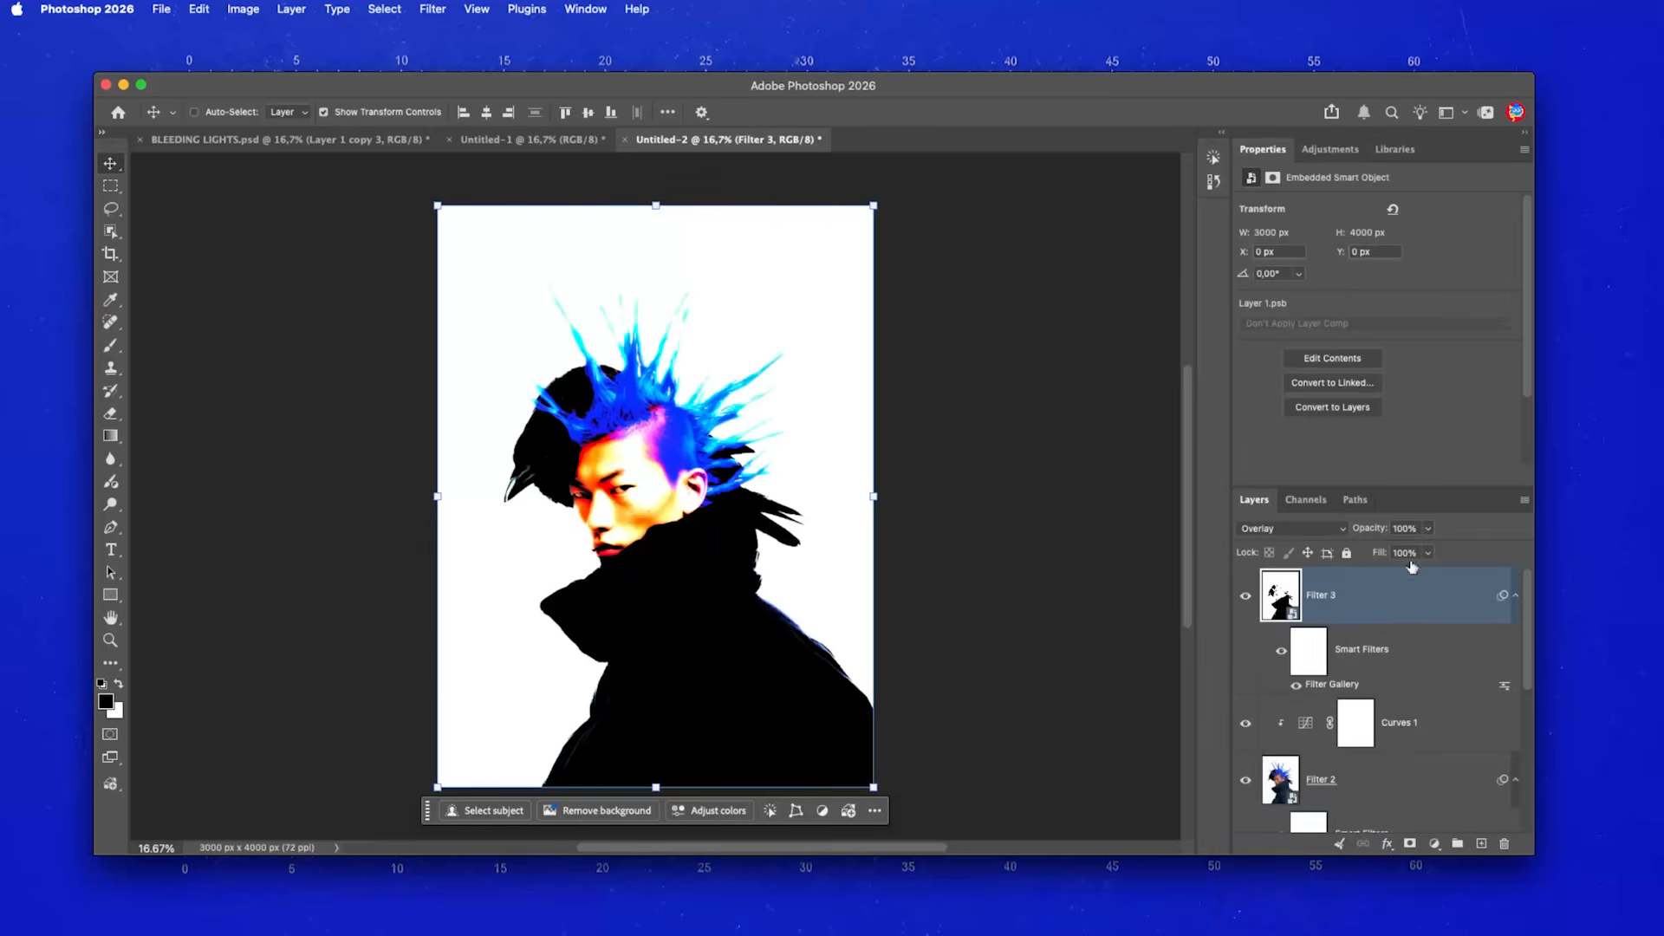
click(1398, 527)
text(50)
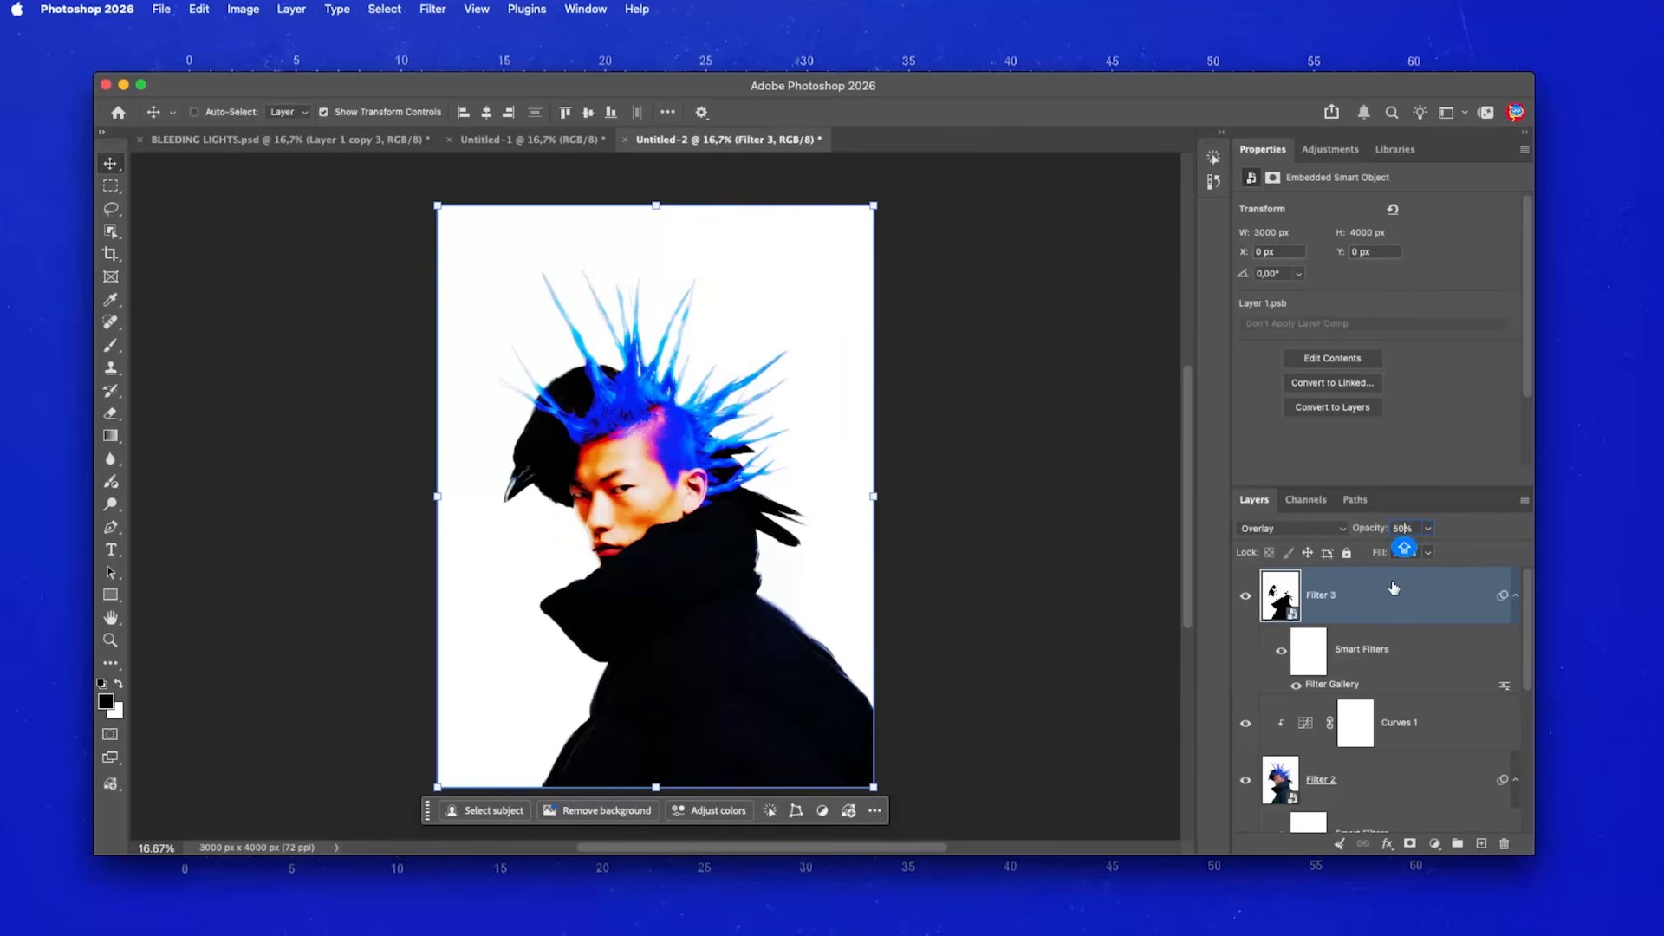
click(1326, 150)
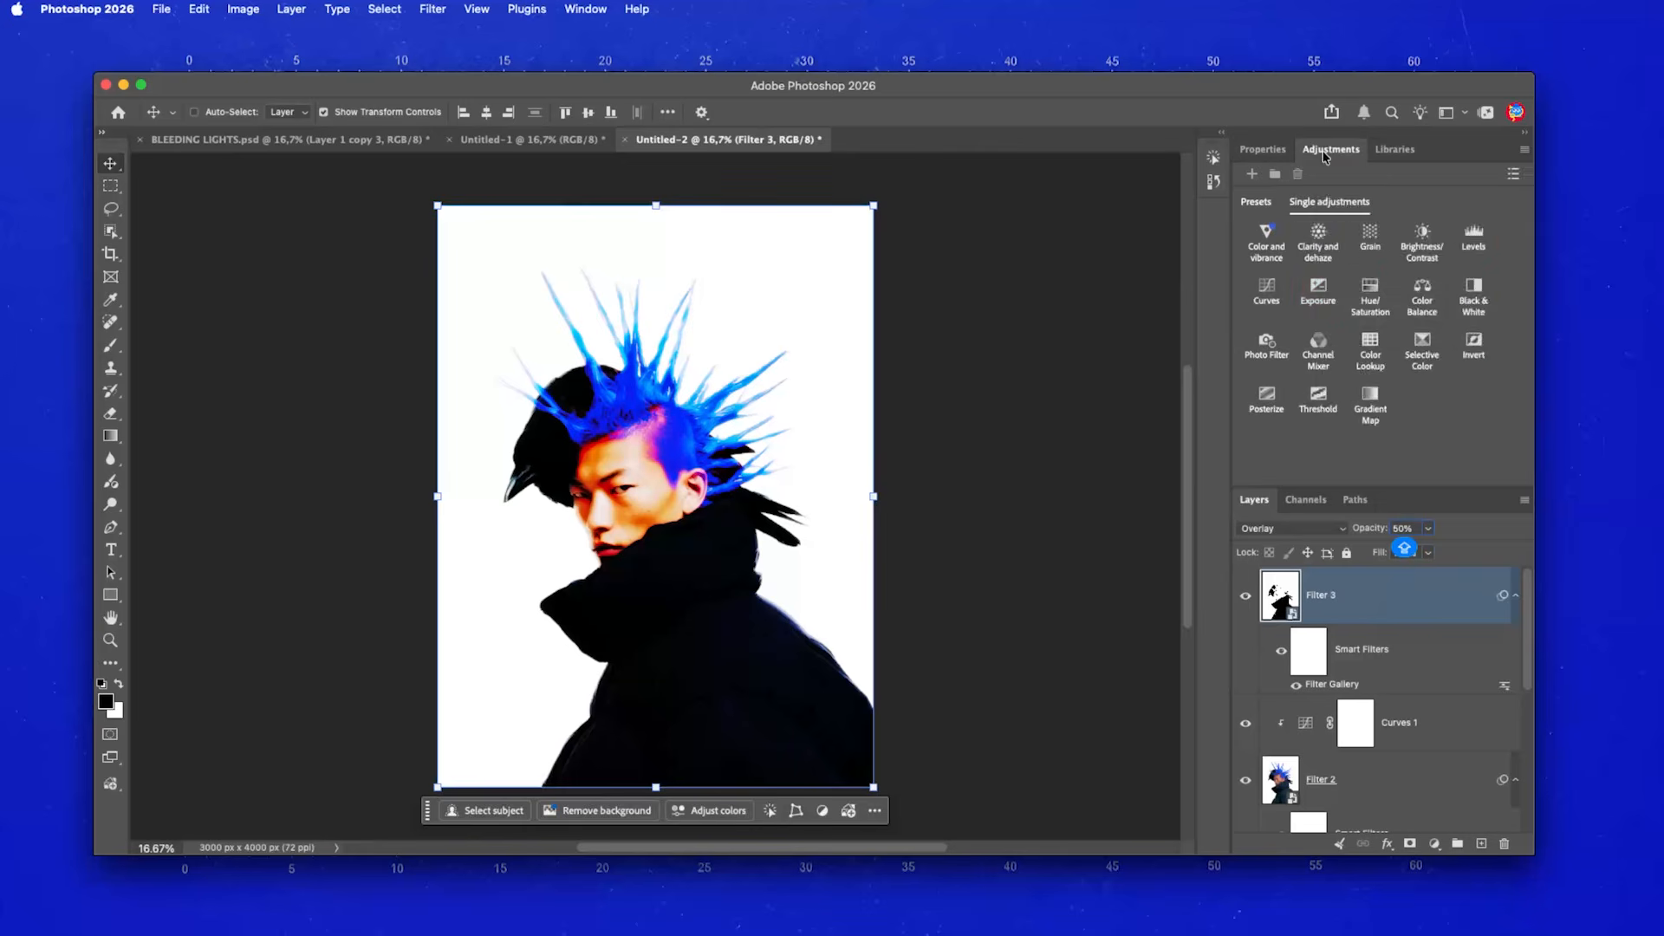
- Add an Exposure adjustment layer clipped to Filter 3
click(1320, 288)
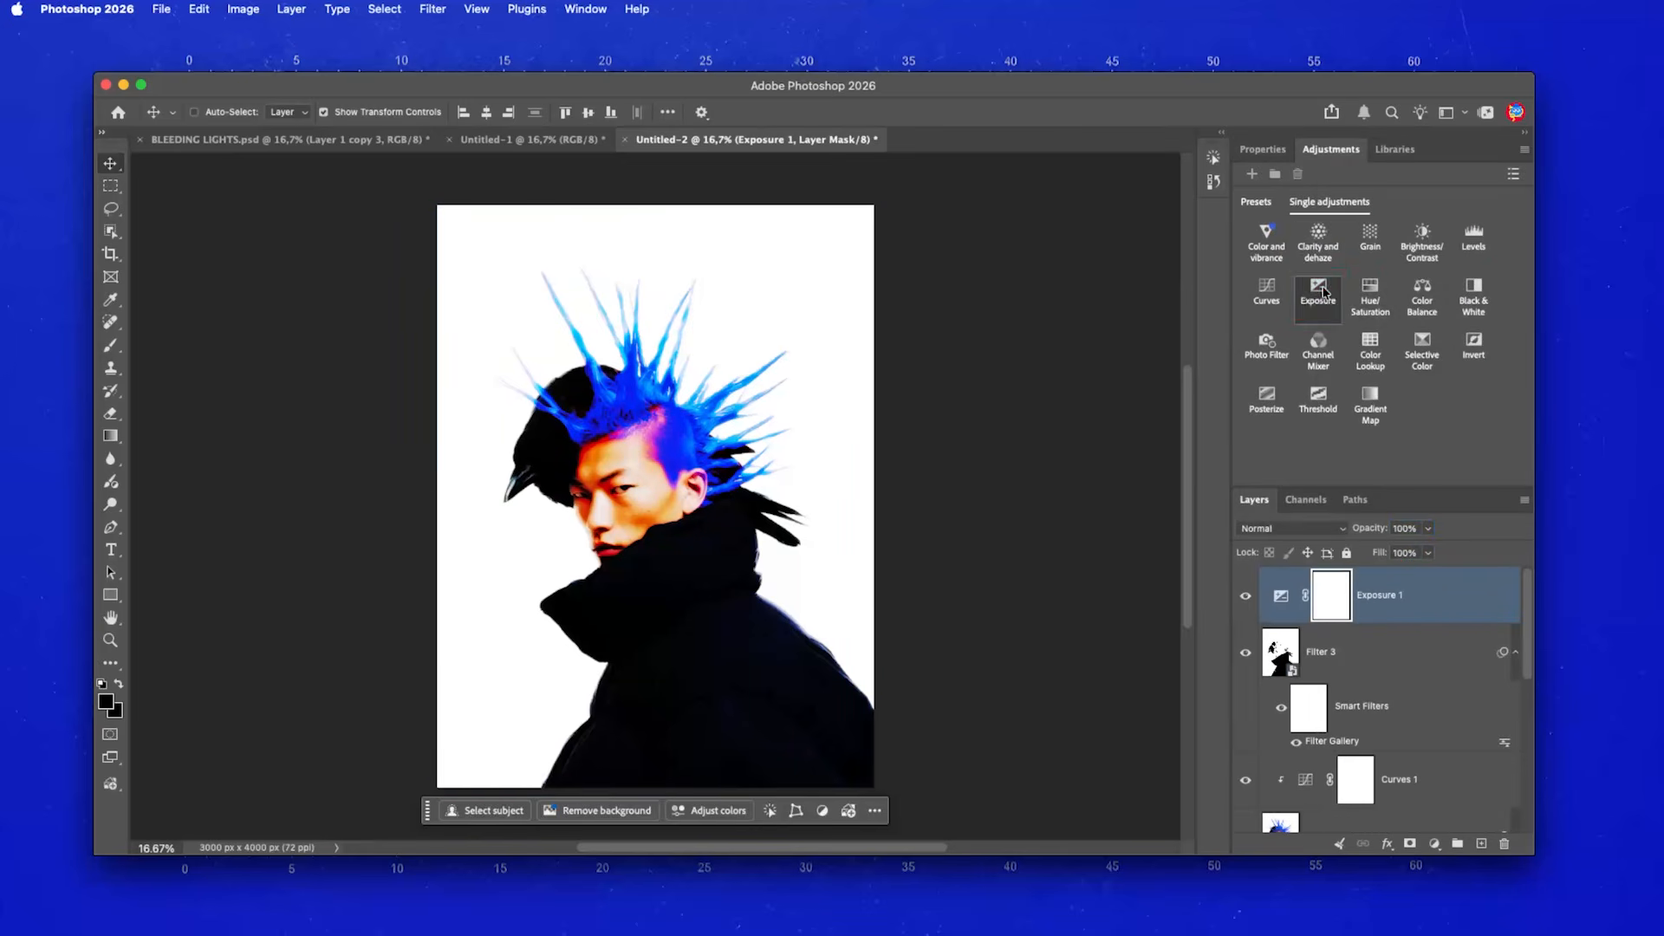
right_click(1436, 606)
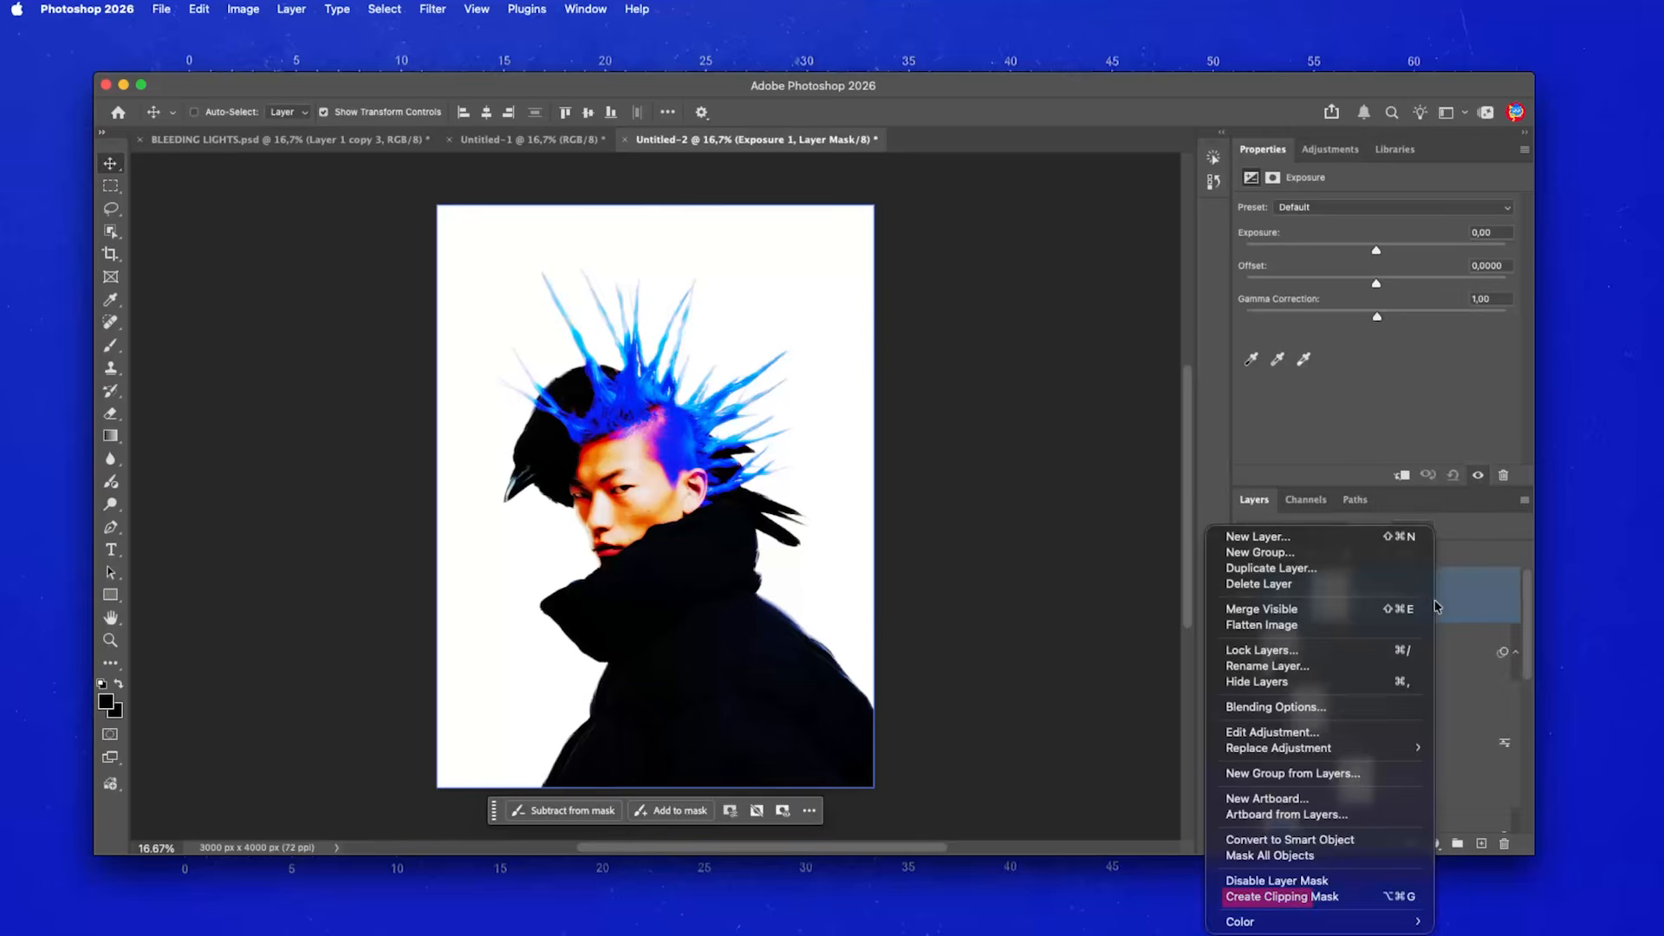
click(1291, 897)
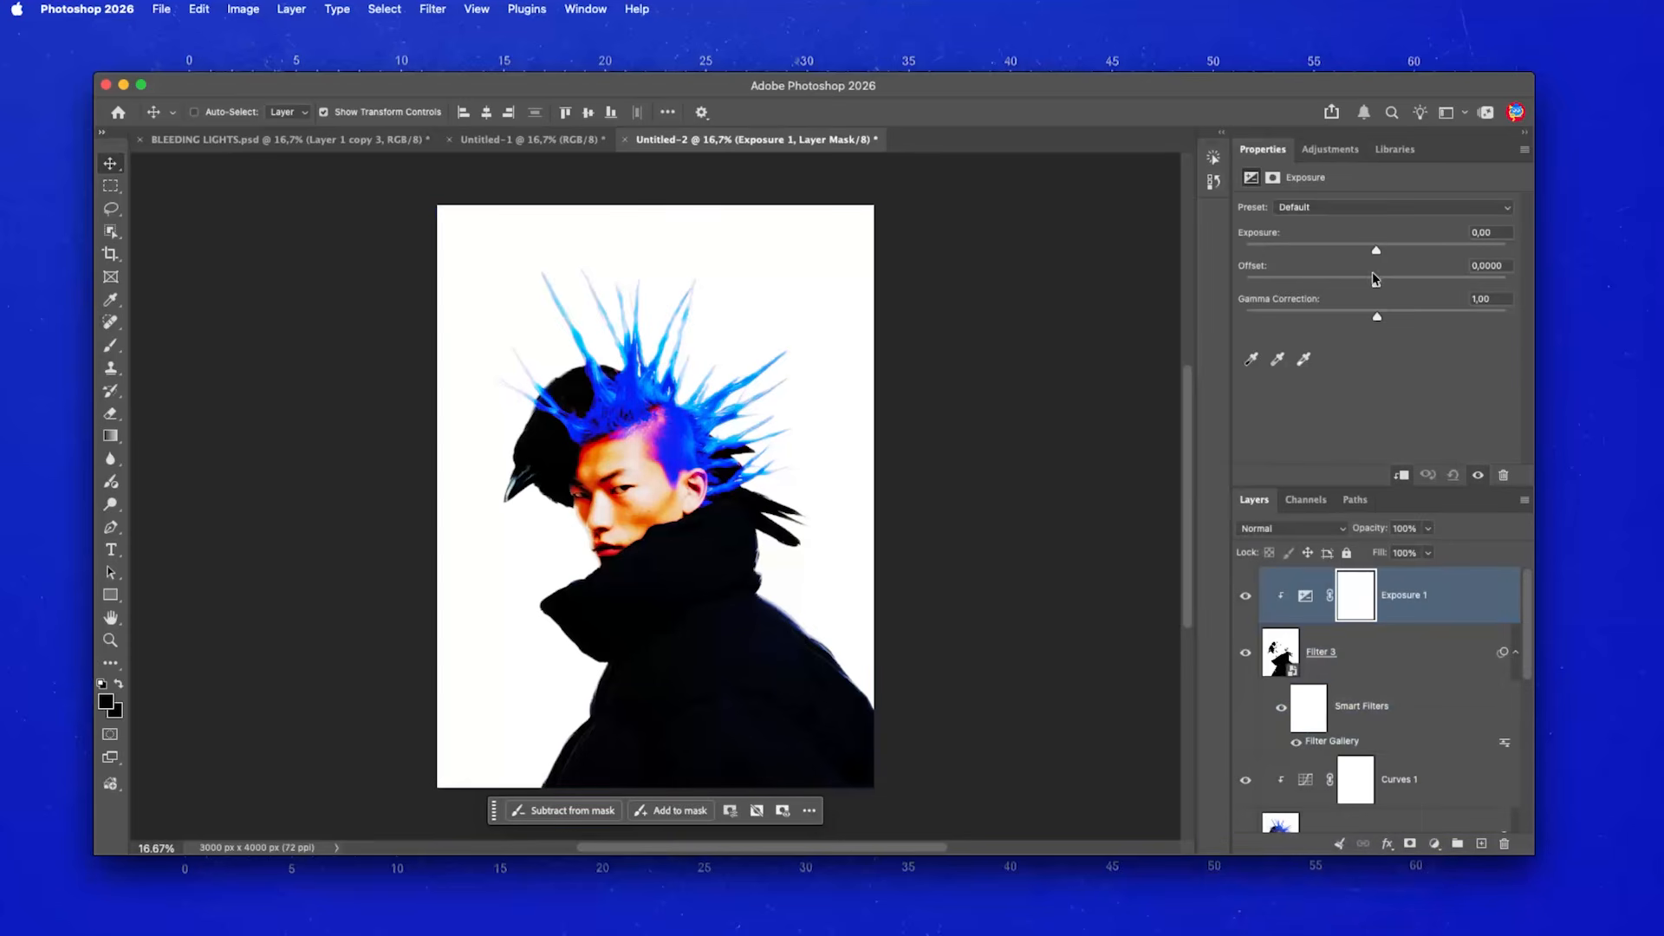
- Set the Exposure to +6.35, Offset +0.4498 and Gamma Correction 0.46
drag(1377, 283, 1246, 317)
drag(1372, 251, 1462, 253)
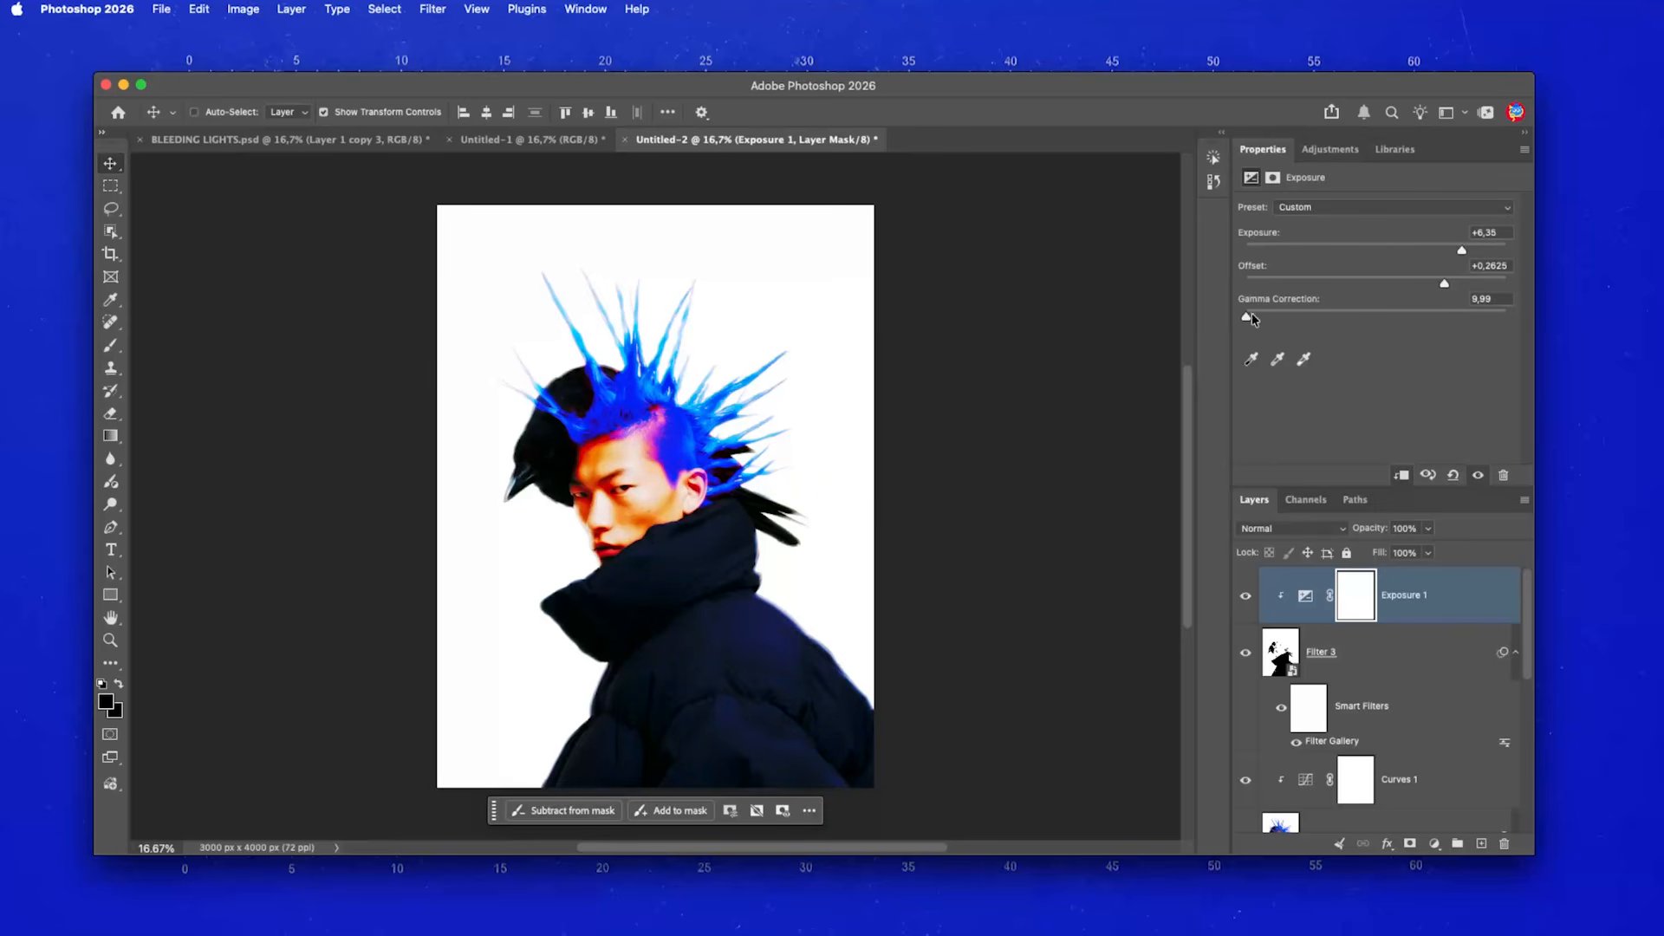
drag(1256, 314, 1384, 287)
mouse_move(1466, 319)
mouse_down()
mouse_move(1182, 322)
mouse_move(1498, 326)
mouse_up()
drag(1370, 284, 1436, 317)
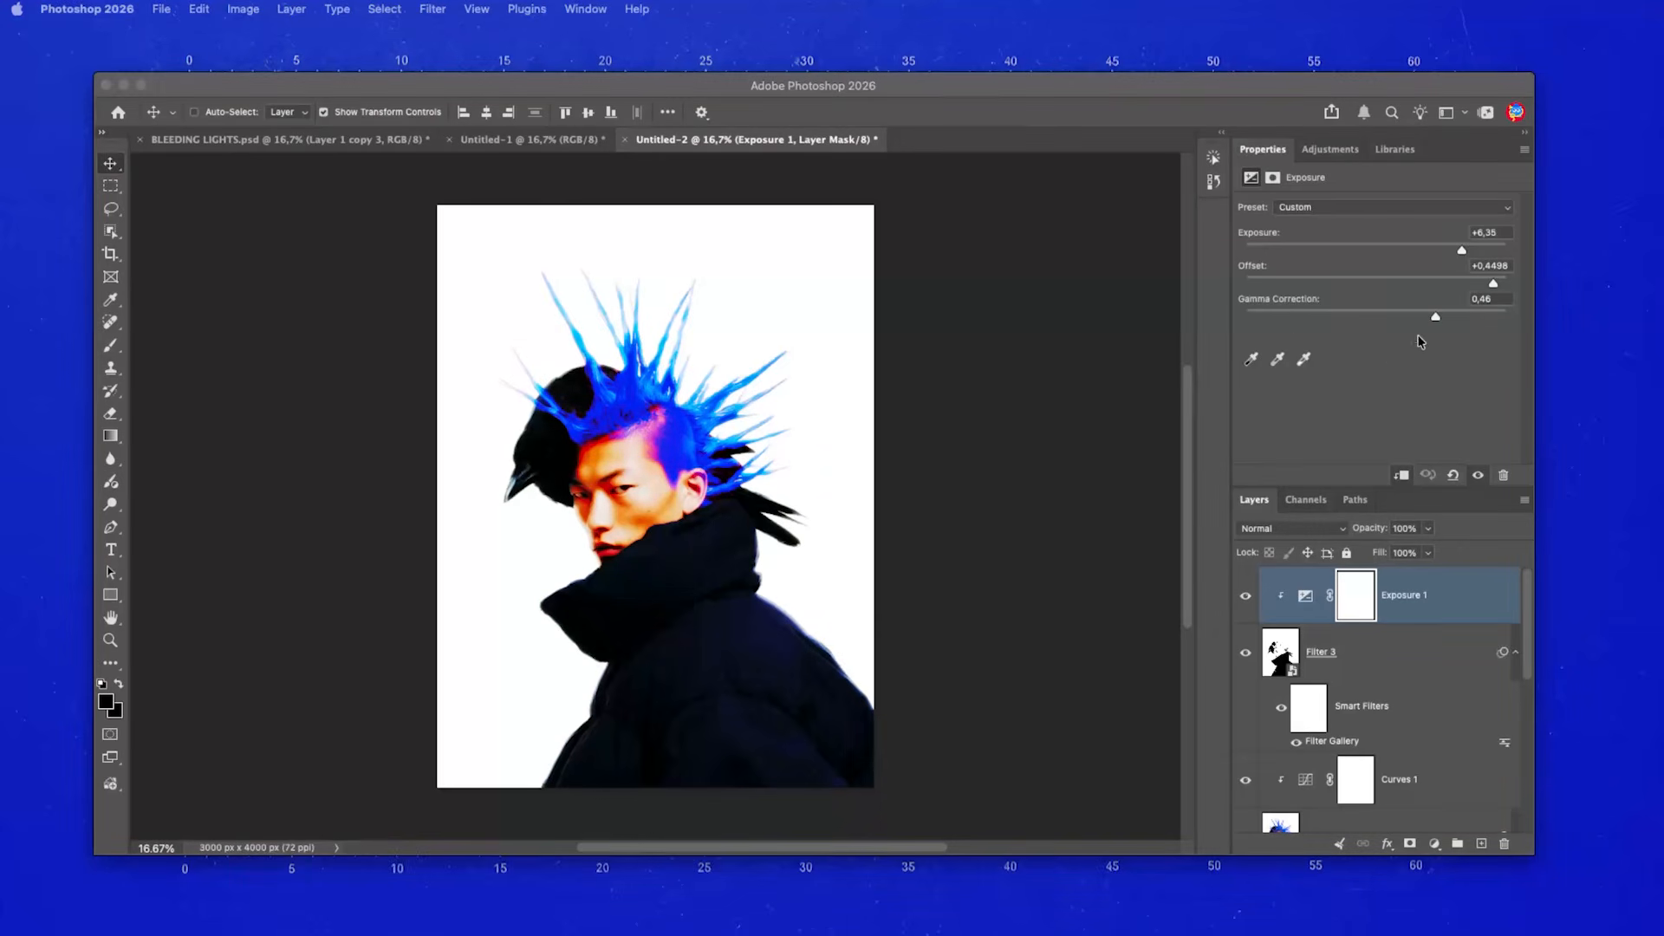
click(1335, 155)
click(1332, 151)
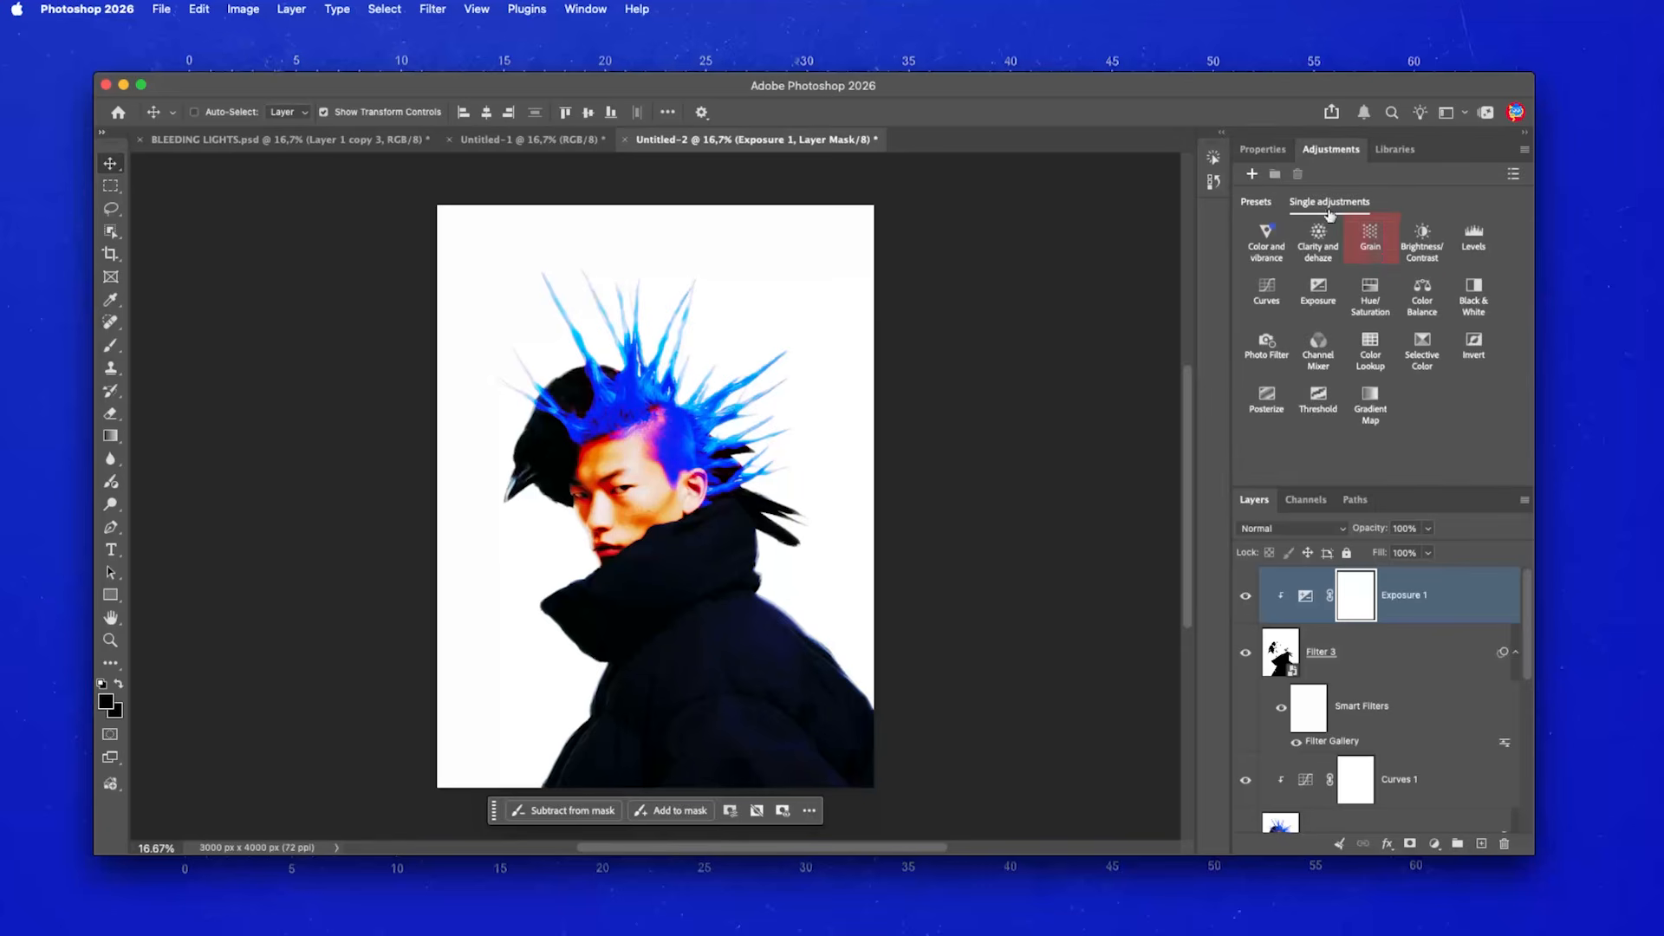
- Add a Grain layer with amount 40, size +5 and roughness +20
click(1371, 230)
click(1487, 206)
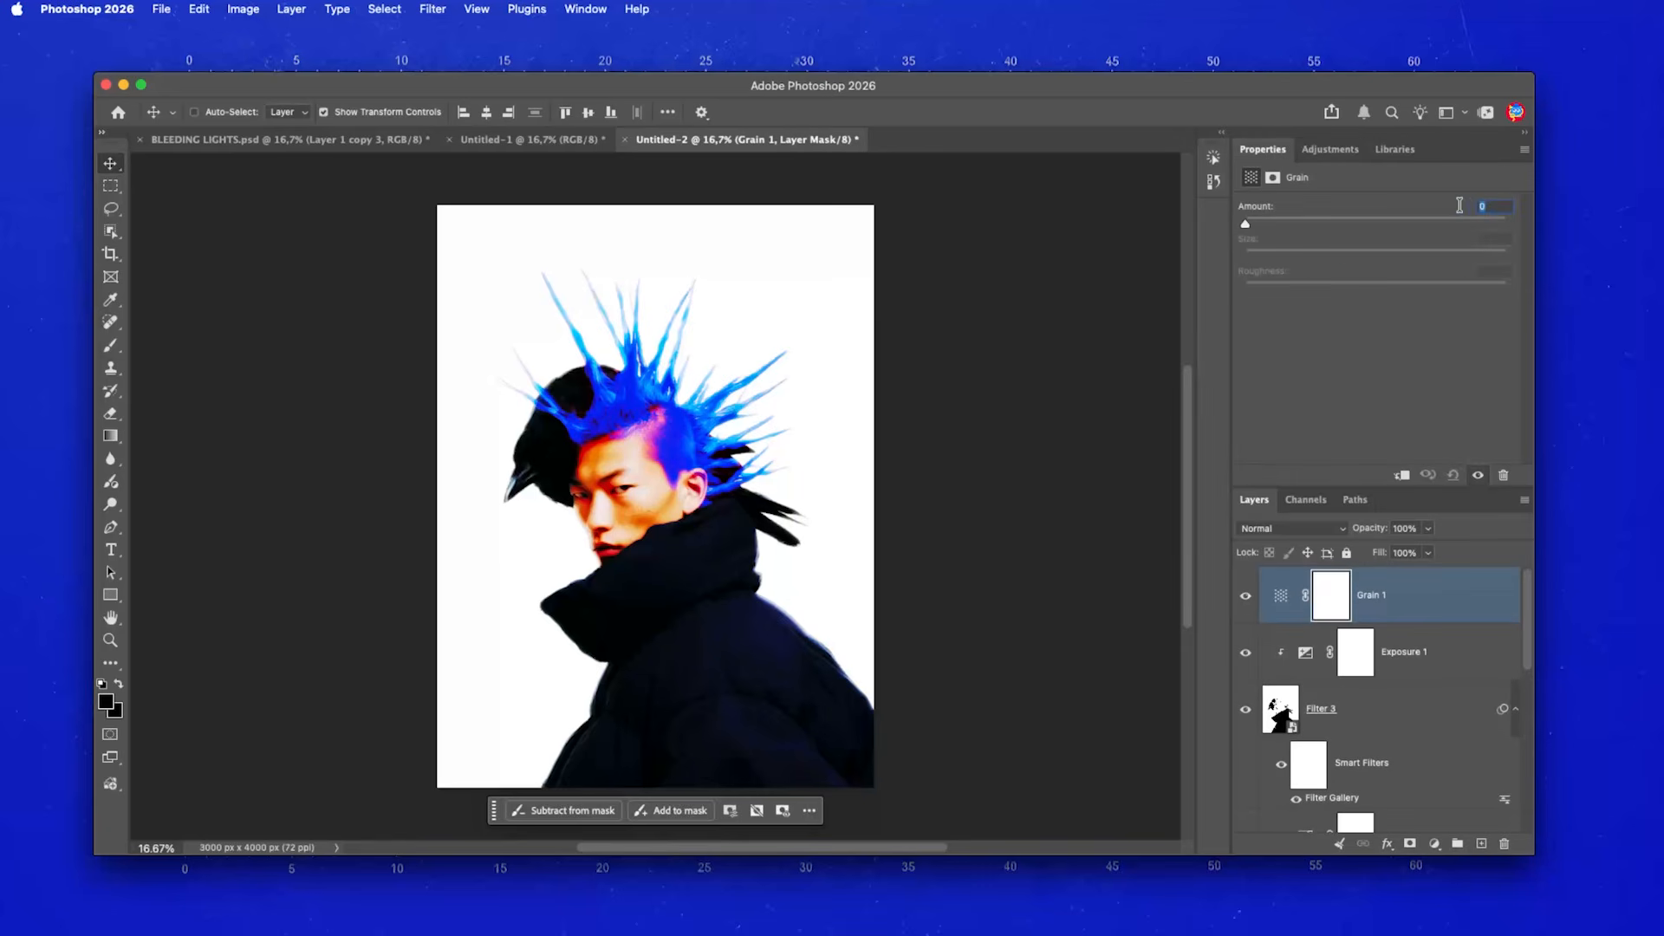
text(40)
text(5)
click(1502, 269)
text(20)
key(Return)
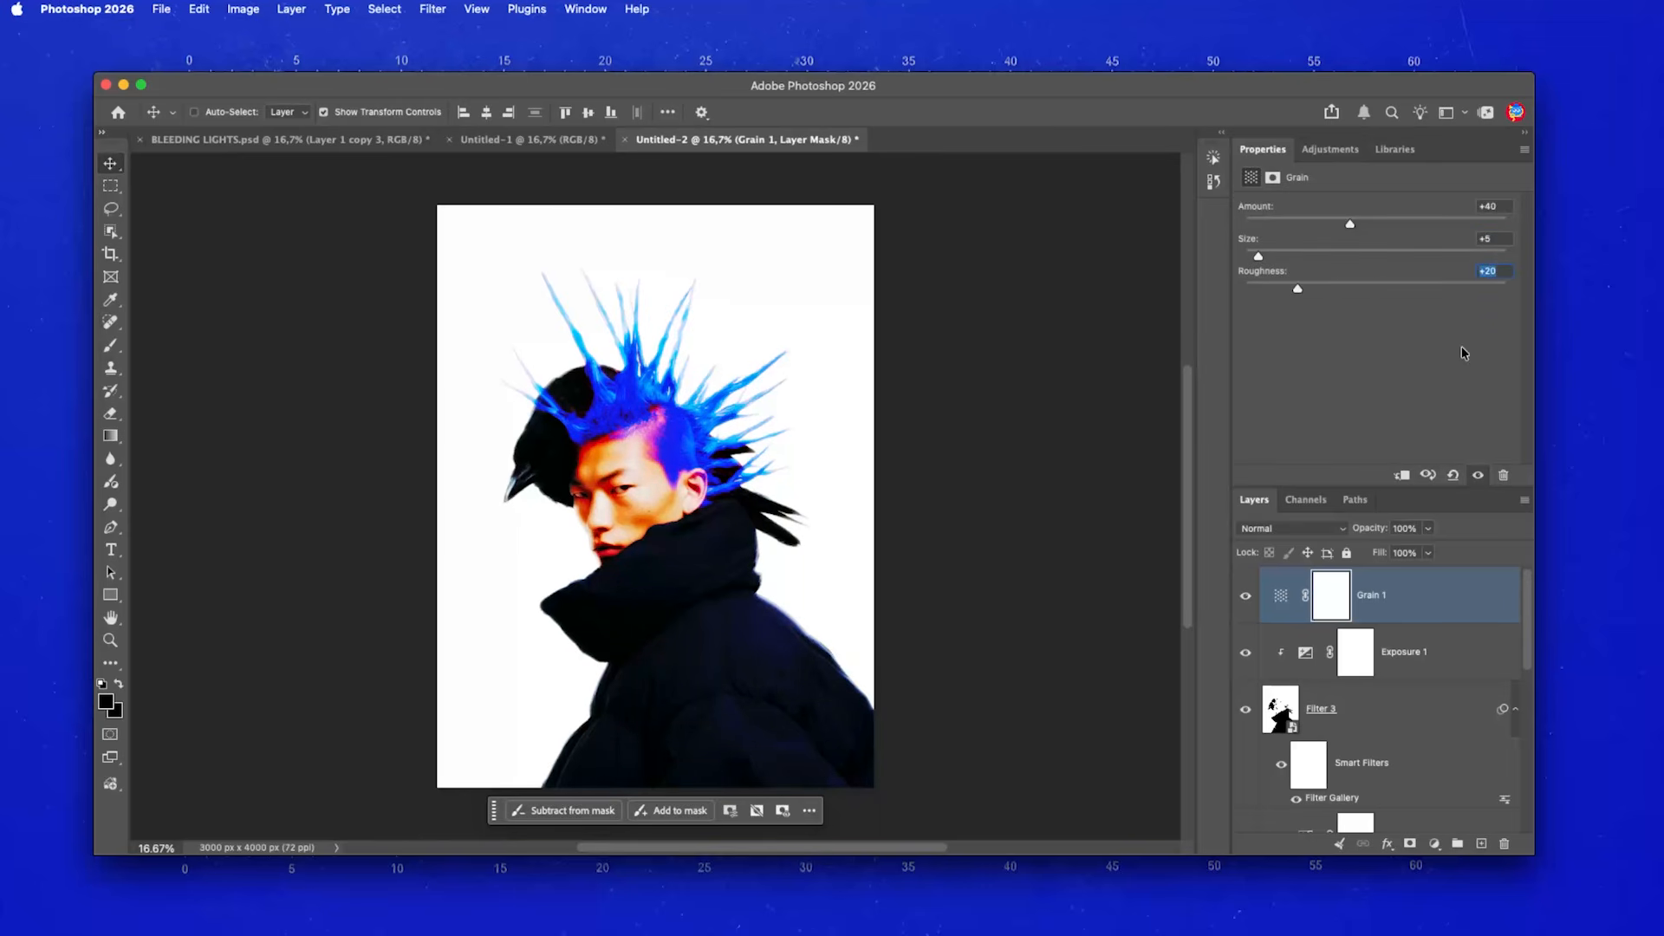
- Darken the face with Curves 1, raise brightness to 110, and retune Exposure to +1.14, offset -0.1555, gamma 0.01
scroll(640, 492, up, 5)
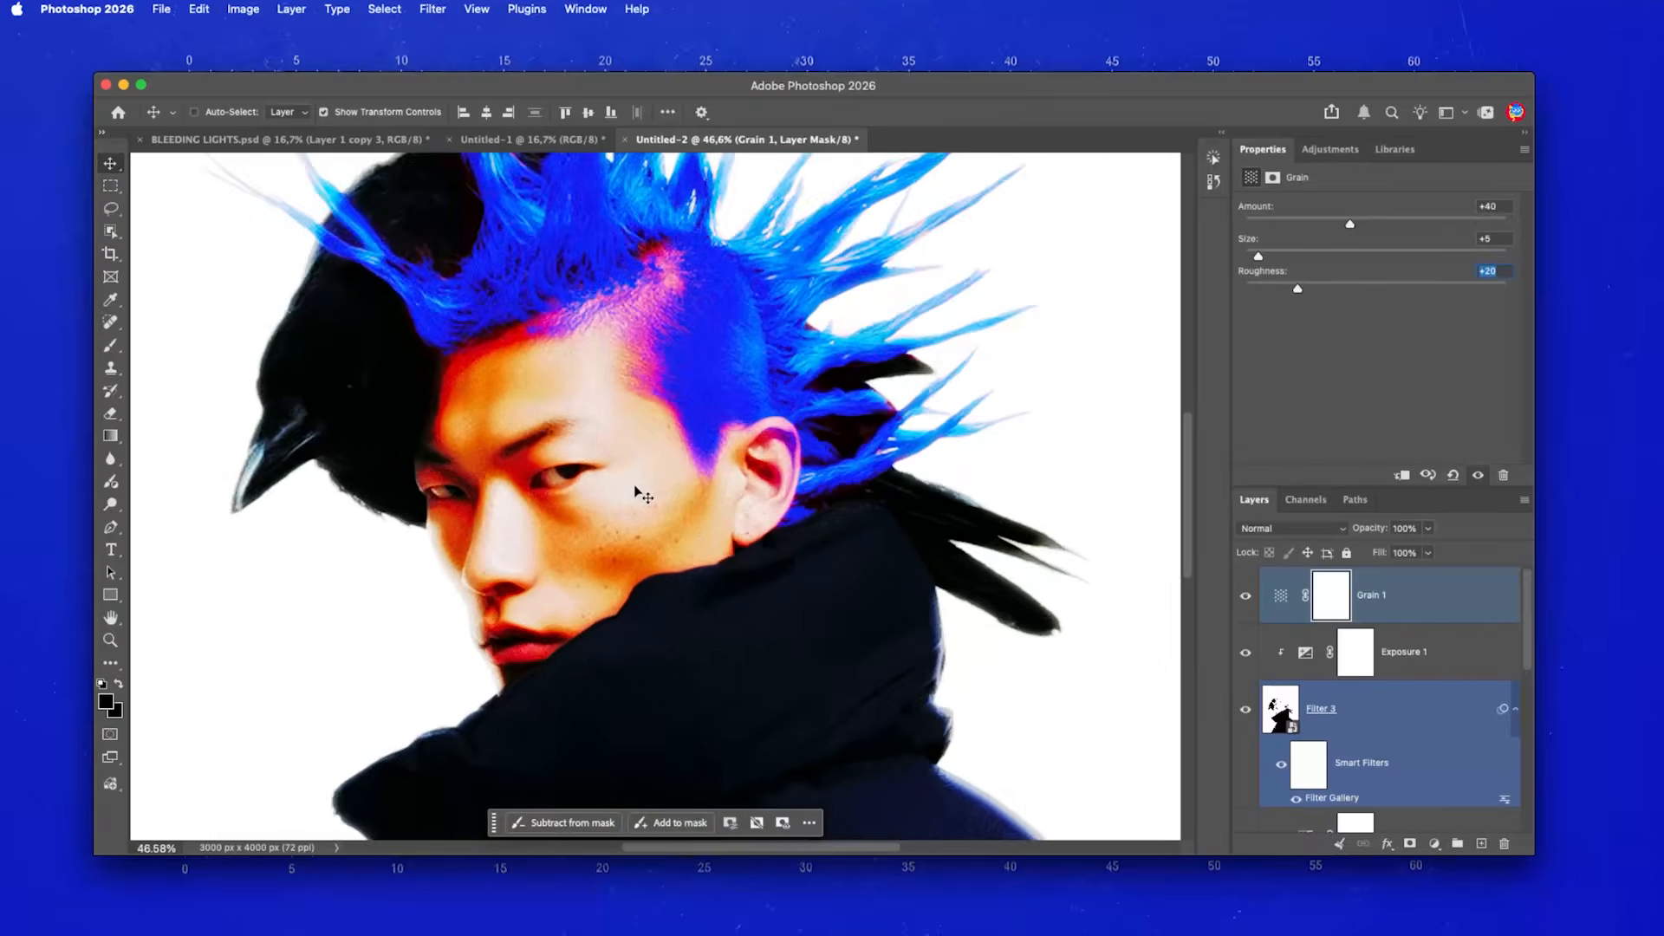
scroll(639, 493, up, 4)
drag(620, 471, 684, 458)
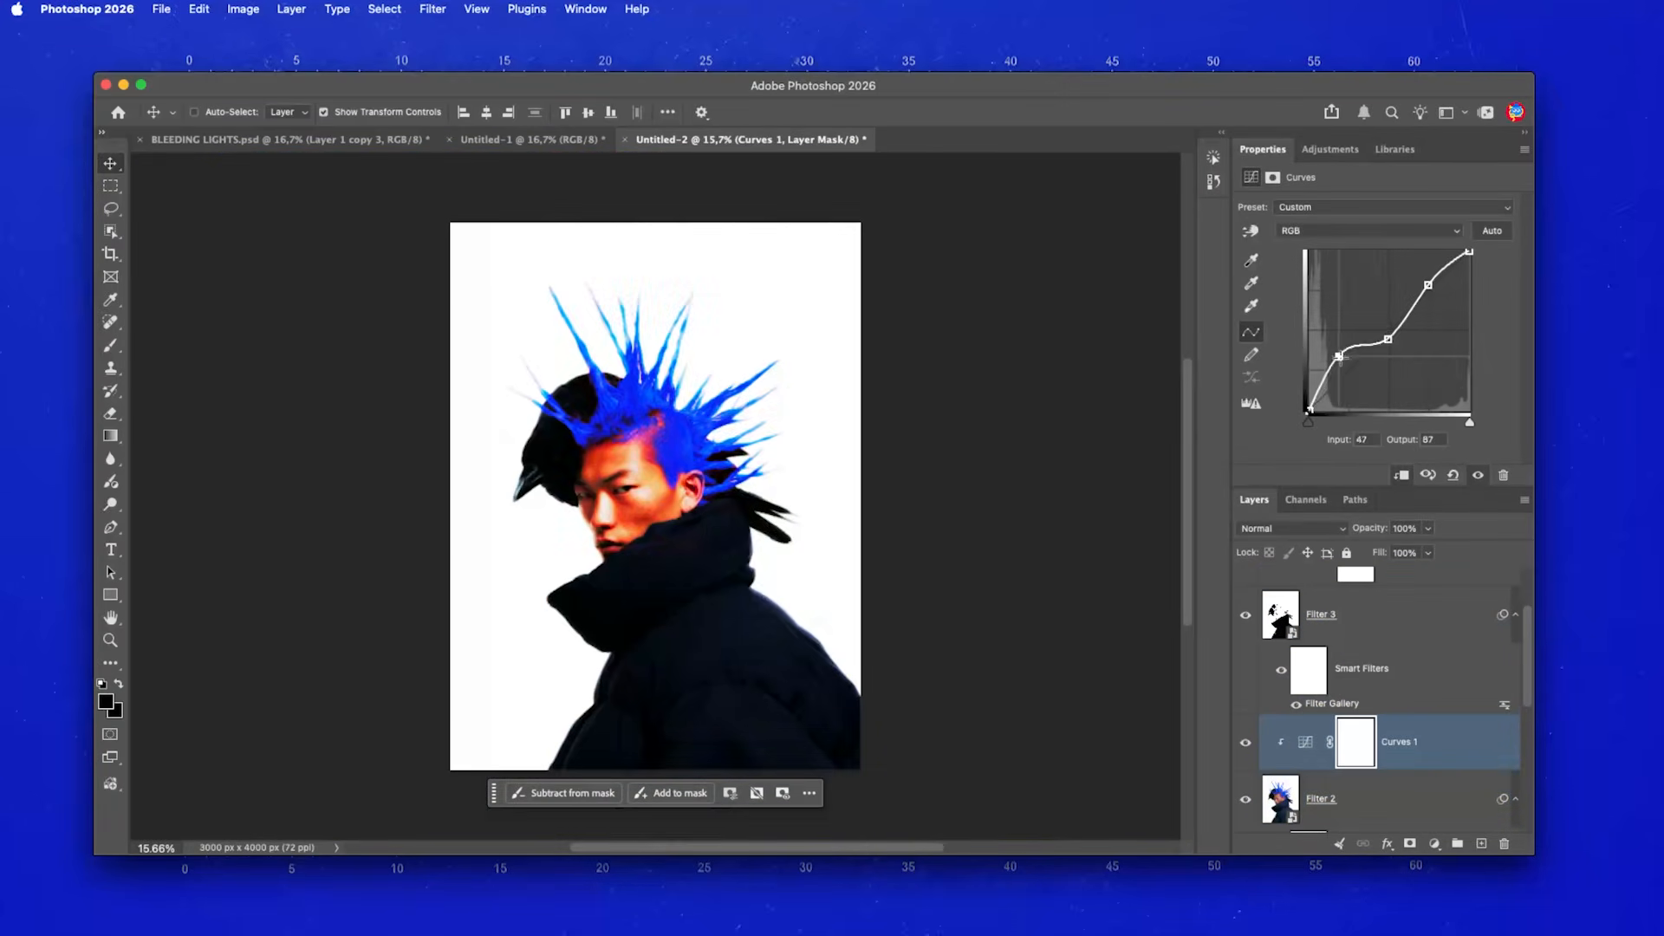
drag(1343, 360, 1346, 367)
drag(1435, 293, 1423, 310)
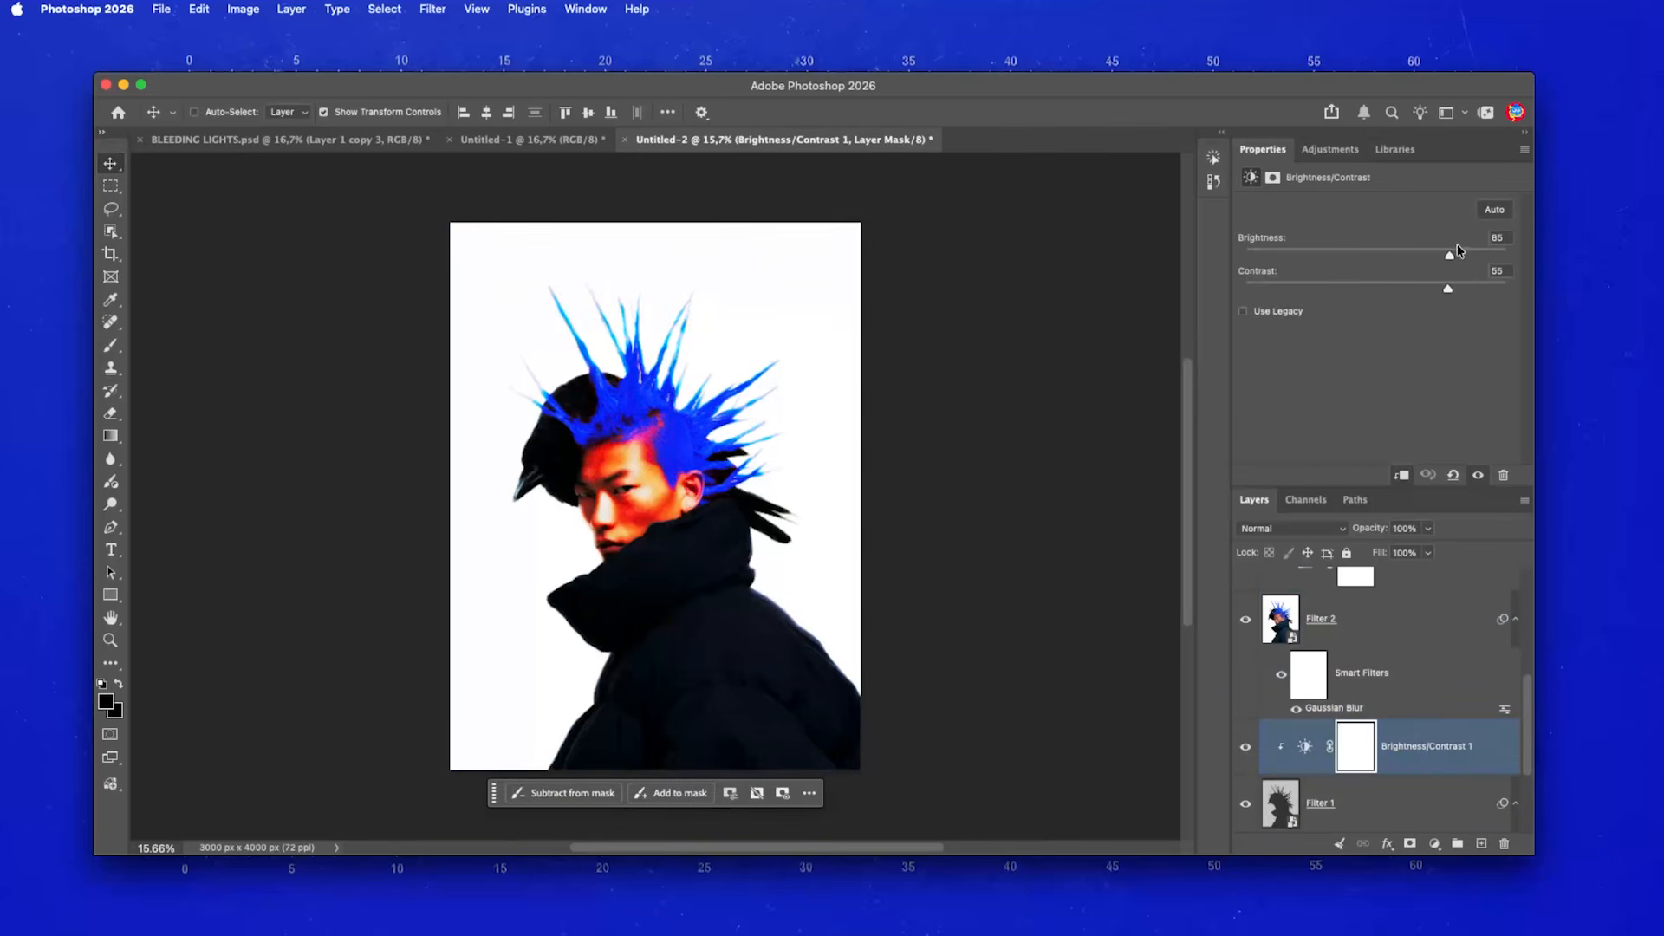
drag(1450, 253, 1471, 289)
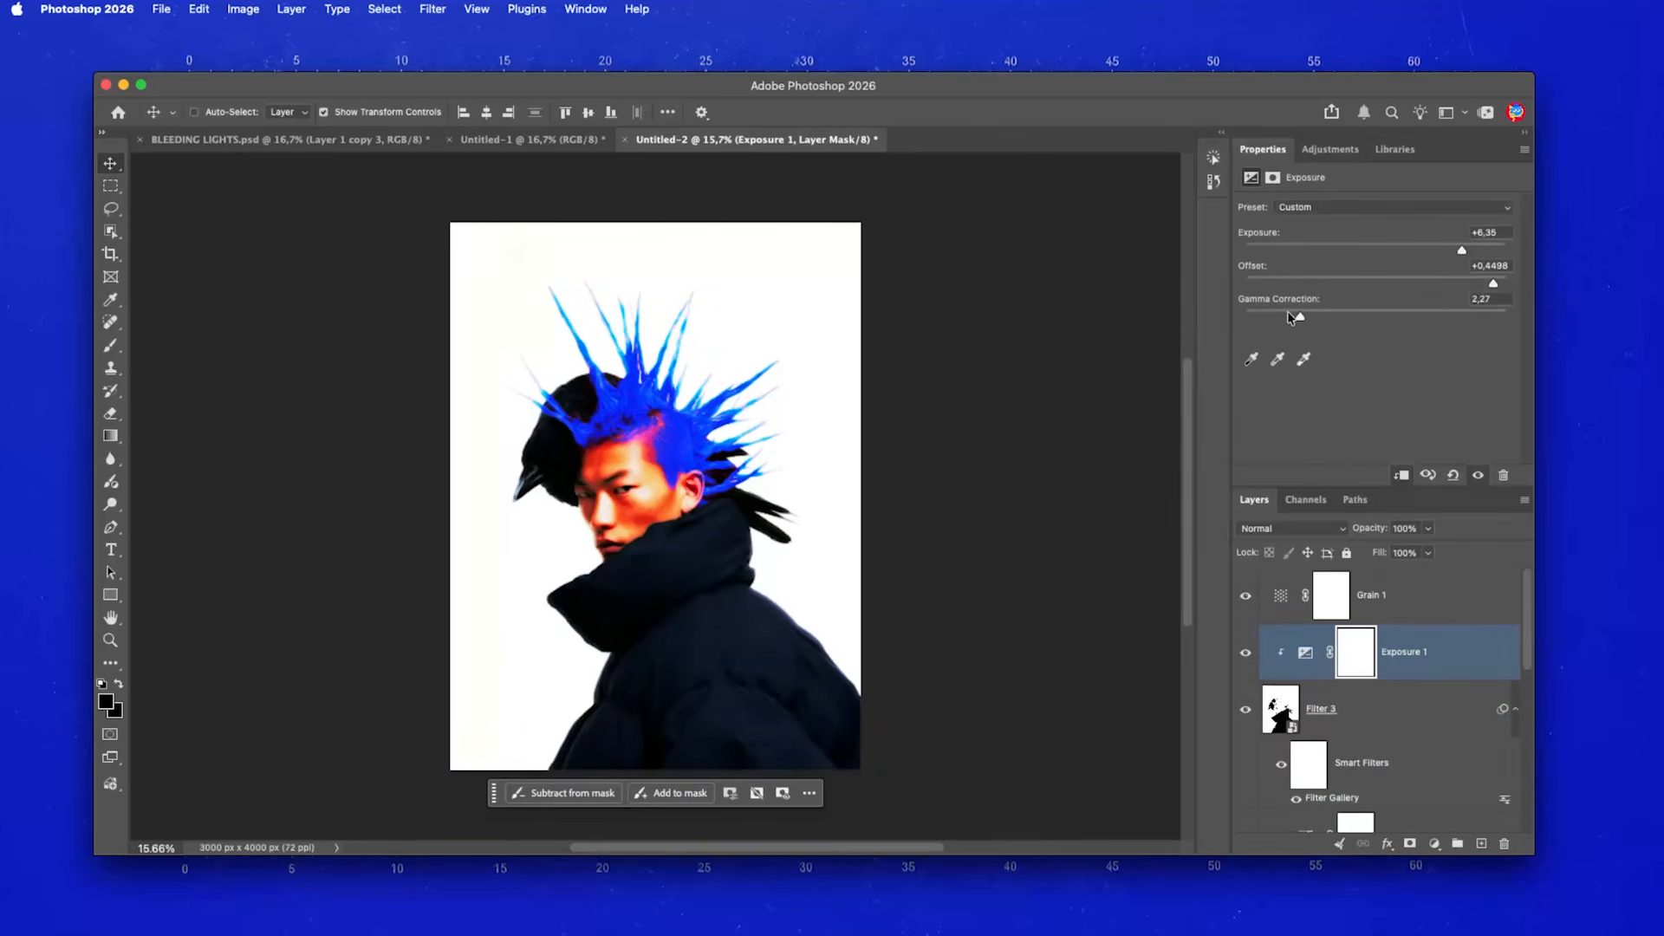
drag(1477, 314, 1332, 288)
drag(1462, 250, 1406, 257)
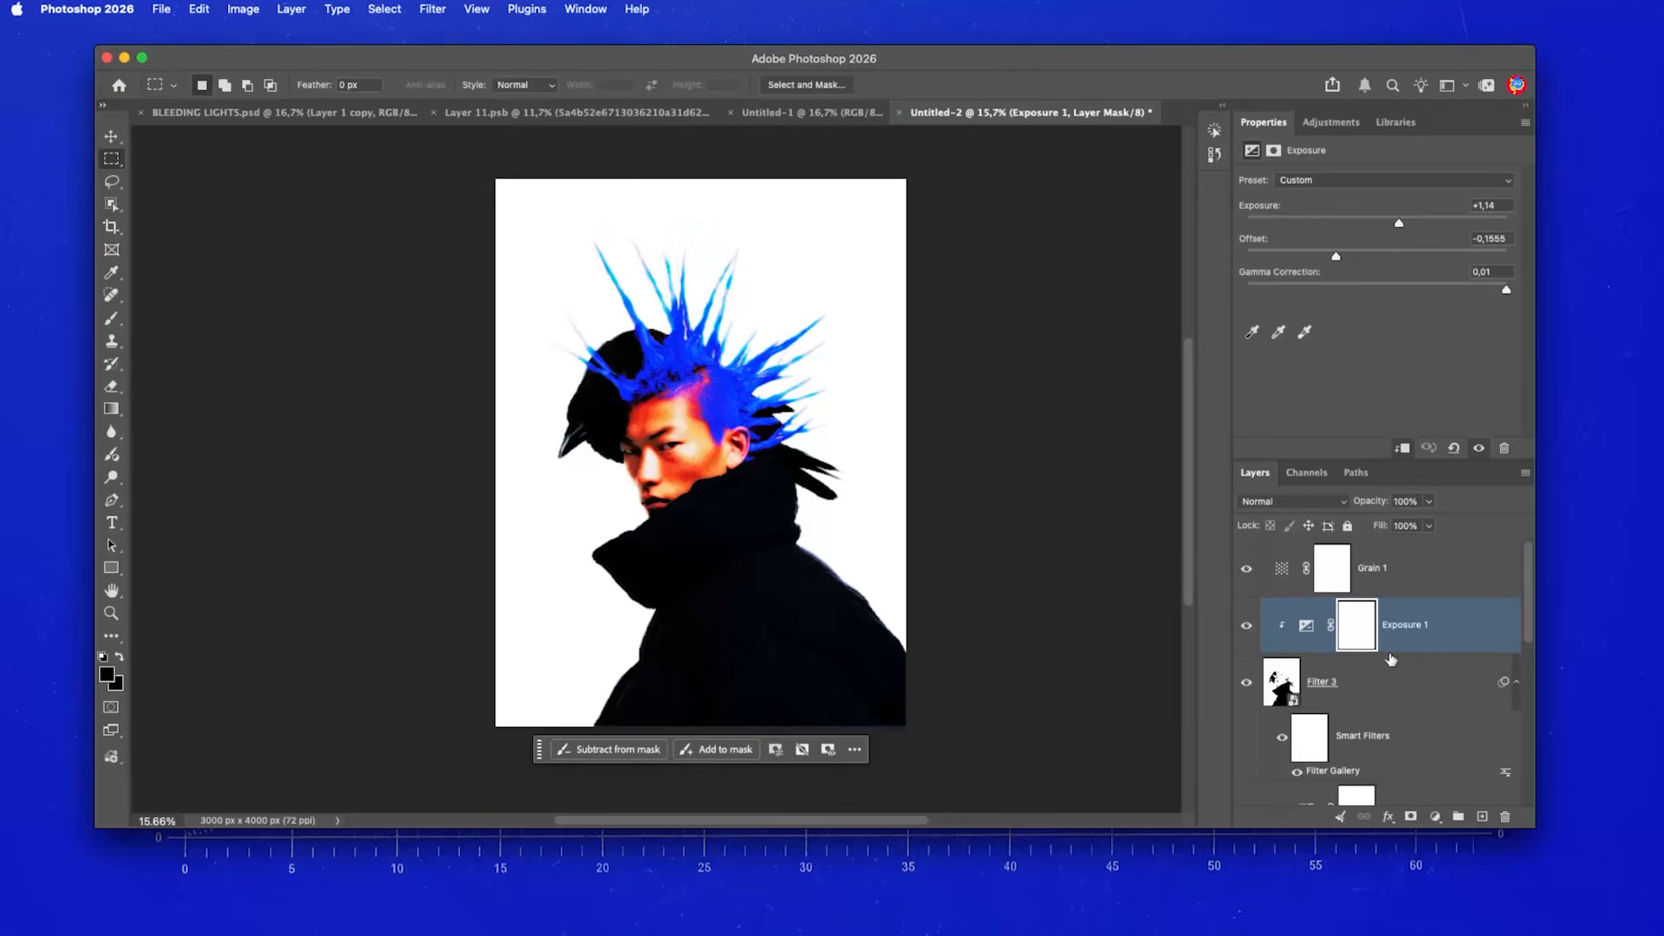
- Add a Gradient Map adjustment above the Filter 1 layer
scroll(1387, 676, down, 5)
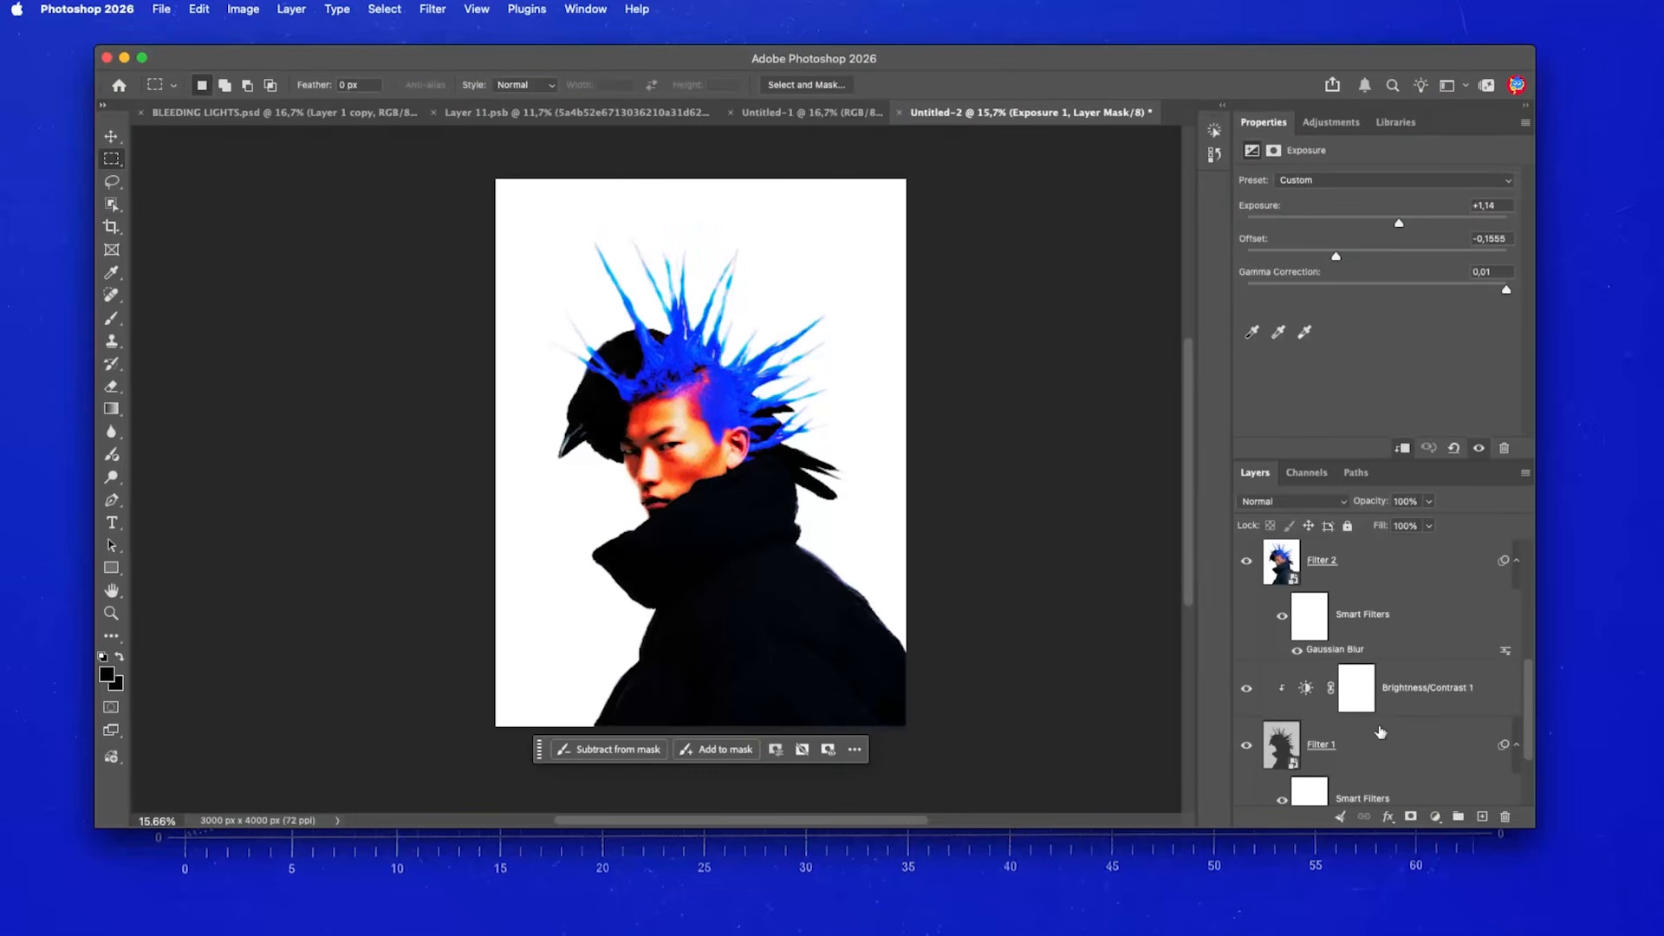
click(1378, 735)
click(1331, 122)
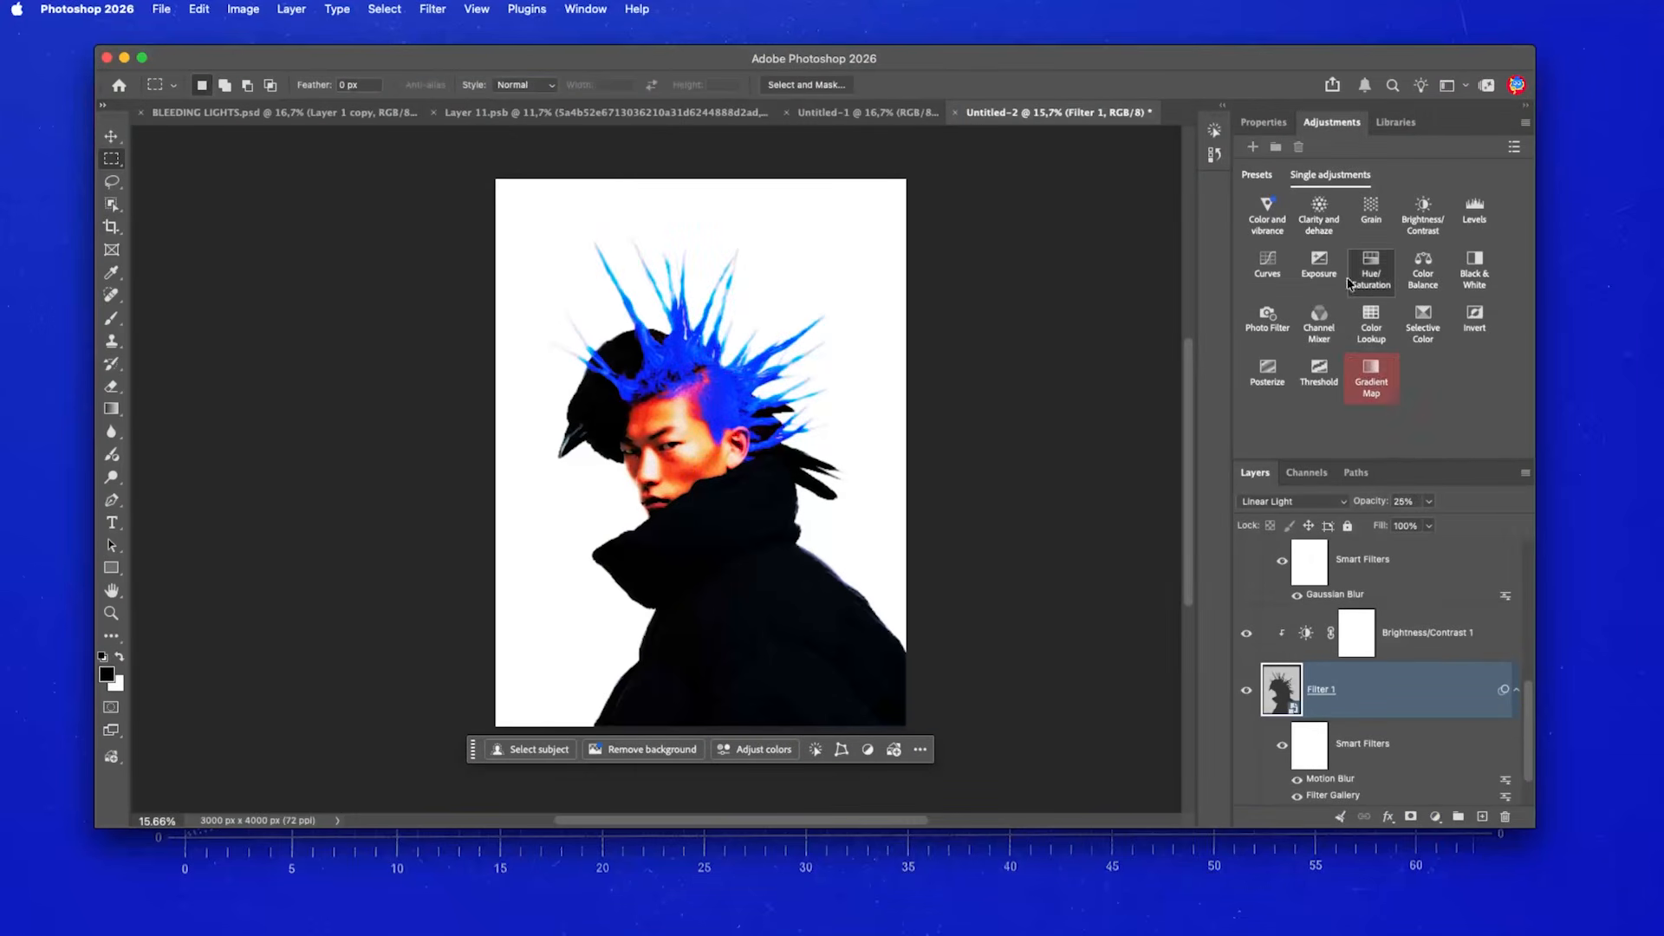
click(1371, 378)
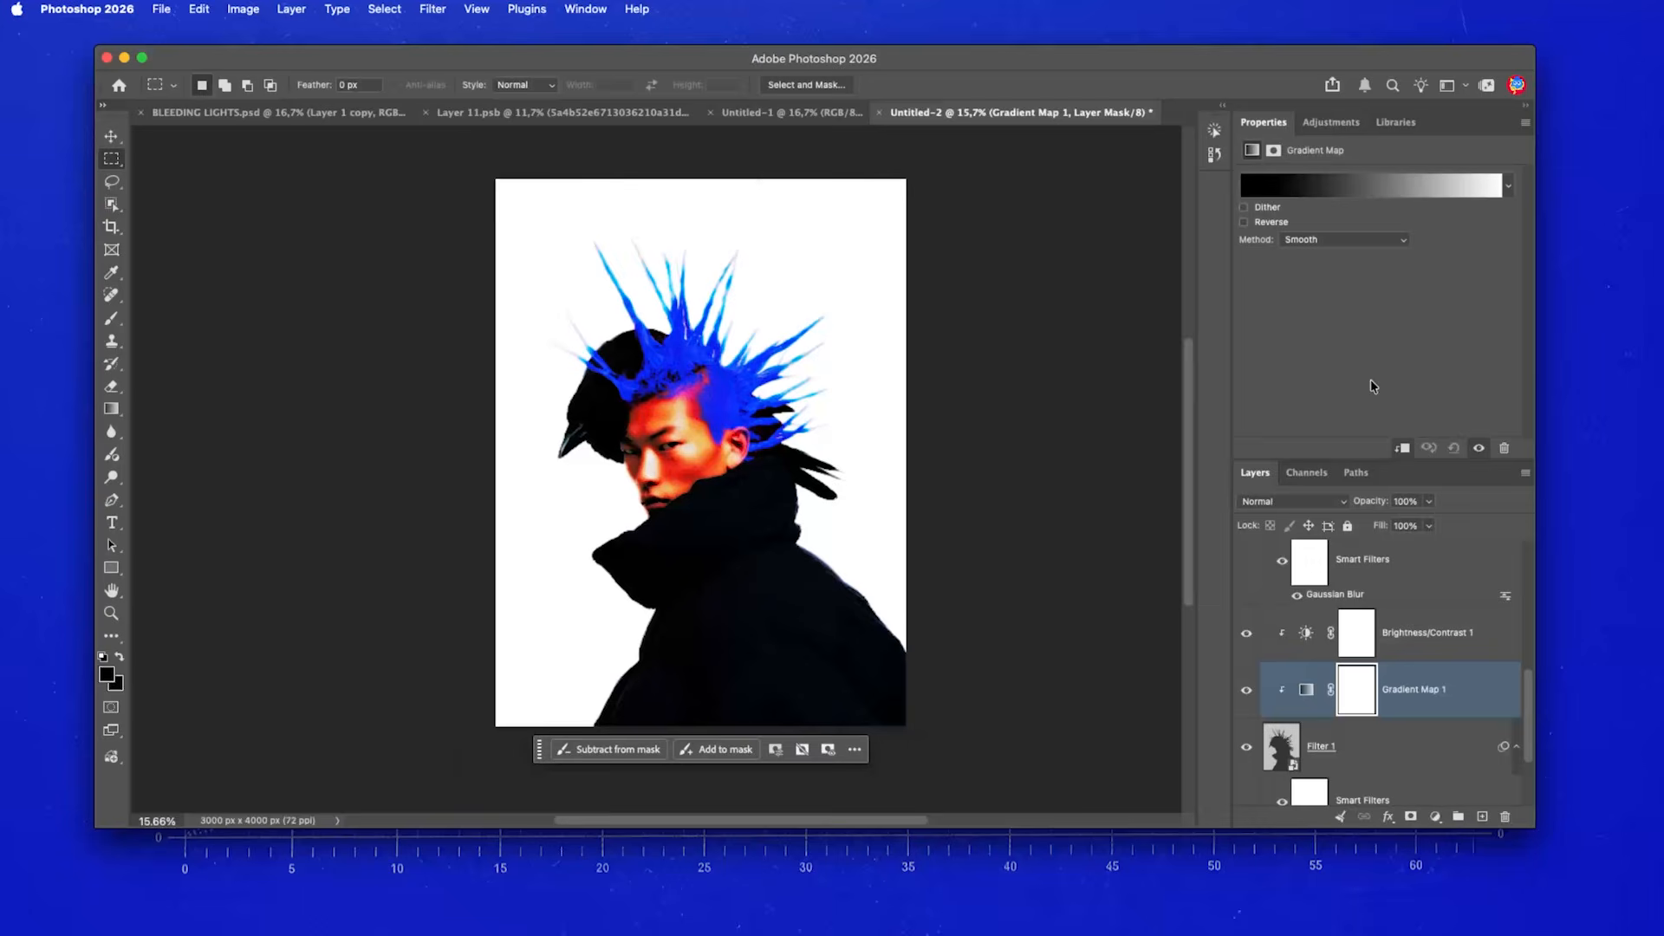
- Move the gradient's white stop to the middle (location 50), then compare the image with and without the map
click(1311, 186)
drag(1279, 511, 1105, 509)
click(1261, 241)
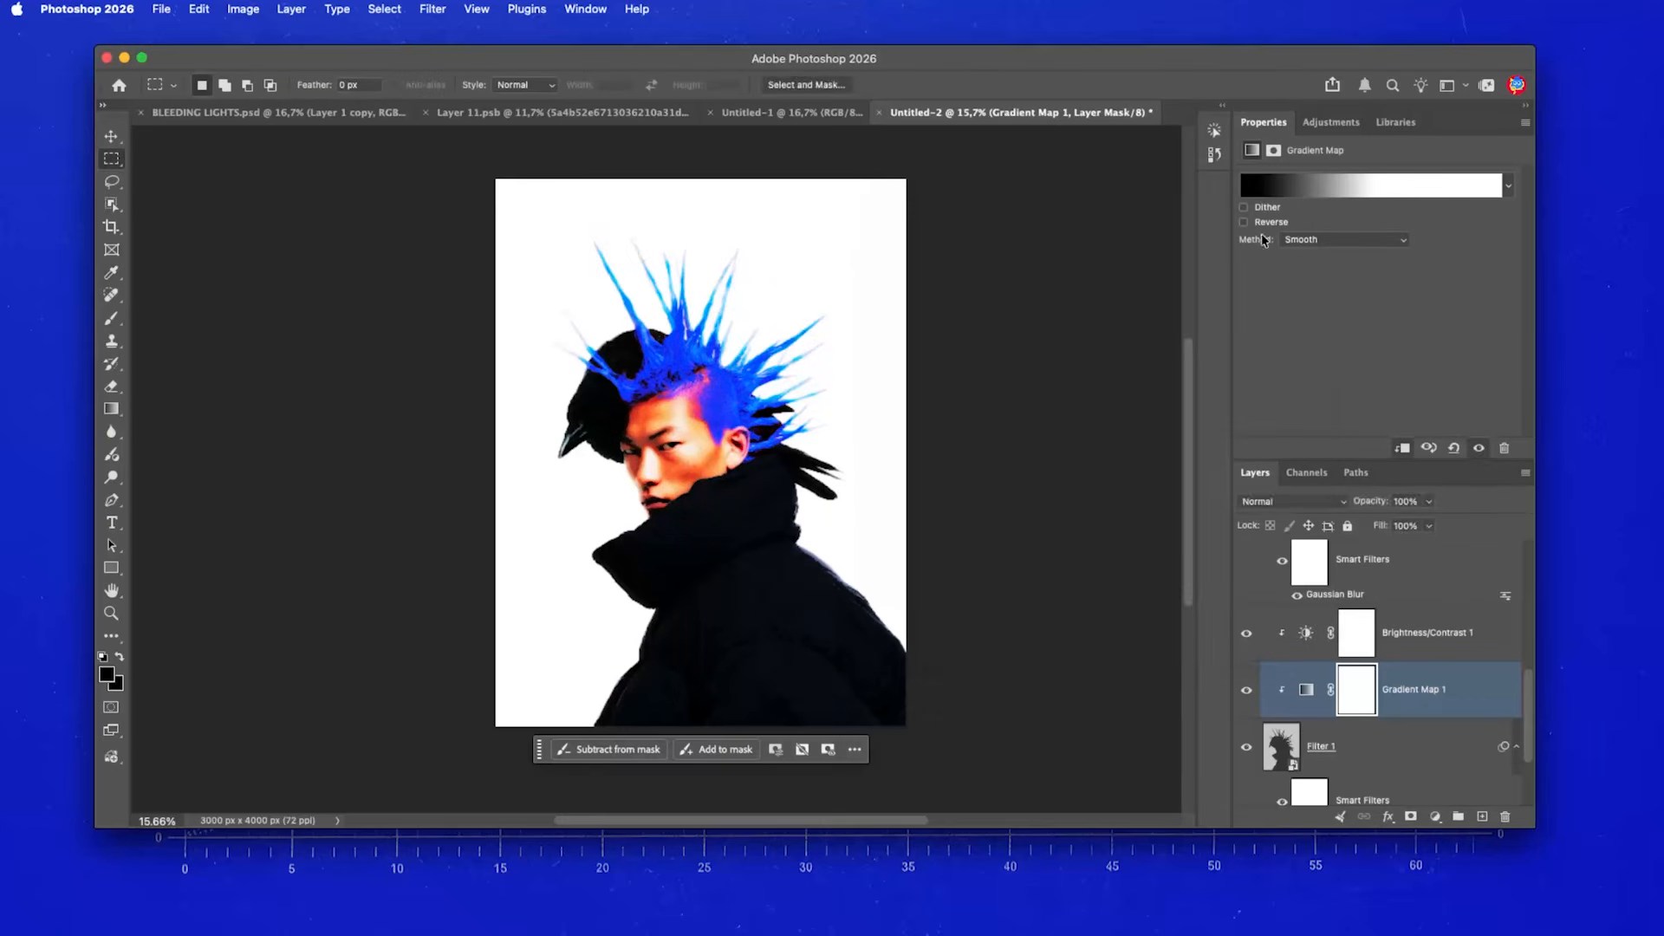
click(1246, 689)
click(1246, 689)
click(1246, 689)
click(1246, 689)
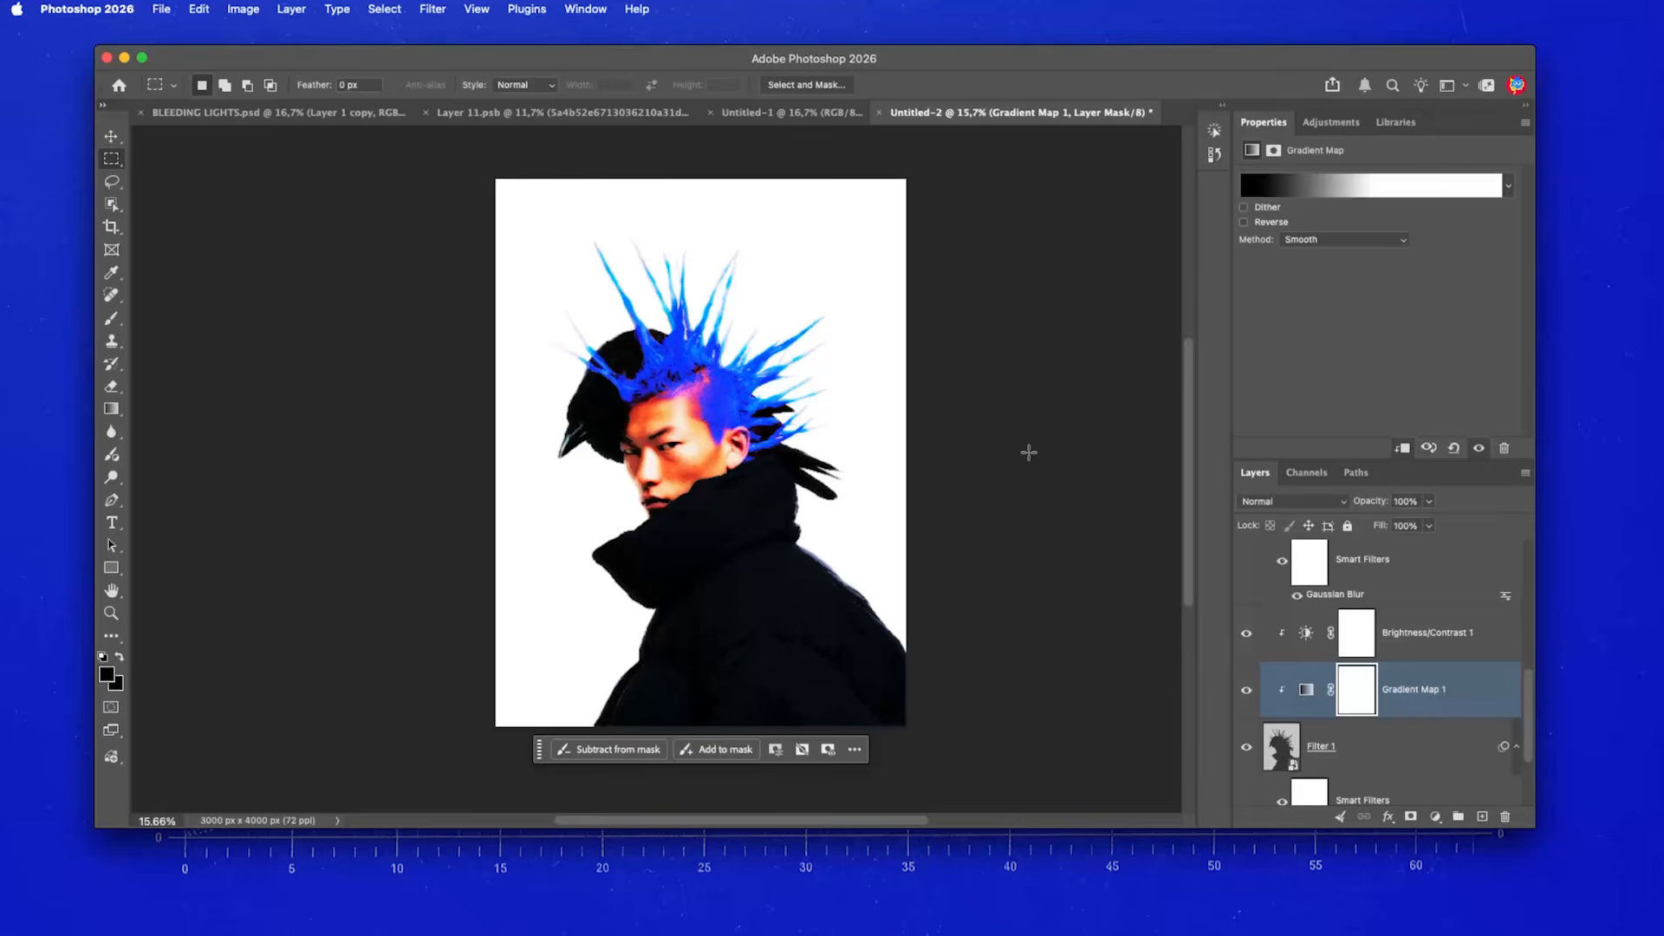